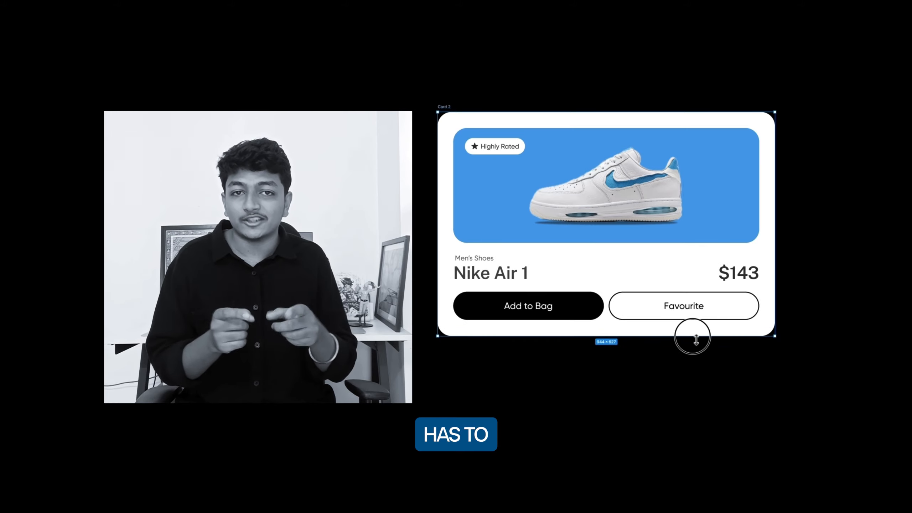
drag(776, 337, 792, 393)
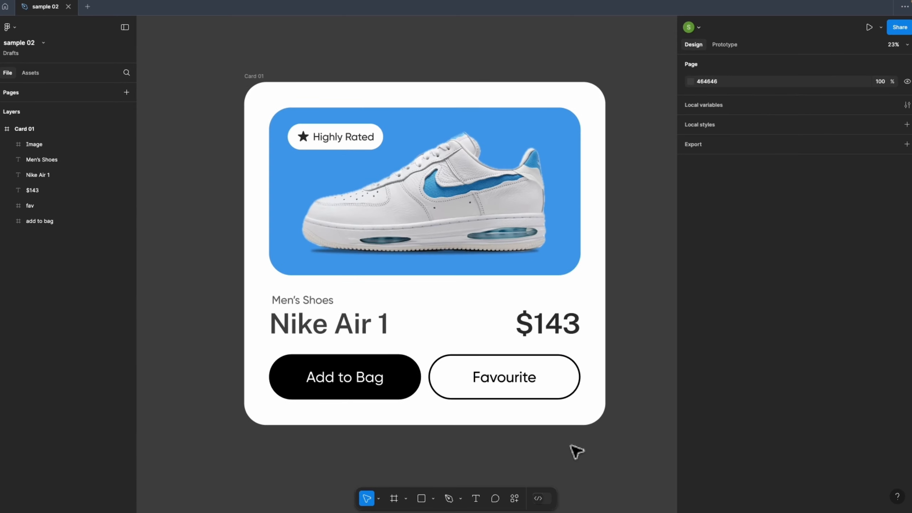
scroll(571, 446, down, 1)
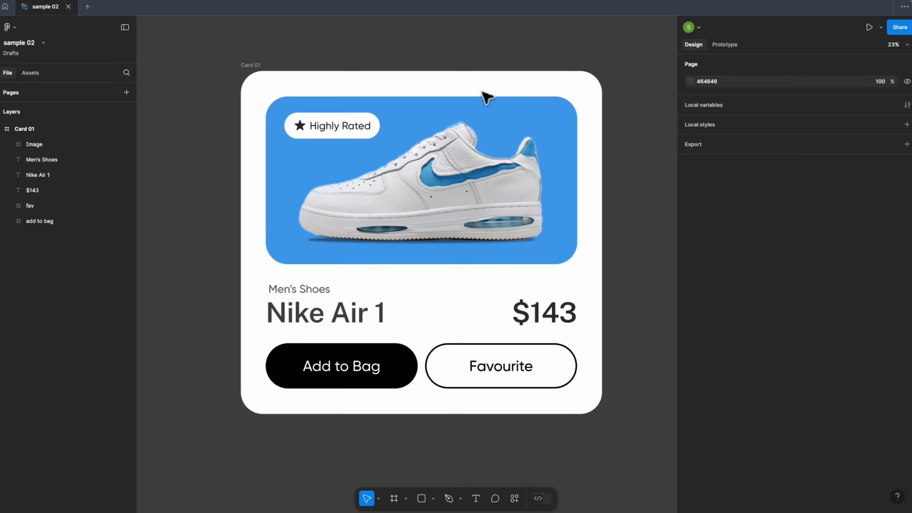
Step: Try enlarging the Card 01 frame to about 3677 × 3341 without auto layout
drag(485, 42, 445, 40)
click(217, 62)
drag(571, 135, 604, 133)
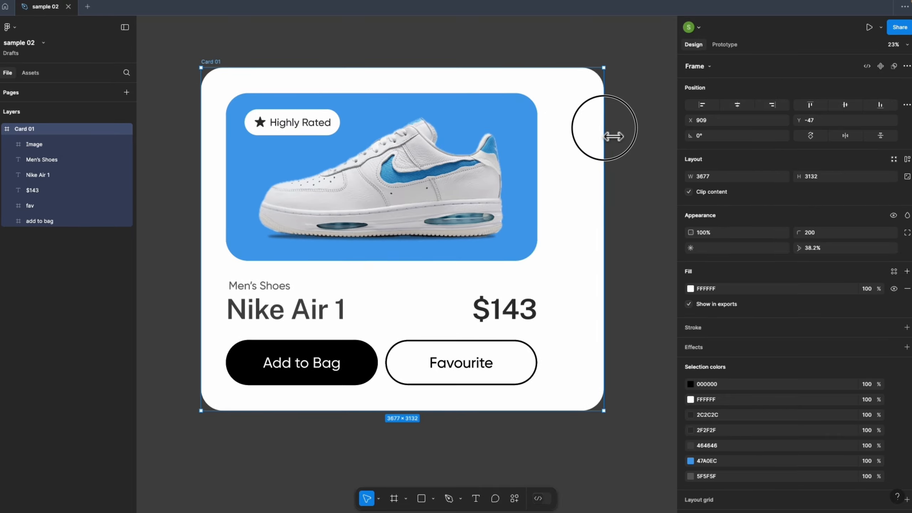
drag(552, 422, 558, 443)
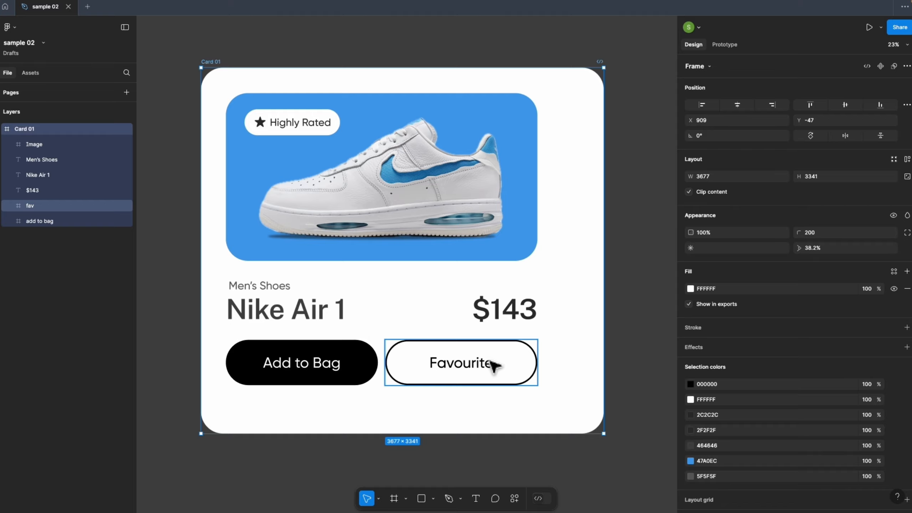
Step: Examine how the price, image and buttons are positioned inside the enlarged card frame
click(533, 318)
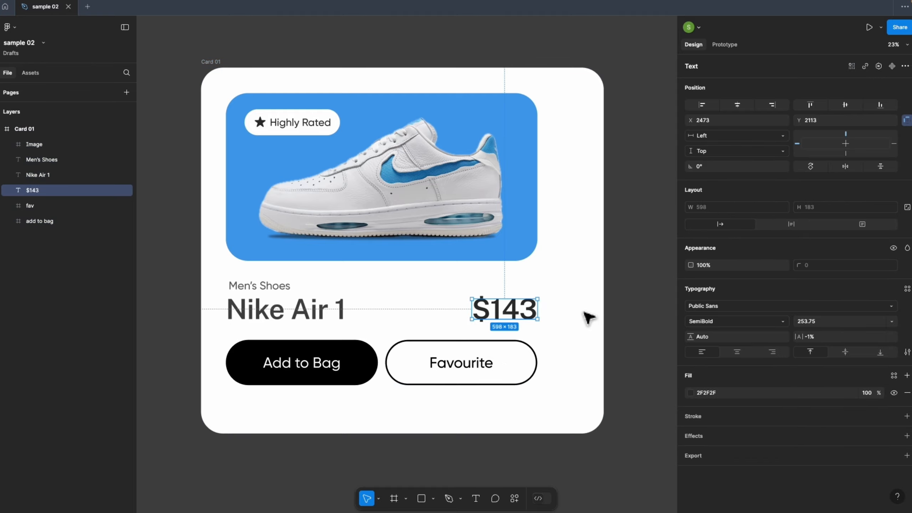
click(534, 206)
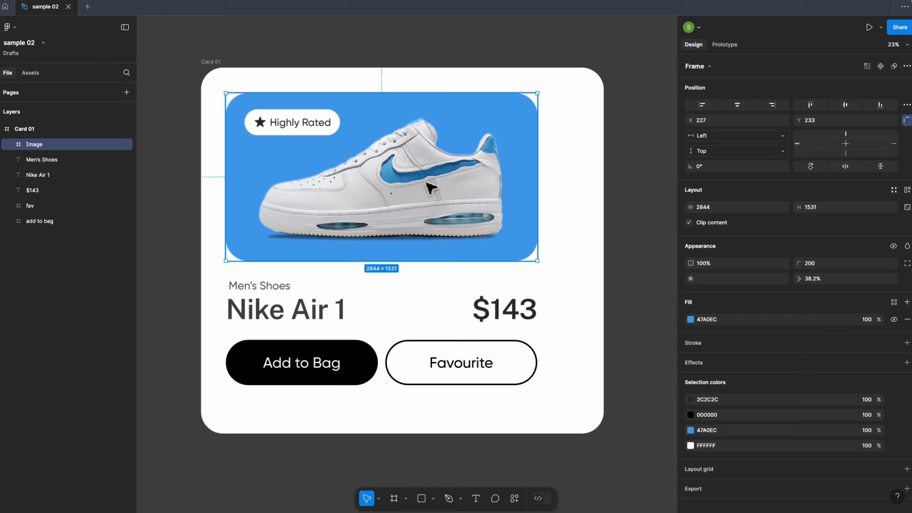
click(405, 369)
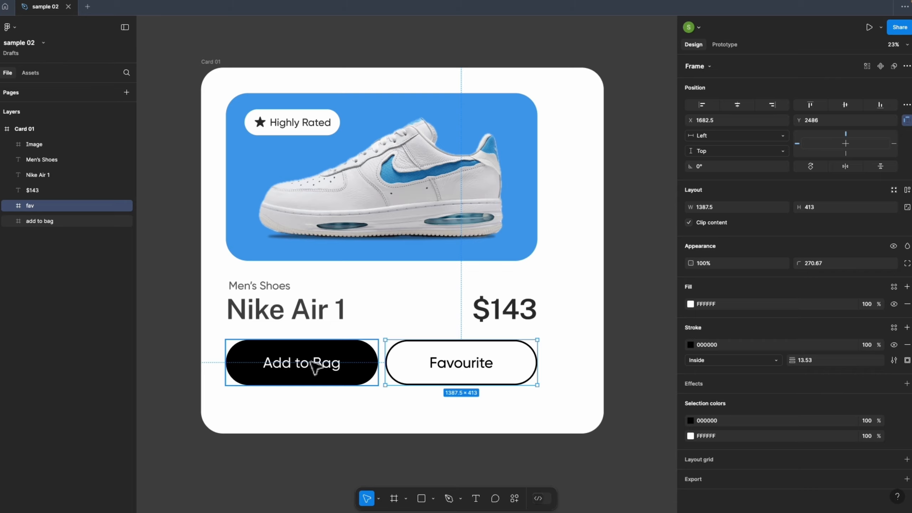
key(Tab)
key(Tab)
key(Tab)
key(Tab)
key(Tab)
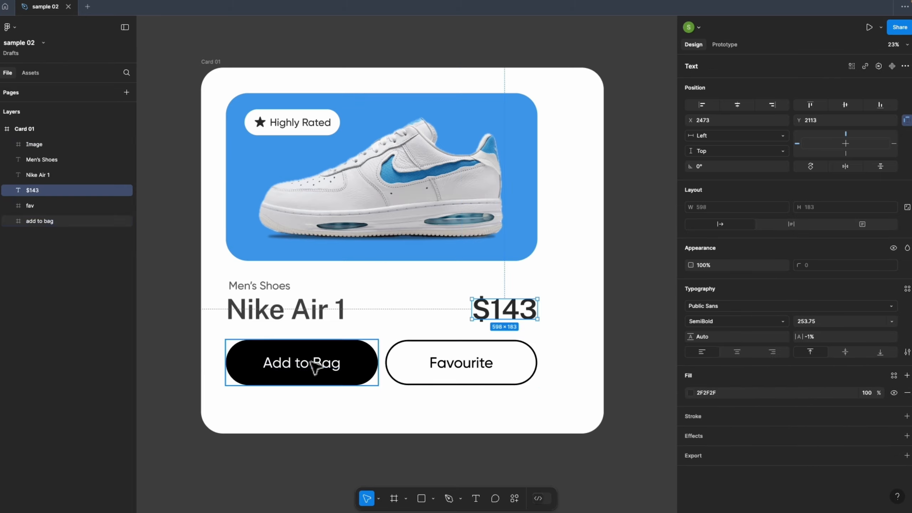
key(Escape)
drag(594, 306, 609, 305)
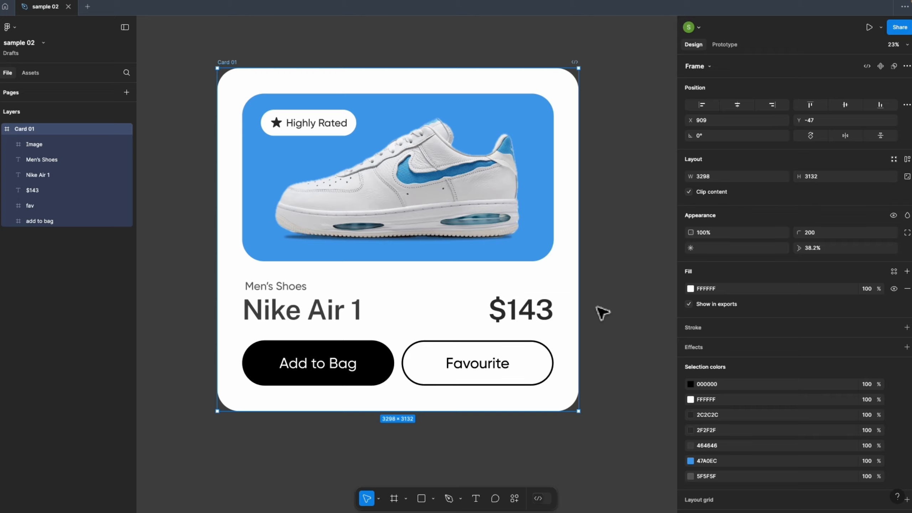
Step: Inspect the layers nested in the Image frame, the Men's Shoes text and the Favourite button
click(460, 168)
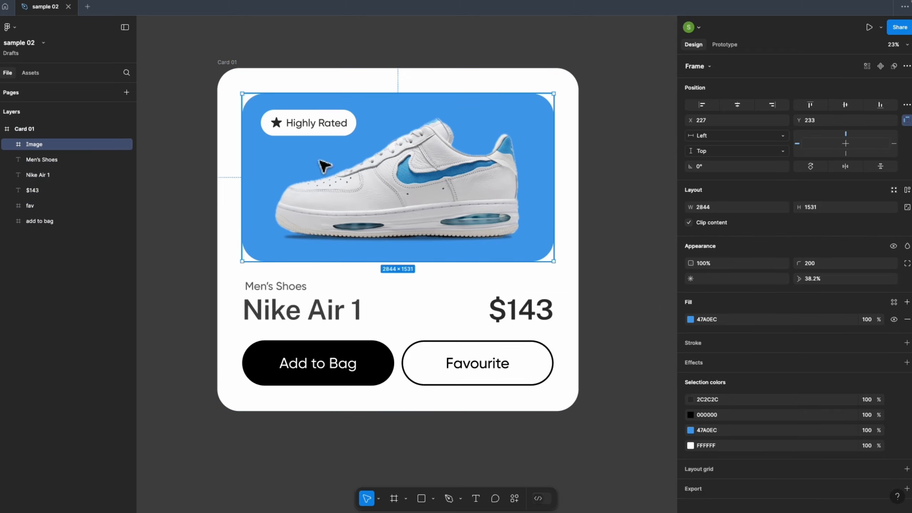
click(13, 144)
click(48, 158)
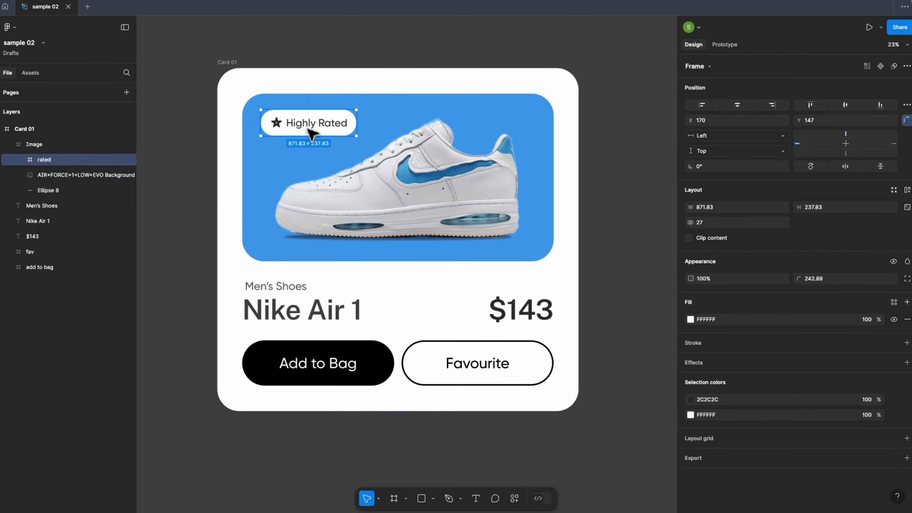
click(62, 176)
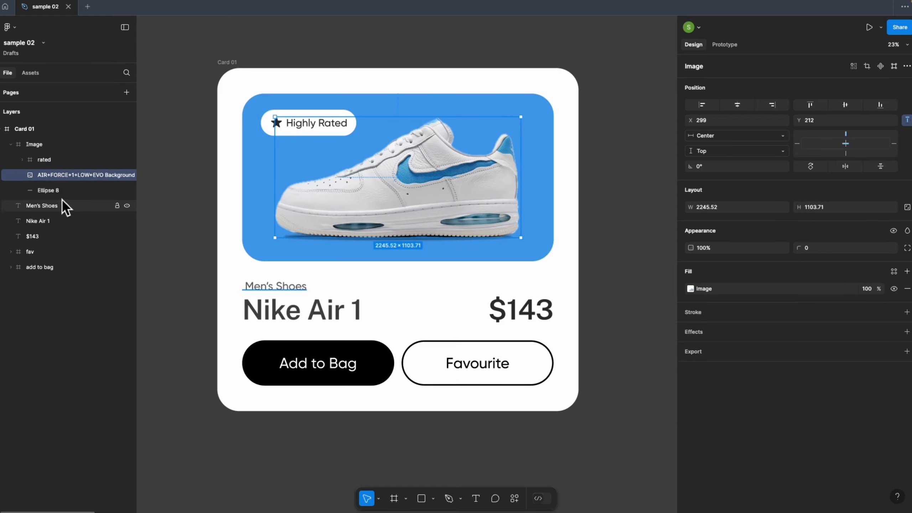
click(54, 191)
click(11, 144)
click(335, 289)
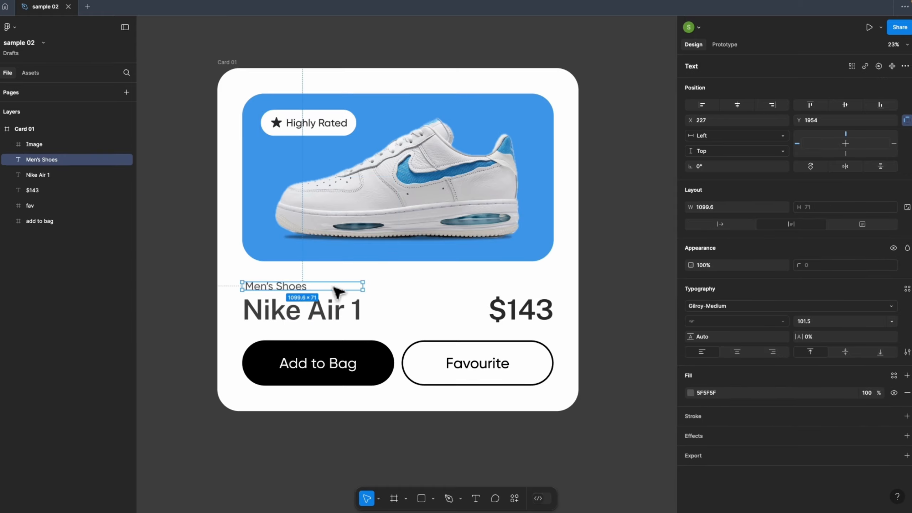
click(519, 369)
click(613, 313)
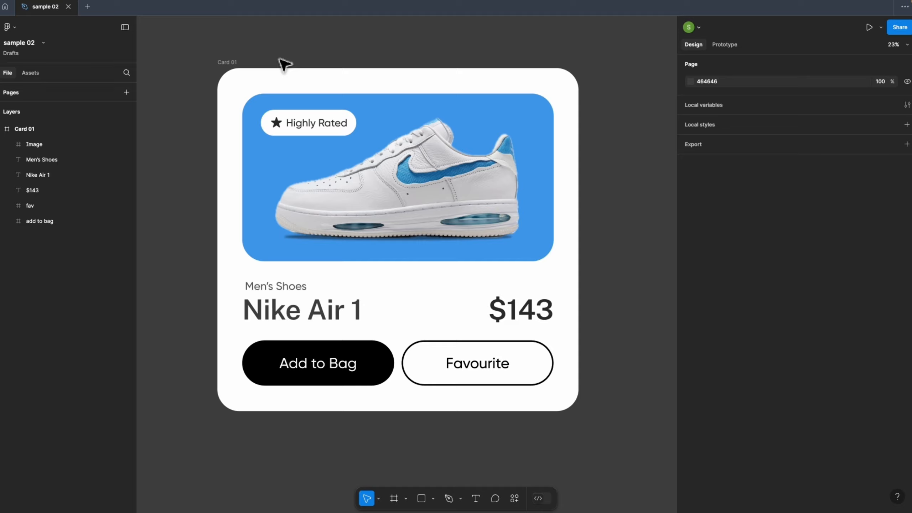
scroll(359, 66, left, 1)
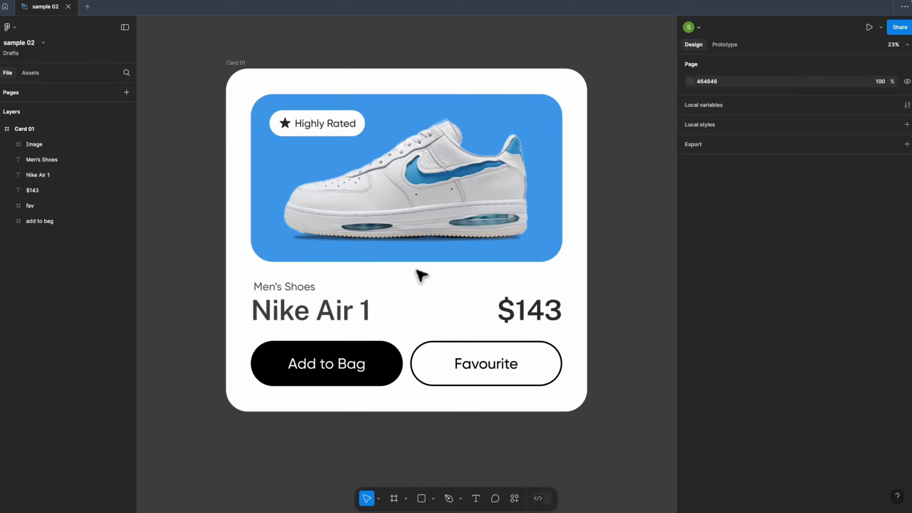
Step: Examine the card's three sections in turn: the image, the three text layers and the two buttons
click(459, 162)
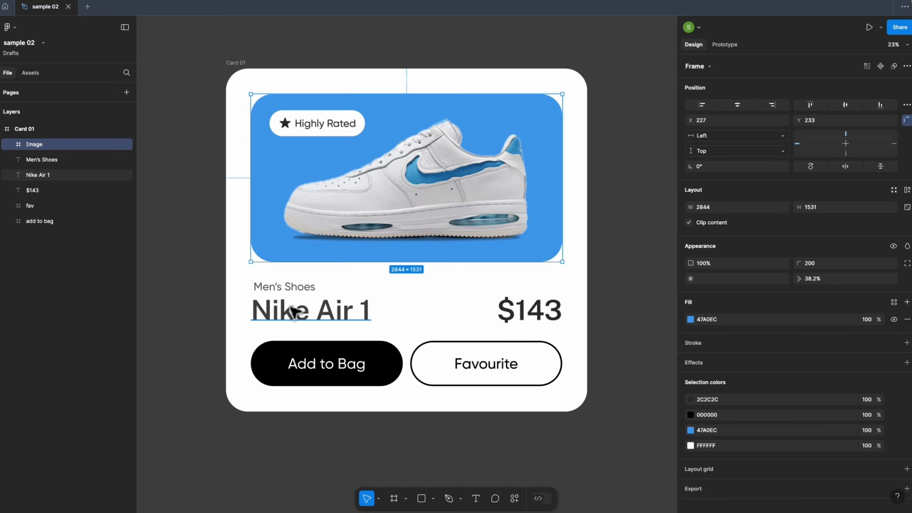
click(298, 289)
shift+click(333, 313)
shift+click(527, 311)
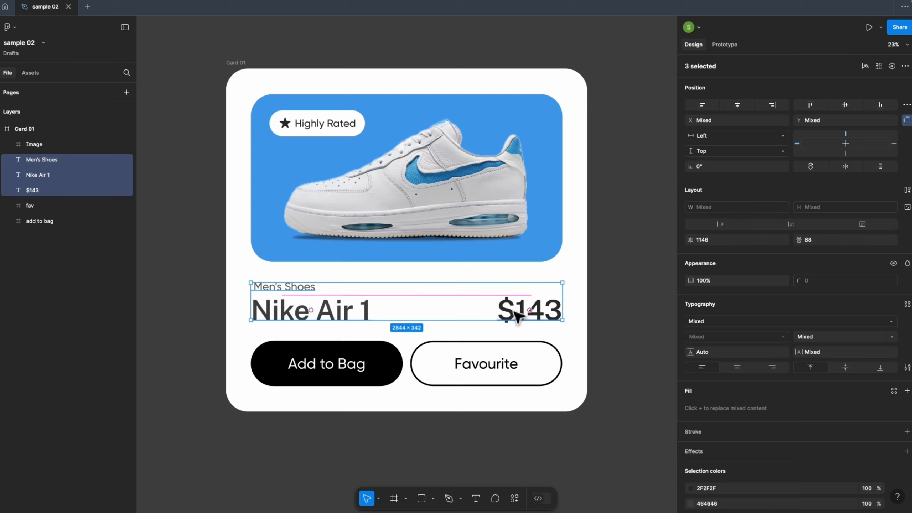
click(327, 364)
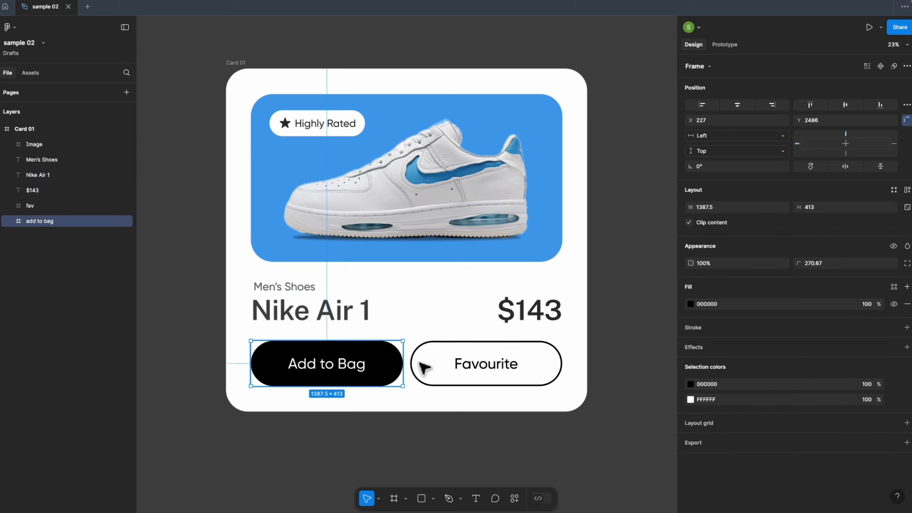
shift+click(487, 365)
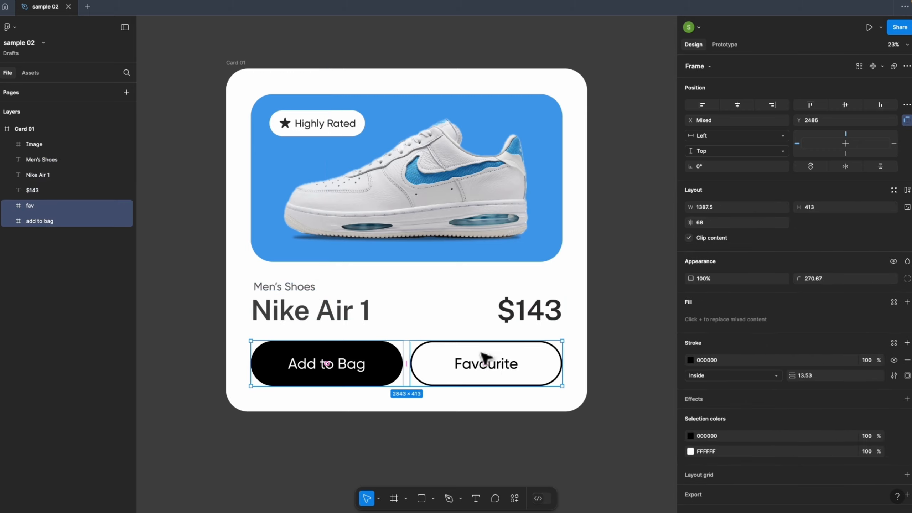
click(507, 212)
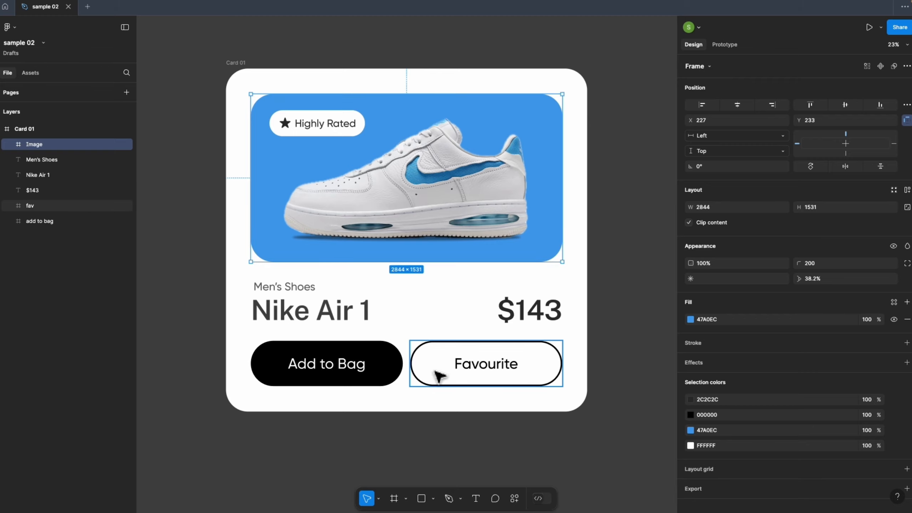
click(461, 315)
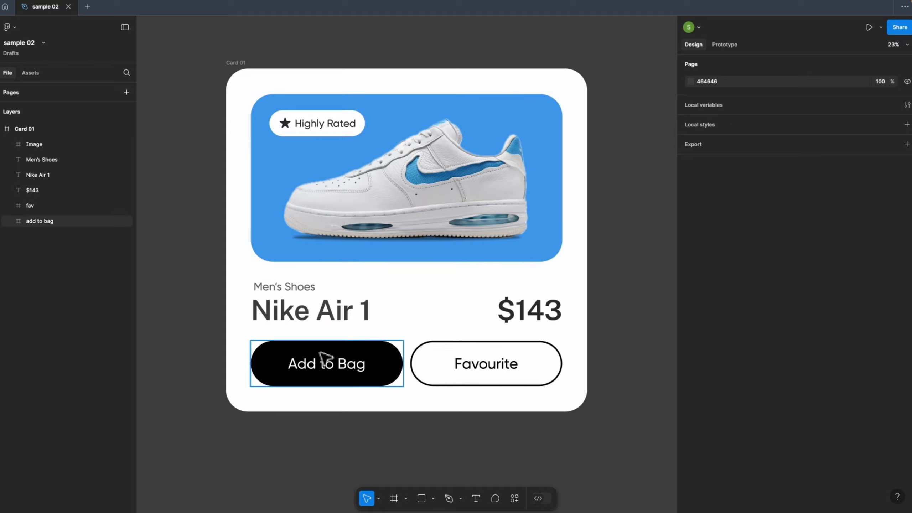
Step: Add auto layout to the Add to Bag button frame
click(463, 361)
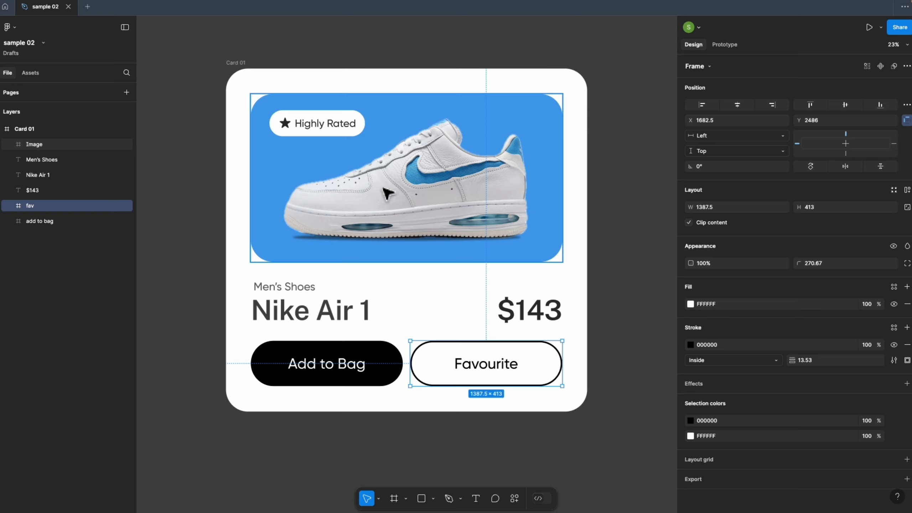
click(383, 376)
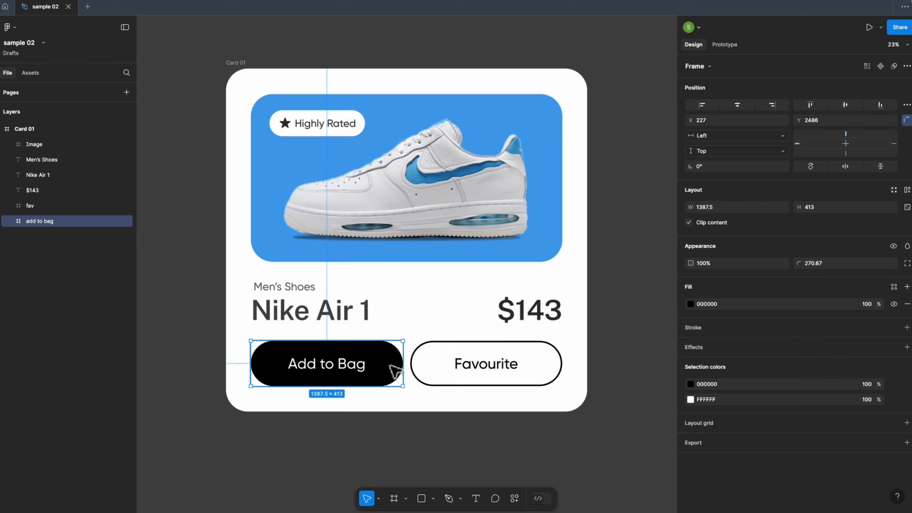
click(907, 191)
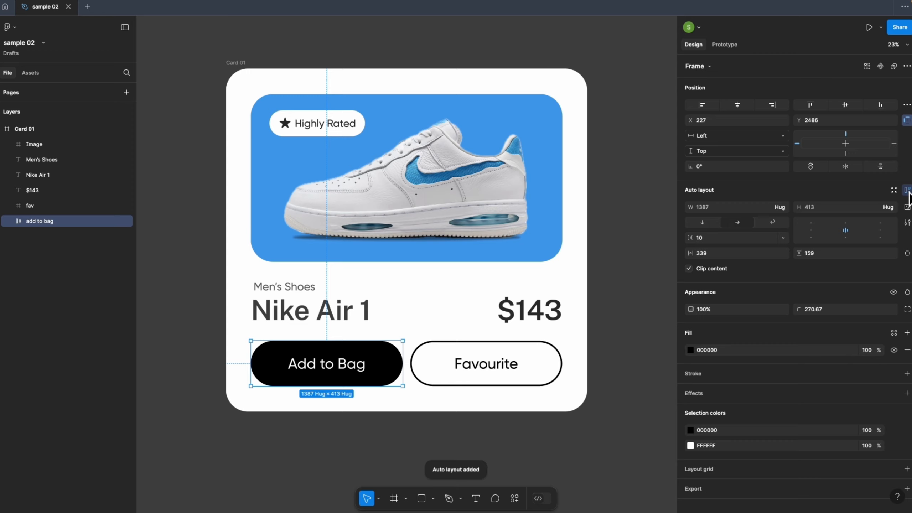
Step: Check the Add to Bag button's width sizing options, and try narrowing it to 1321 before undoing the resize
click(785, 207)
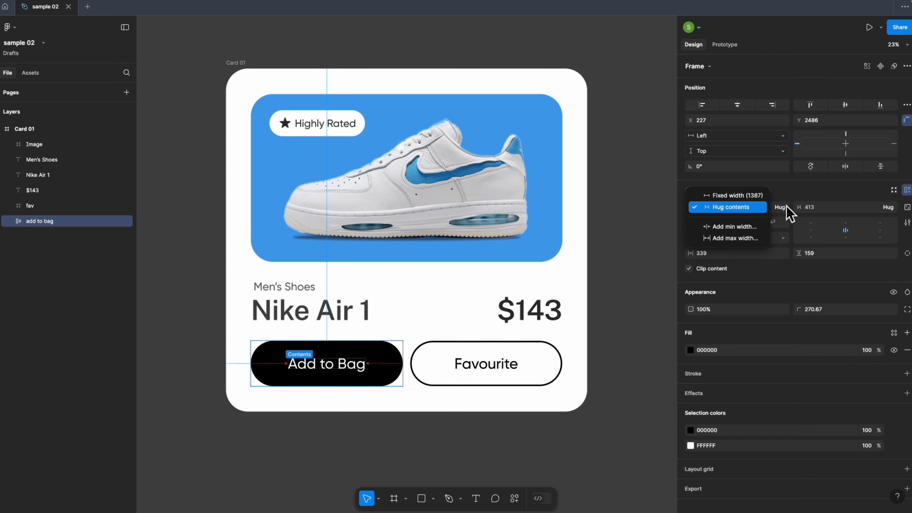
click(815, 190)
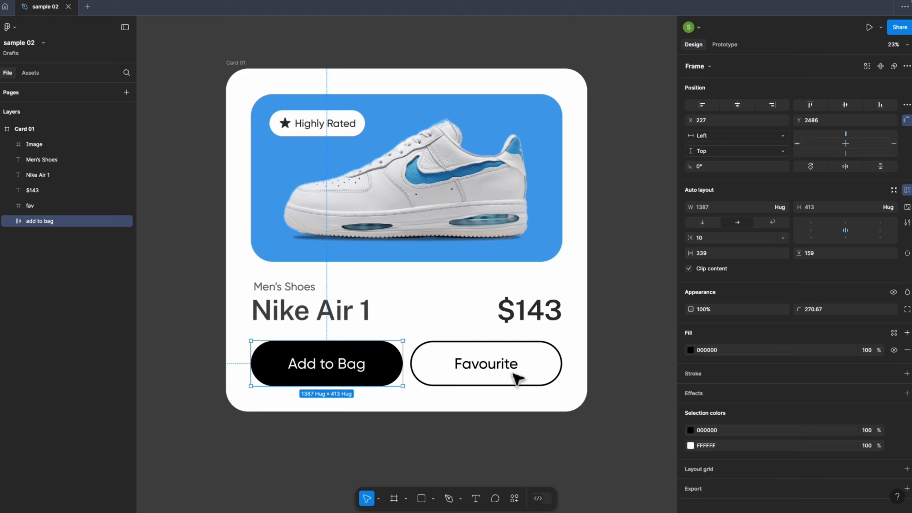
mouse_move(403, 365)
mouse_down()
mouse_move(365, 370)
mouse_move(413, 369)
mouse_move(382, 368)
mouse_move(404, 368)
mouse_up()
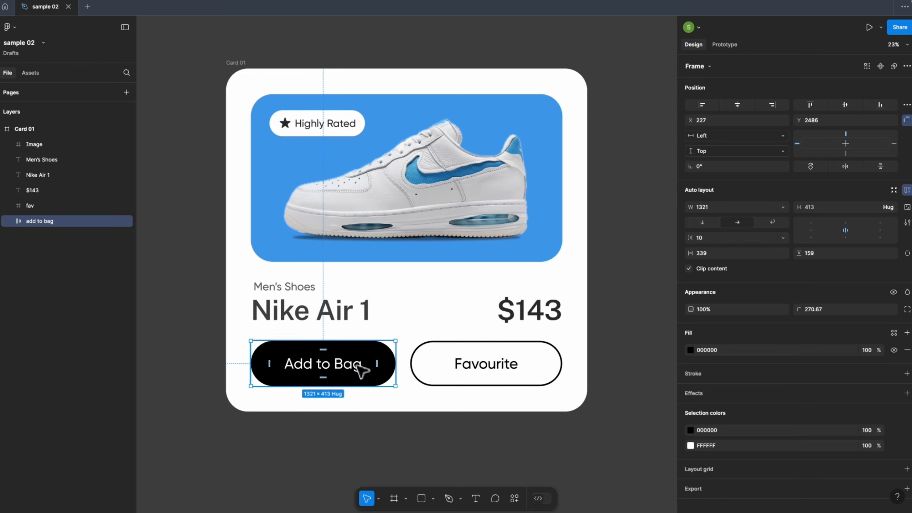
key(super+z)
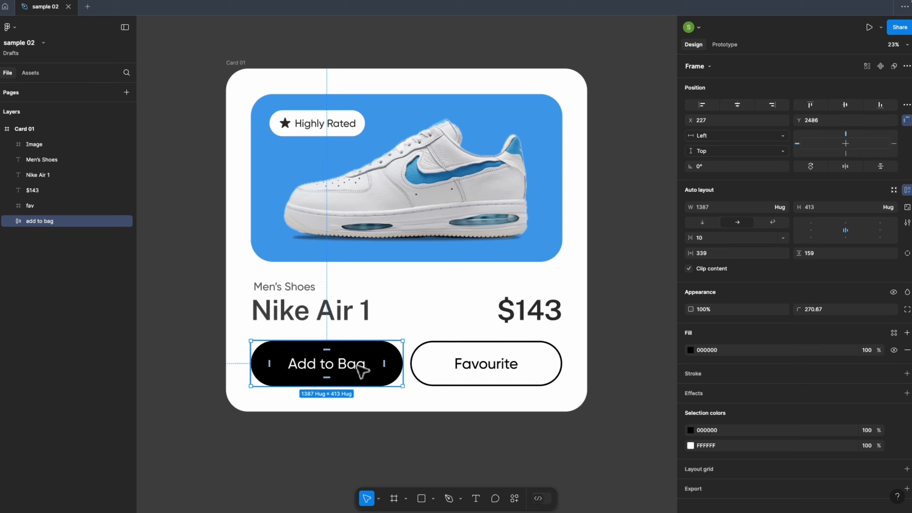
Step: Add auto layout to the Favourite button frame and test resizing it
click(477, 365)
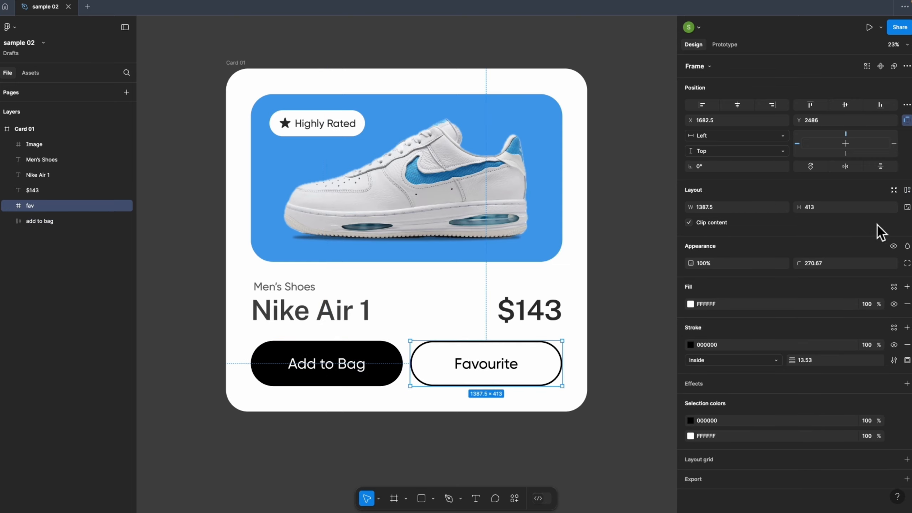
click(907, 191)
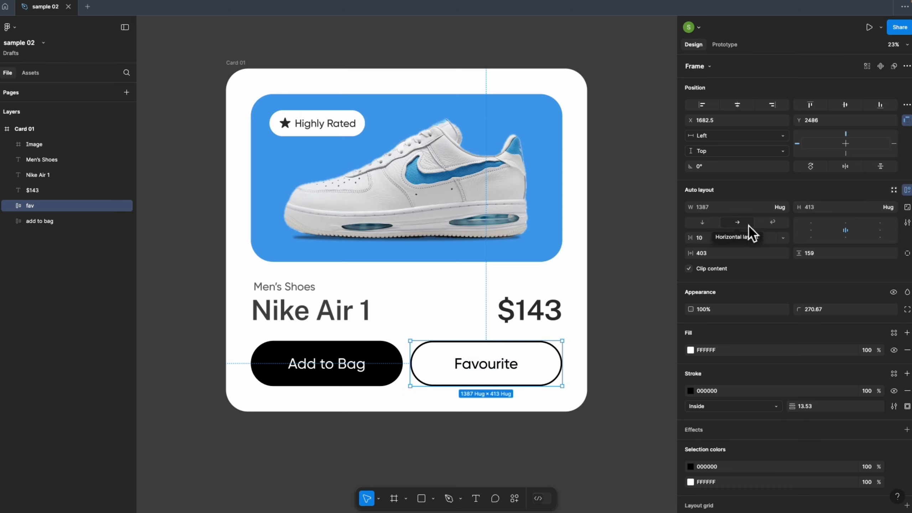
mouse_move(562, 364)
mouse_down()
mouse_move(548, 367)
mouse_move(559, 360)
mouse_up()
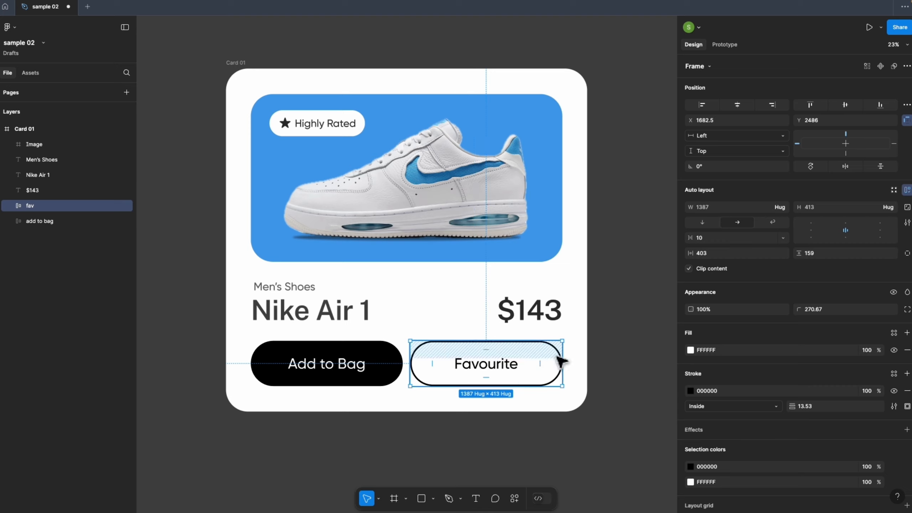
click(627, 333)
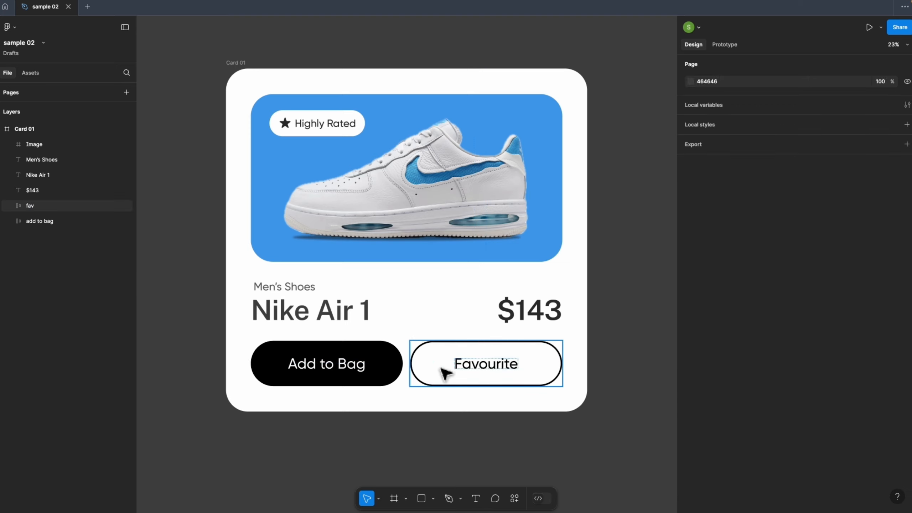
Step: Wrap the Add to Bag and Favourite buttons together in an auto layout frame and expand its layer
click(368, 374)
shift+click(472, 372)
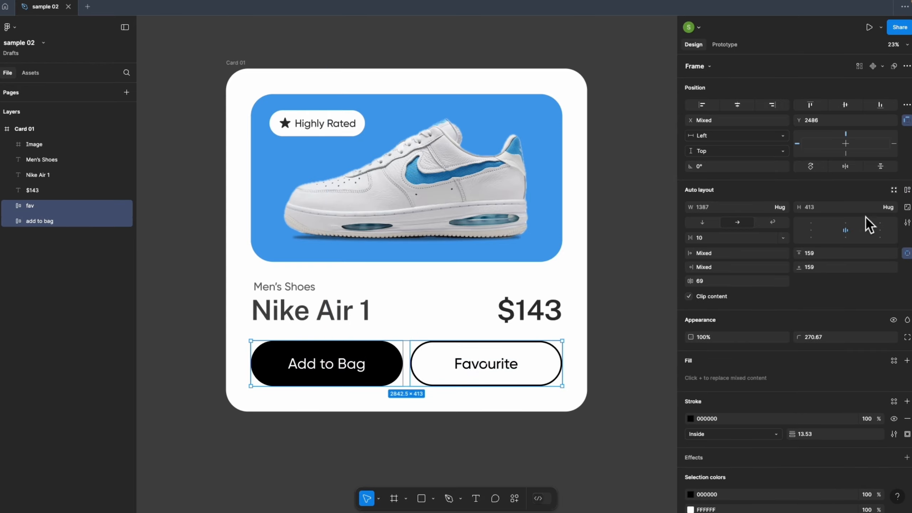
click(907, 190)
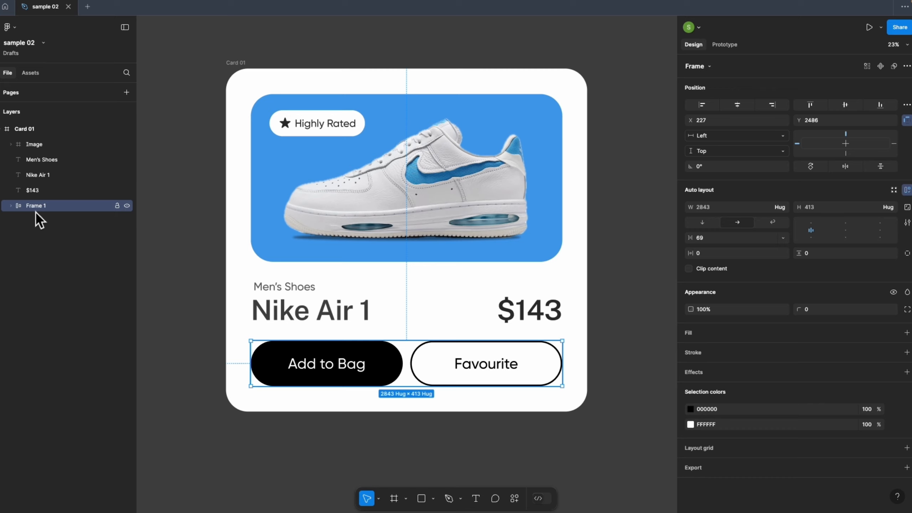
click(10, 206)
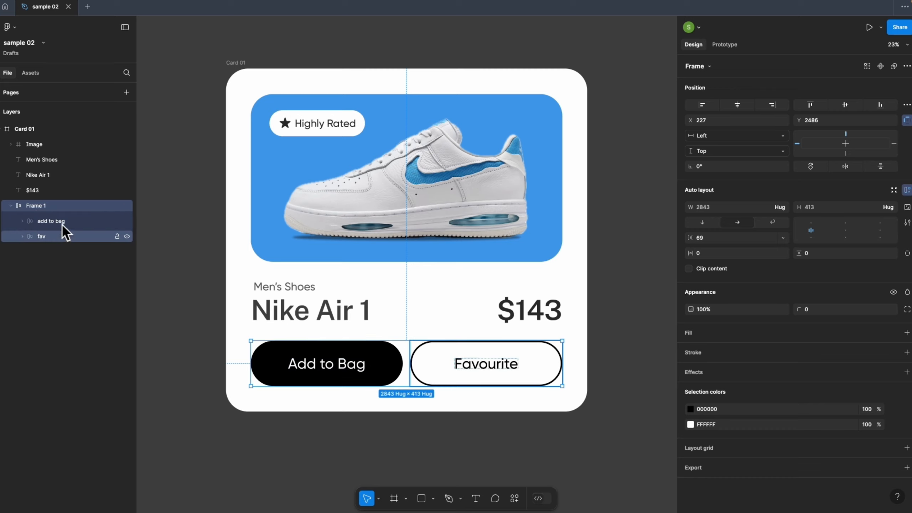
Step: Centre the two buttons within their shared auto layout frame, checking the button layers inside it
click(55, 224)
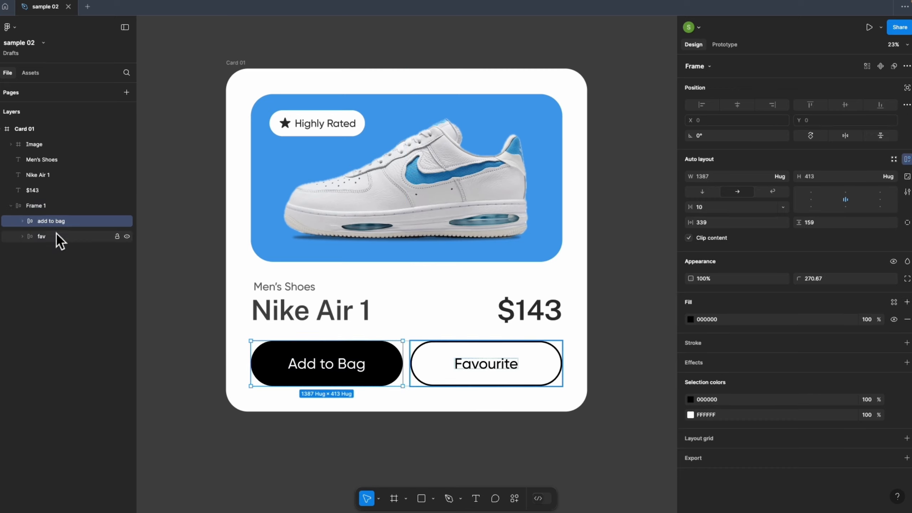
click(56, 235)
click(61, 209)
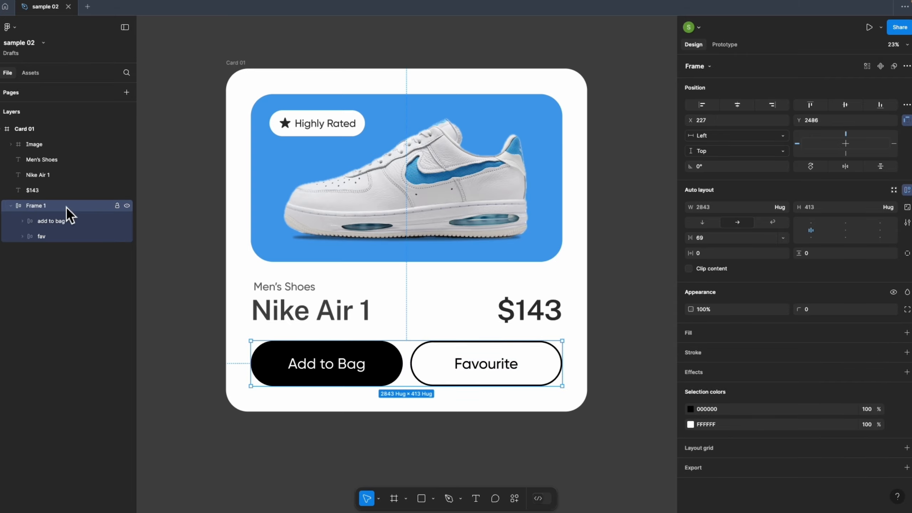
click(849, 232)
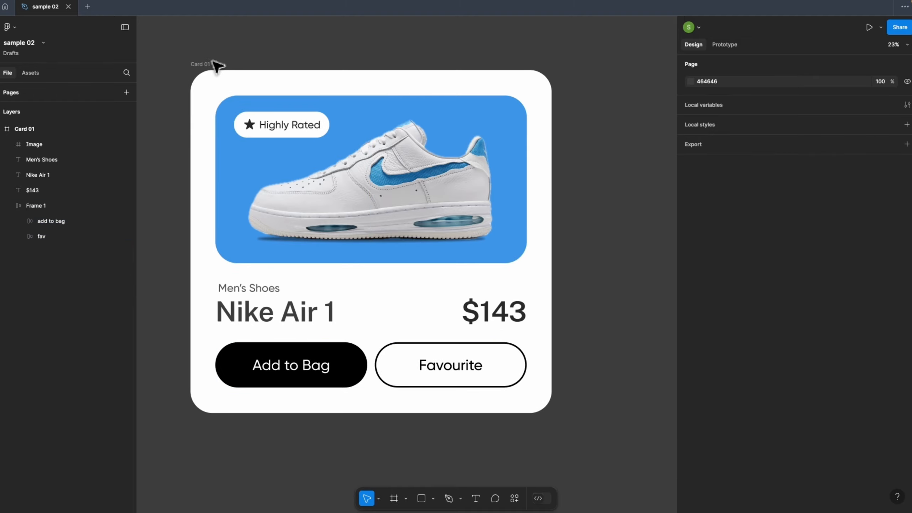
Step: Widen the card, try stretching the button row to a width of 3122, and undo the row's resize
click(212, 64)
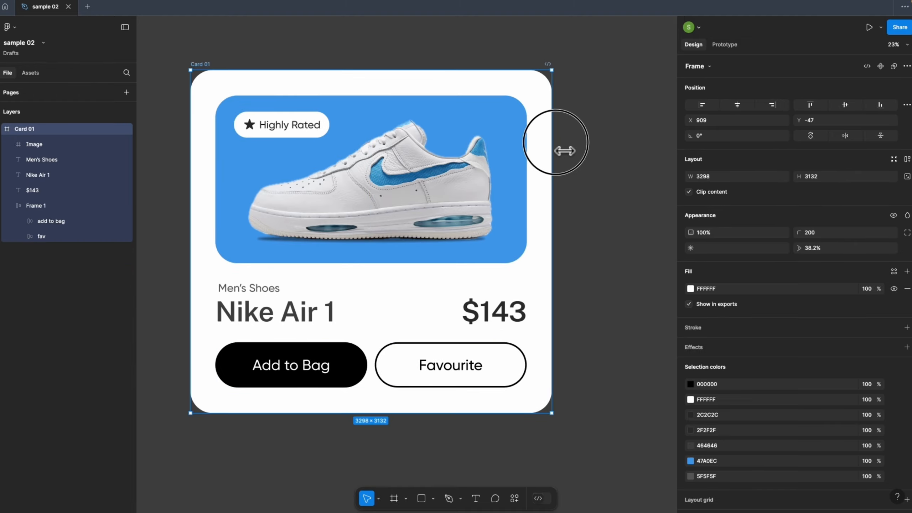
drag(552, 142, 579, 143)
click(496, 368)
drag(527, 365, 557, 367)
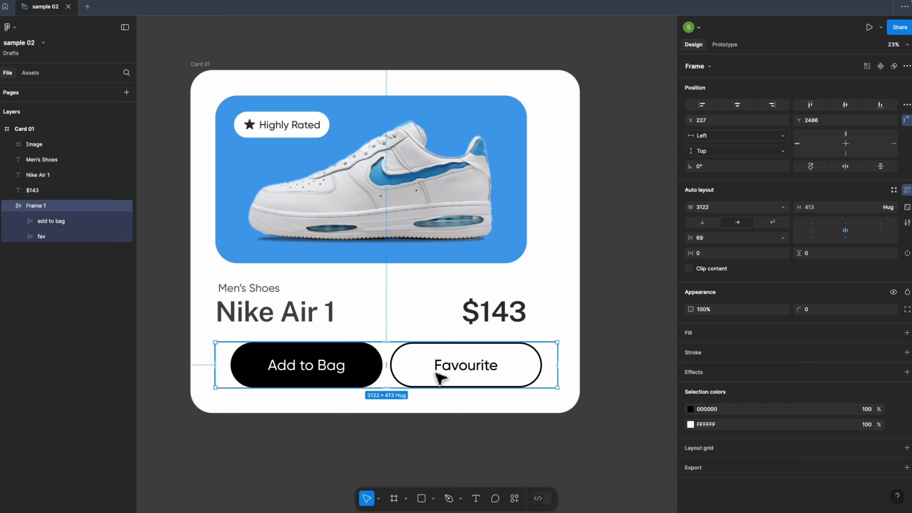
key(super+z)
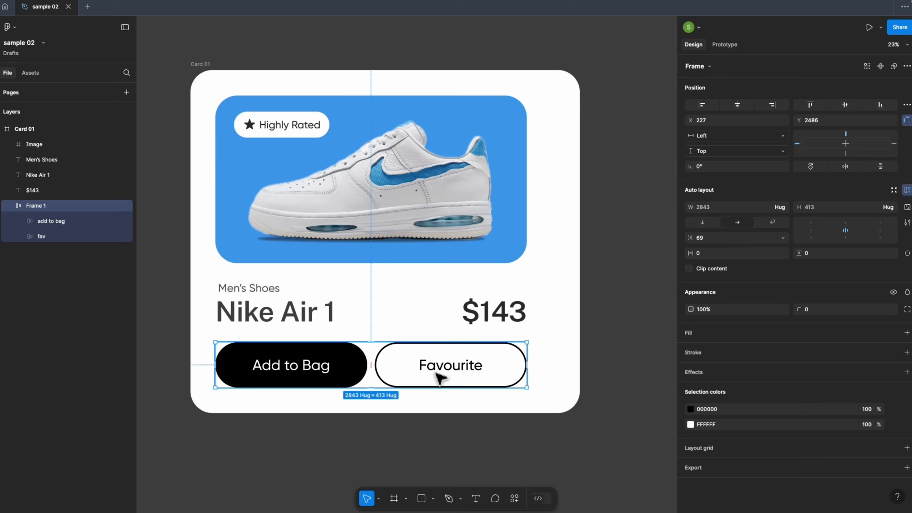
Step: Try Auto spacing between the two buttons with the row stretched to 3122 wide, and undo both changes
click(783, 238)
click(741, 250)
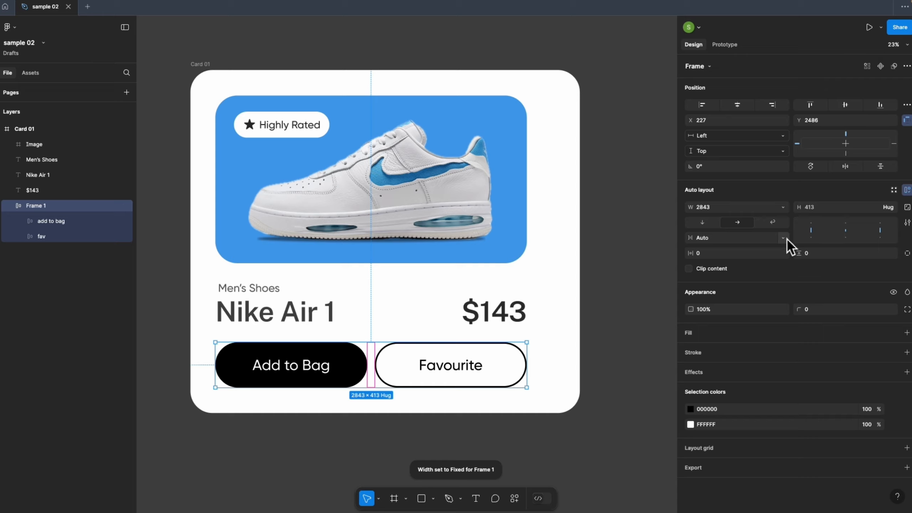
drag(528, 365, 557, 364)
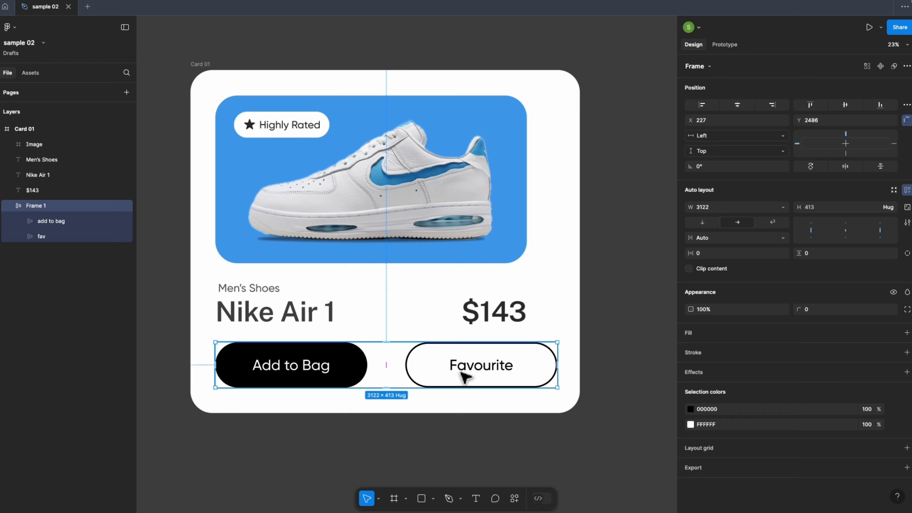
key(super+z)
key(super+z)
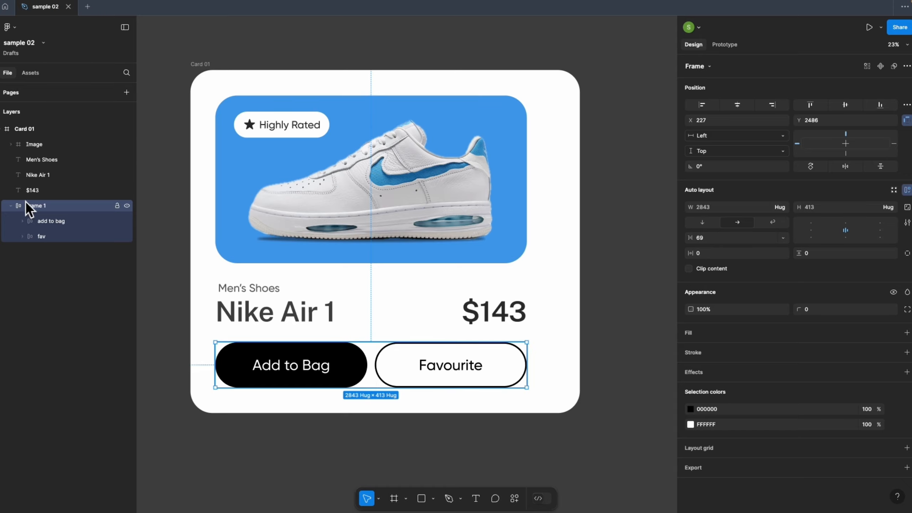
Step: Set the Add to Bag button's width to Fill container and keep its height on Hug contents
click(48, 220)
click(780, 177)
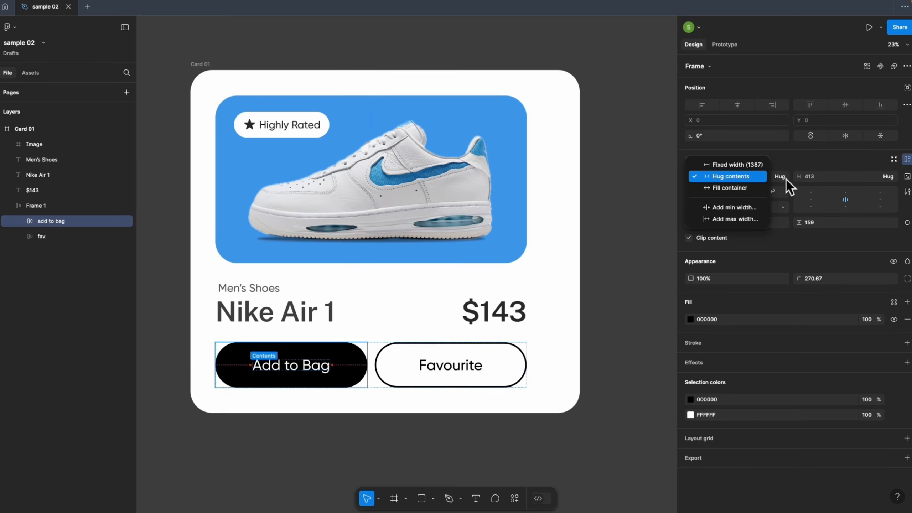
click(743, 194)
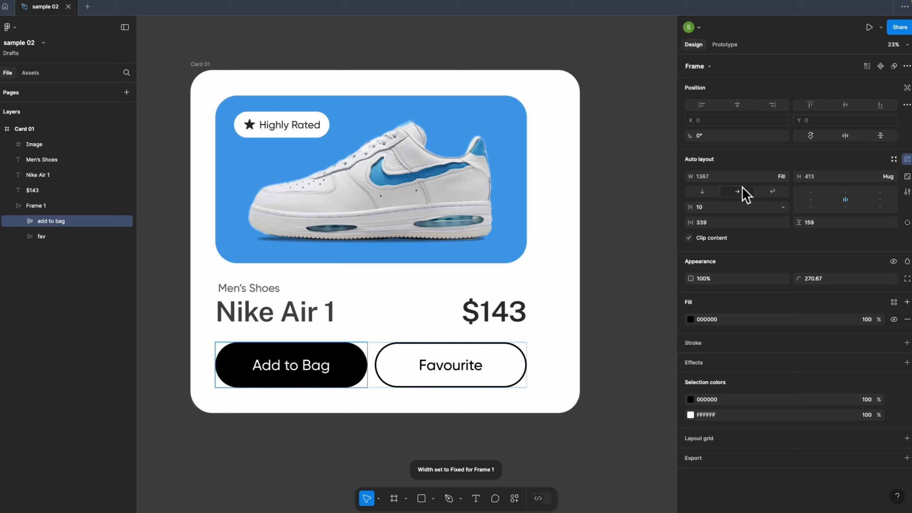
click(888, 176)
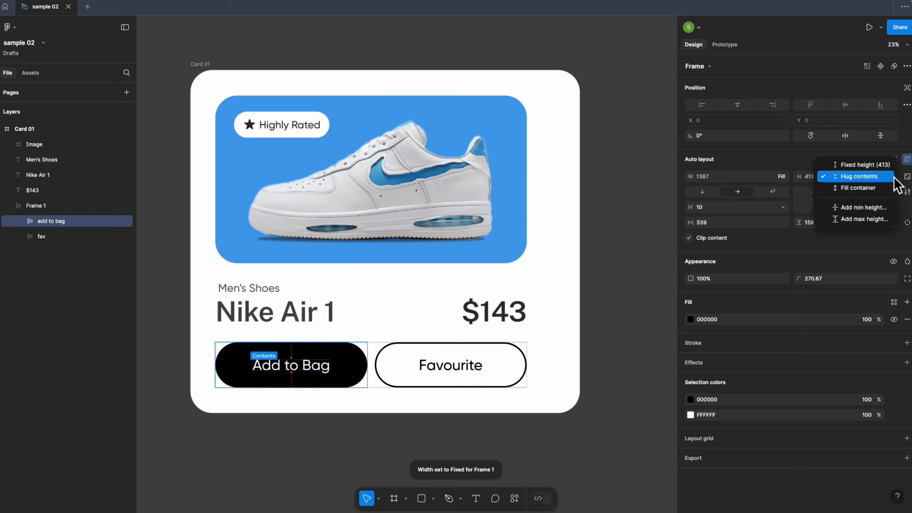
click(858, 176)
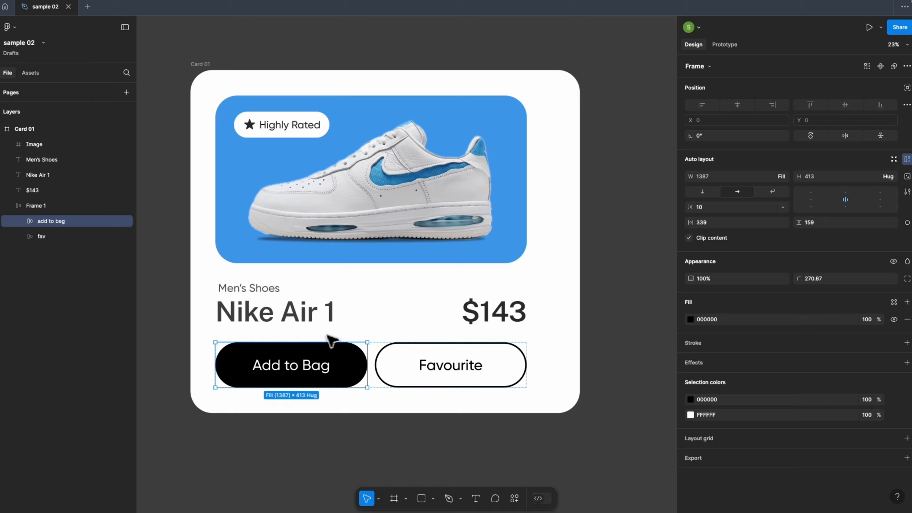
Step: Set the Favourite button's width to Fill container
click(81, 236)
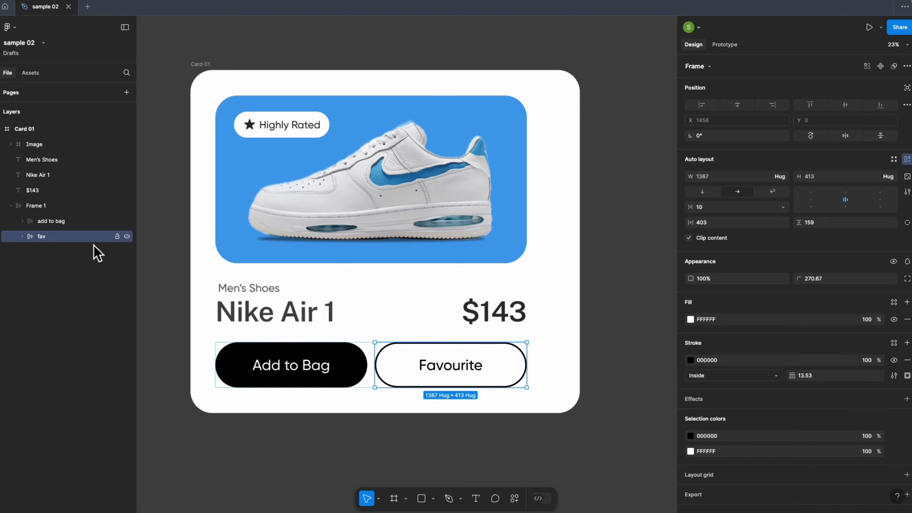
click(784, 176)
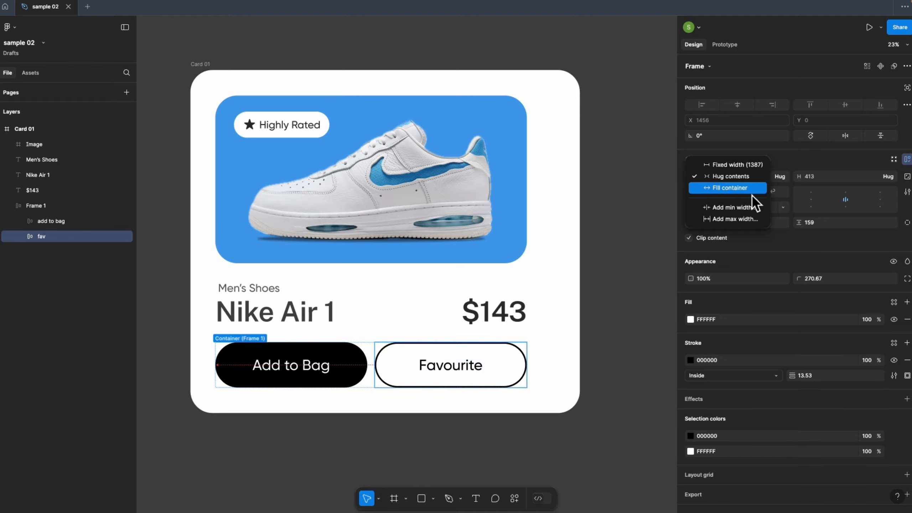
click(751, 191)
Step: Test the button row's resizing by stretching it to 3131 and narrowing it to 2653 wide, undoing each resize
click(60, 208)
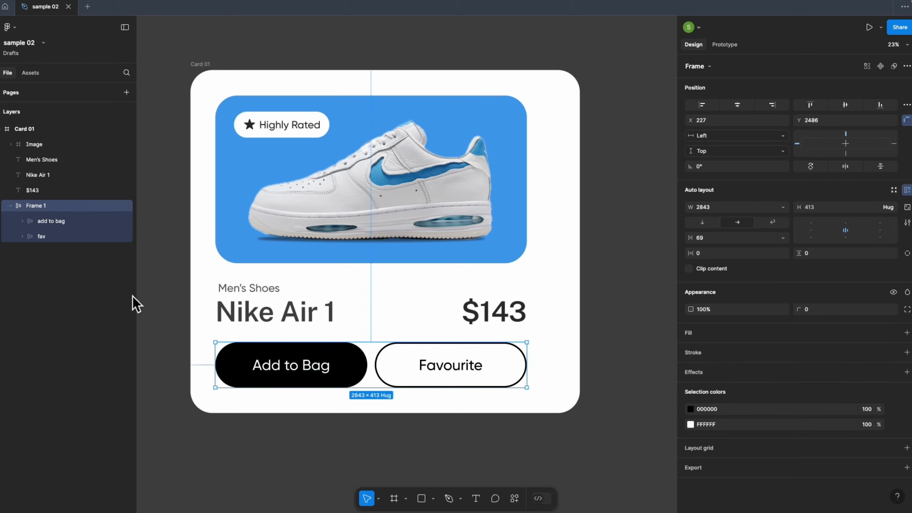
drag(536, 372, 558, 370)
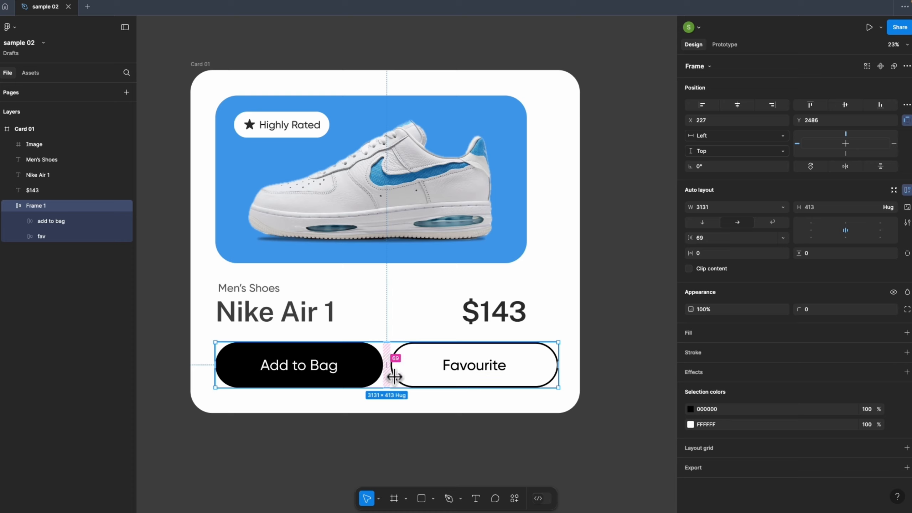
click(70, 222)
click(64, 236)
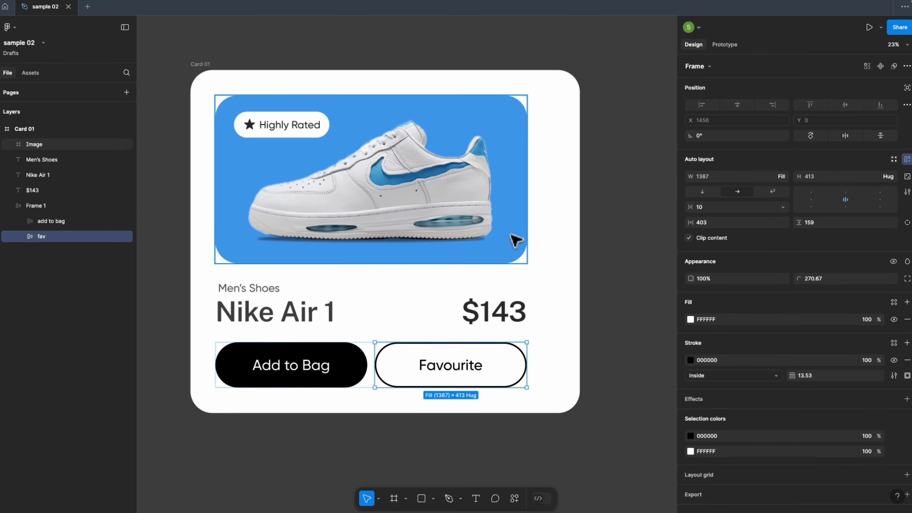
click(50, 205)
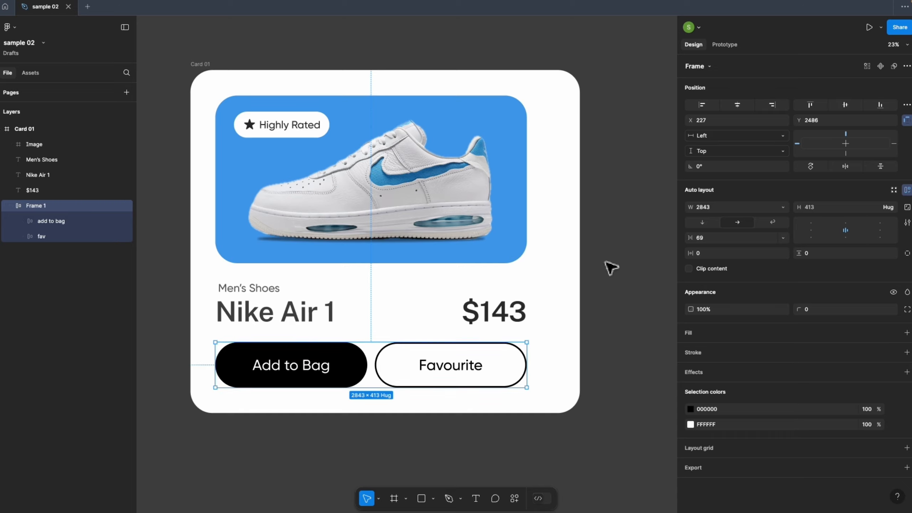
drag(527, 359, 506, 354)
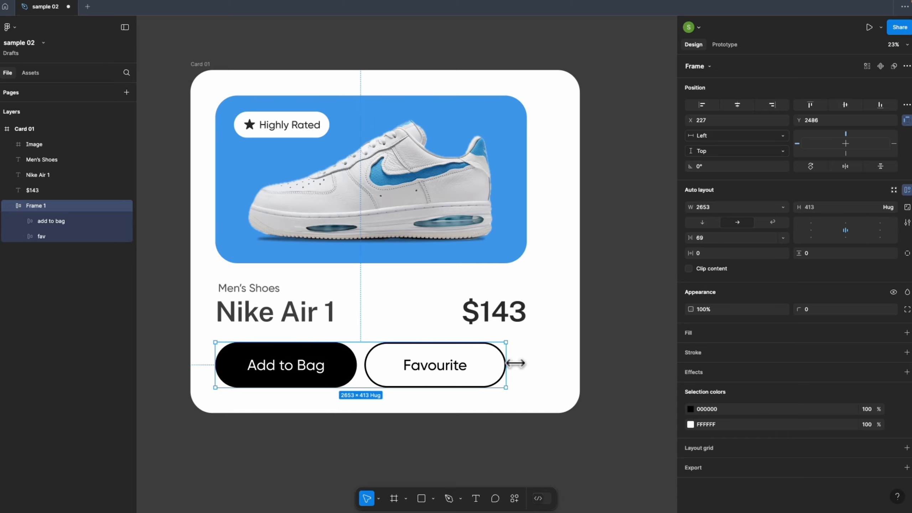
key(super+z)
Step: Narrow the card frame back to a width of 3298
click(554, 323)
drag(580, 288, 552, 288)
scroll(446, 239, up, 1)
drag(407, 226, 449, 247)
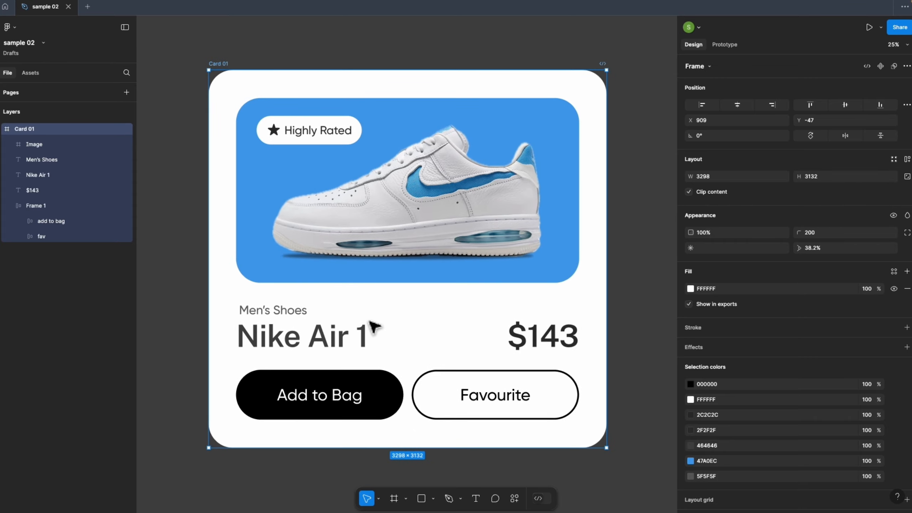
click(309, 313)
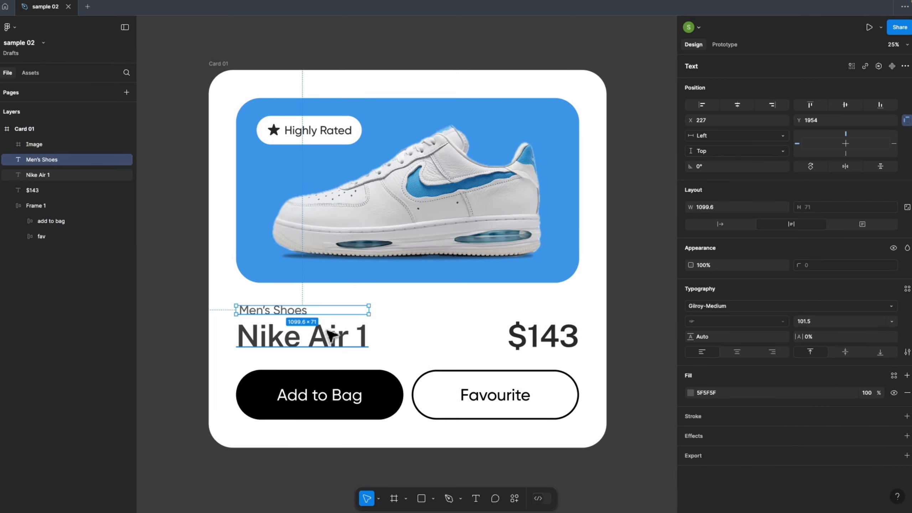
shift+click(330, 336)
shift+click(532, 337)
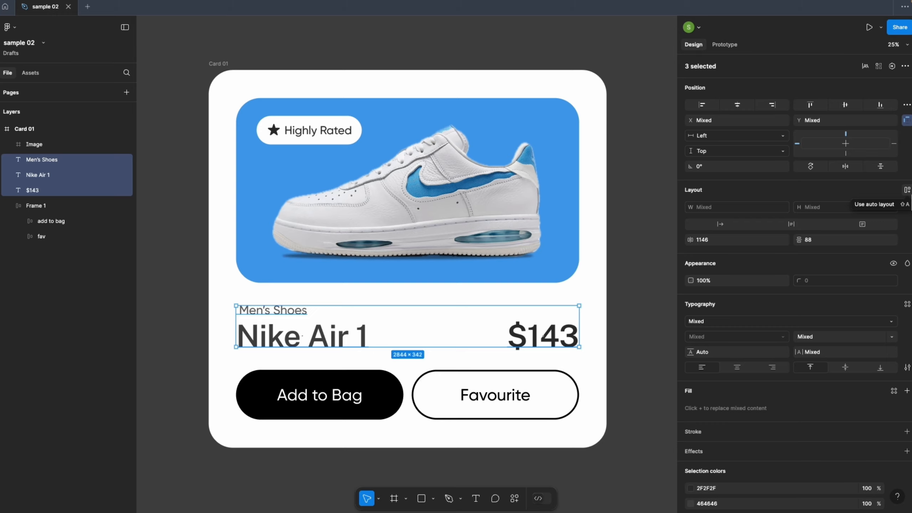
click(504, 341)
click(503, 387)
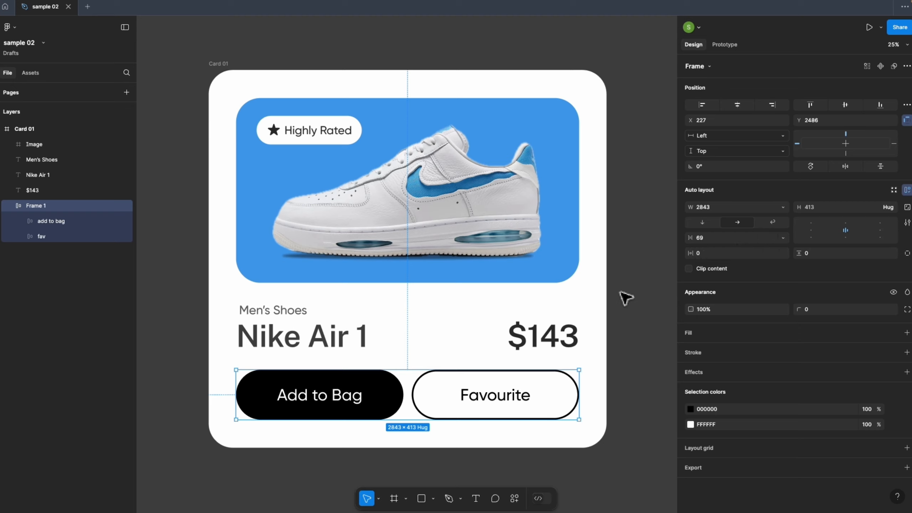
click(302, 311)
click(492, 334)
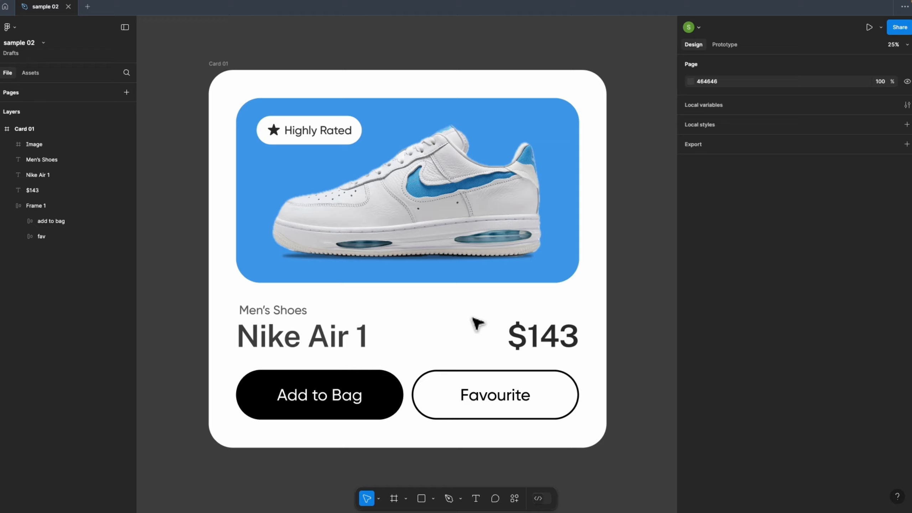
Step: Wrap the Men's Shoes and Nike Air 1 texts together in an auto layout frame
click(298, 313)
shift+click(352, 348)
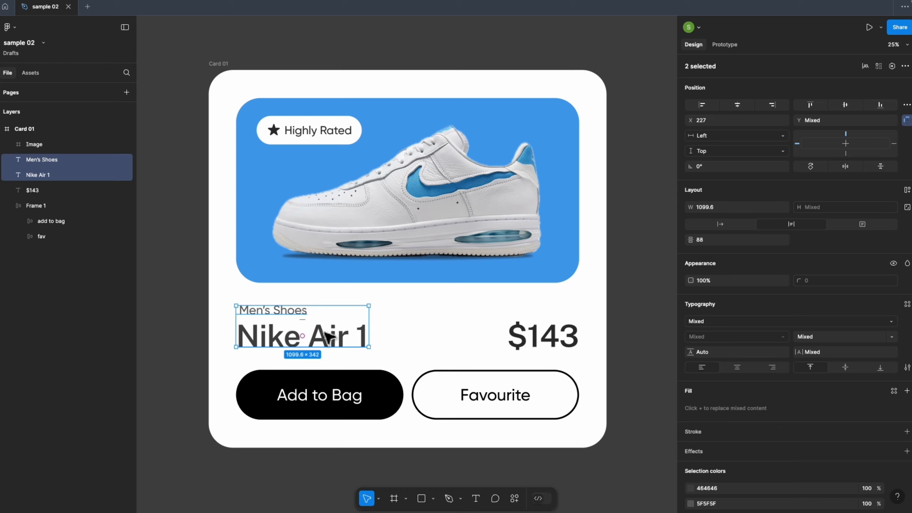
click(907, 189)
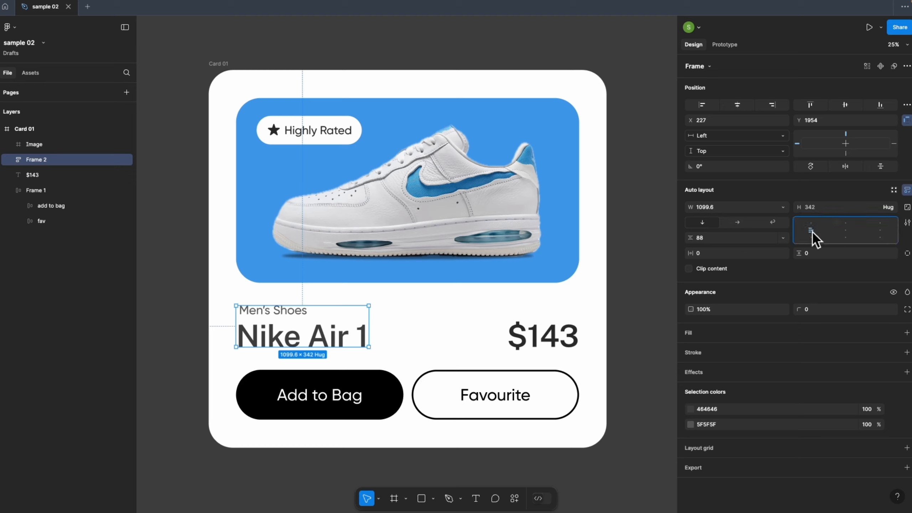
Step: Try Auto vertical spacing in the title text frame with its height stretched to 456, and undo both changes
click(782, 238)
click(729, 250)
drag(254, 347, 266, 360)
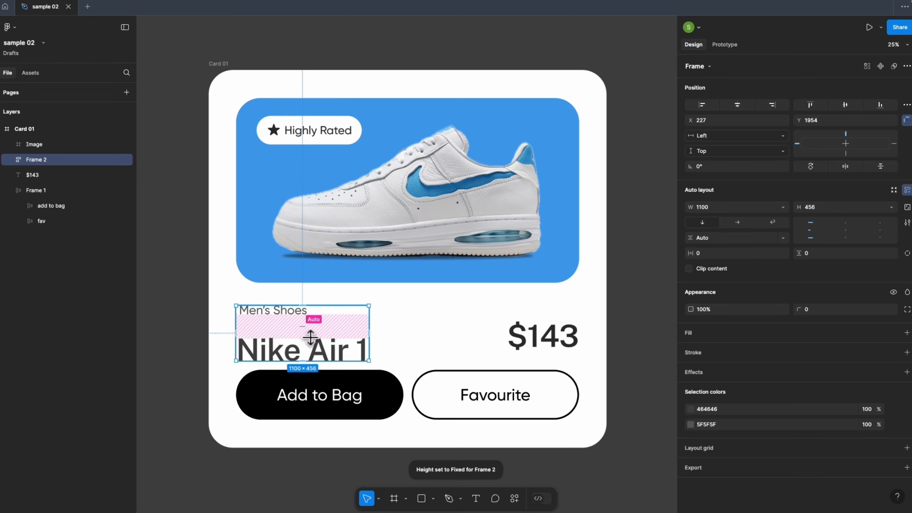
key(ctrl+z)
key(ctrl+z)
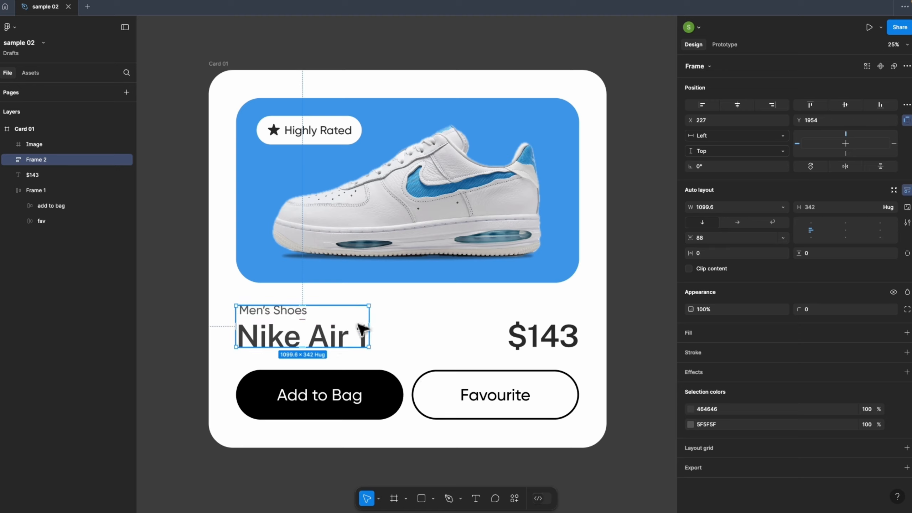
Step: Wrap the title text frame and the $143 price together in a horizontal auto layout frame
click(452, 326)
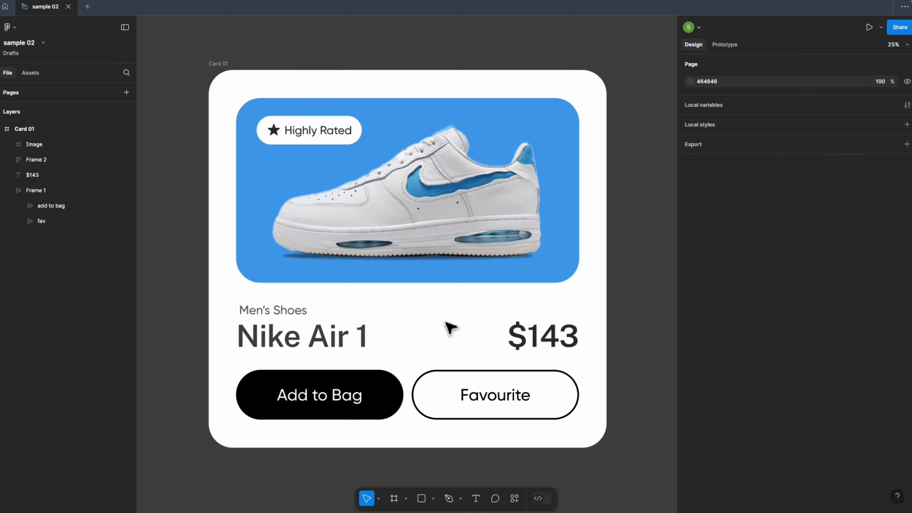
click(350, 332)
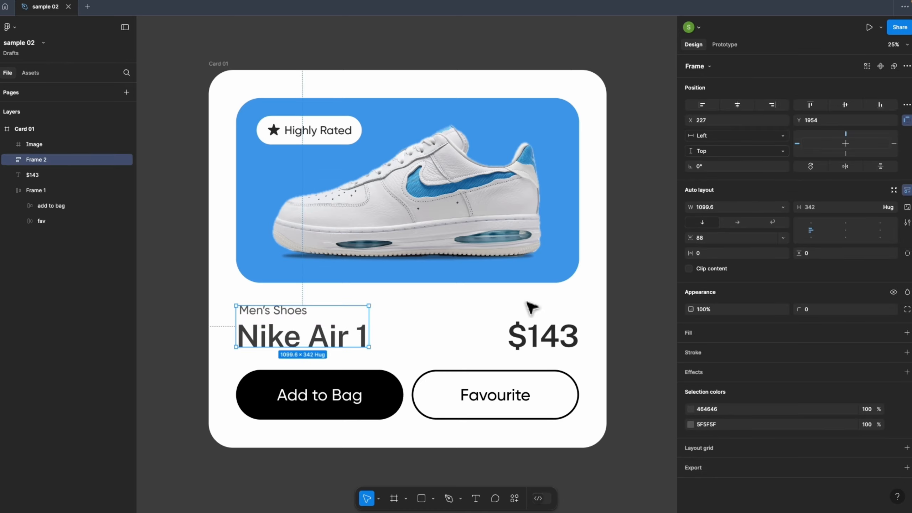
shift+click(549, 338)
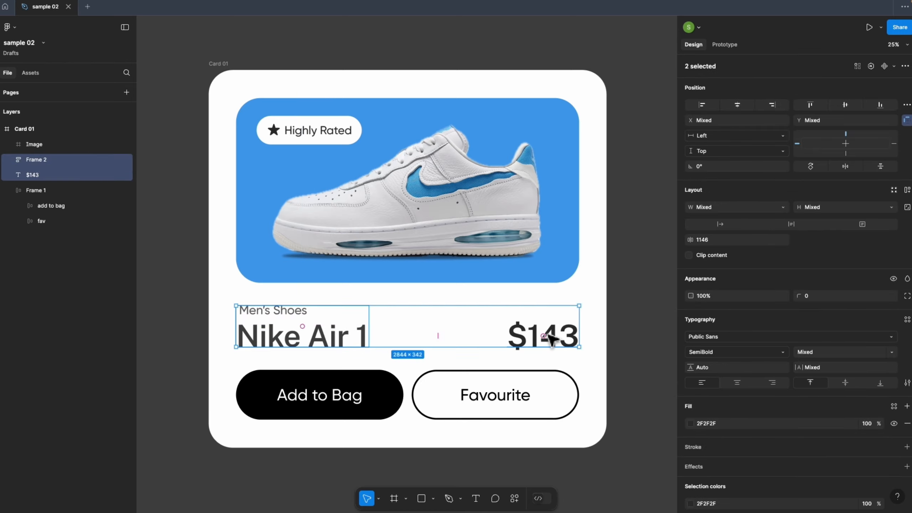
click(907, 189)
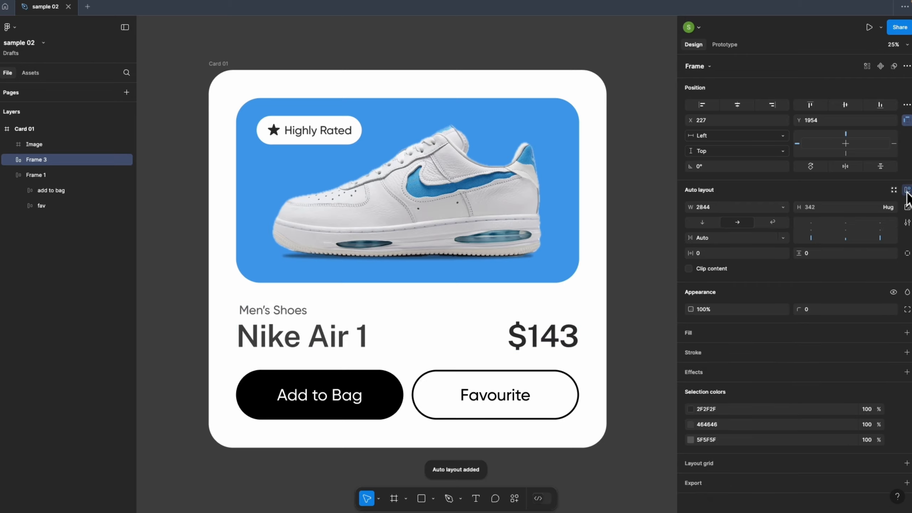
Step: Examine the nested layers of the title-and-price frame, including its title text frame and the $143 price
click(12, 160)
click(62, 174)
shift+click(61, 191)
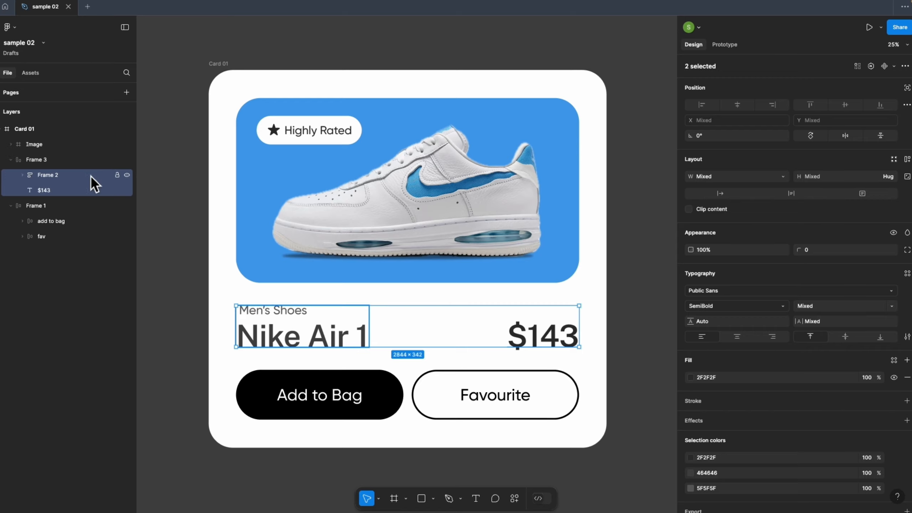
click(56, 175)
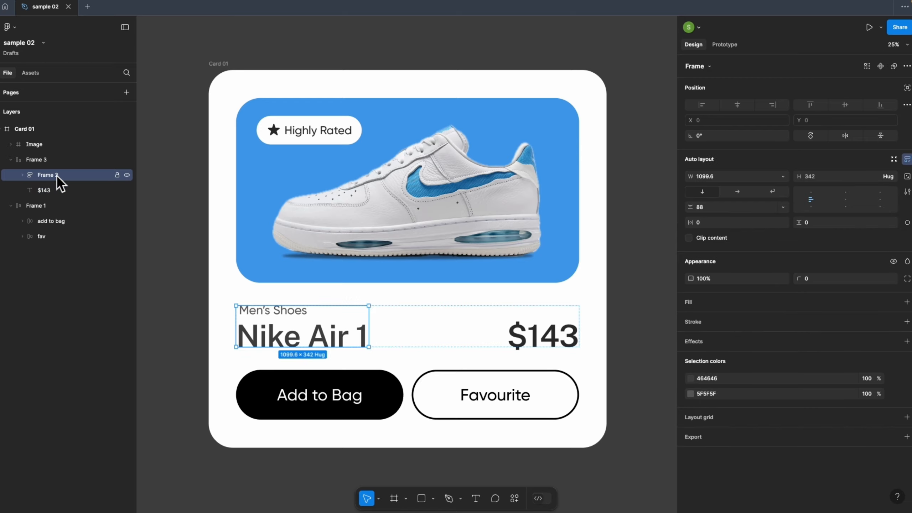
click(22, 175)
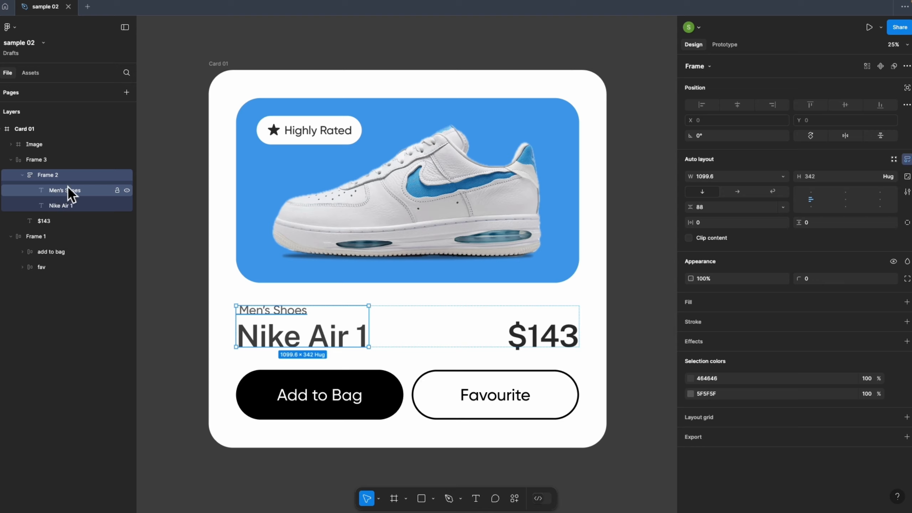
click(22, 174)
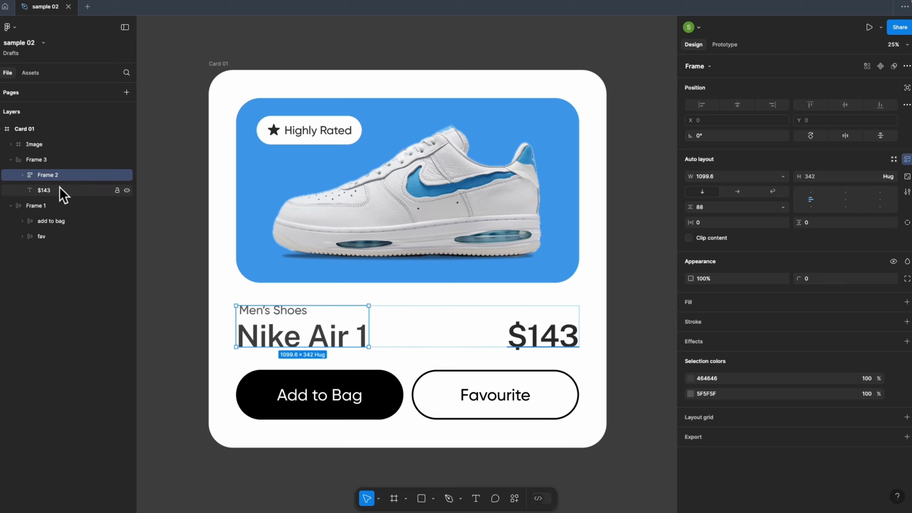
Step: Try center and top alignment on the title-and-price frame, and return it to bottom alignment
click(36, 158)
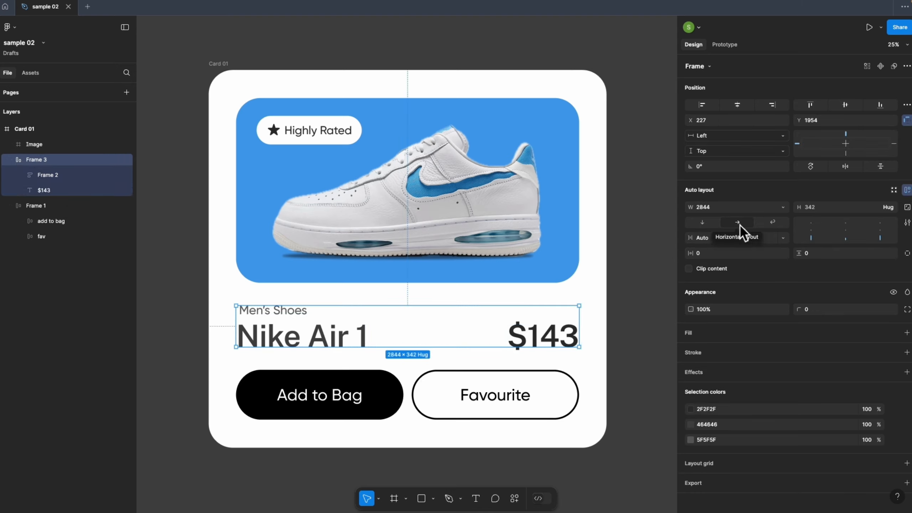
click(851, 233)
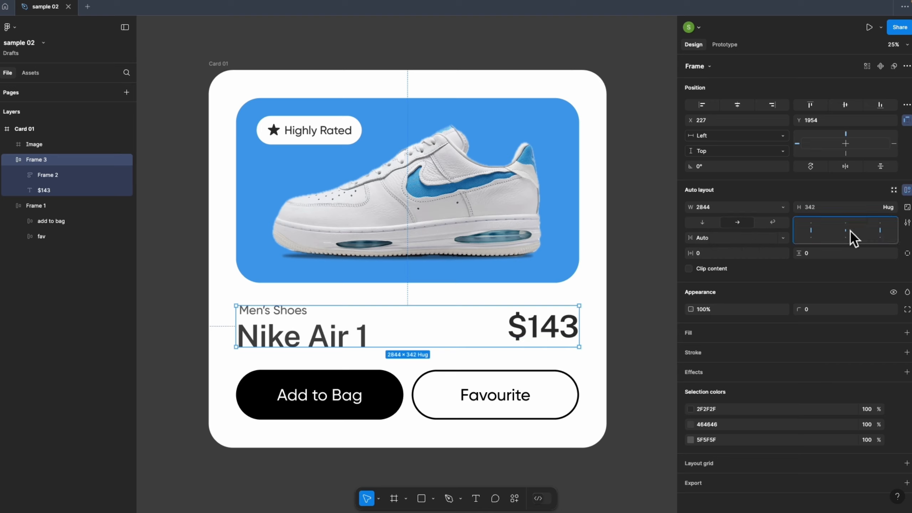
click(844, 222)
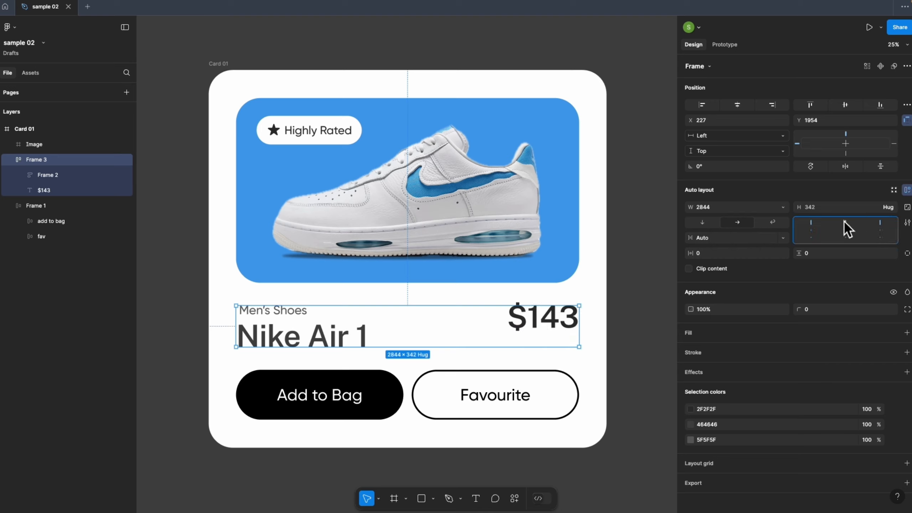
click(850, 240)
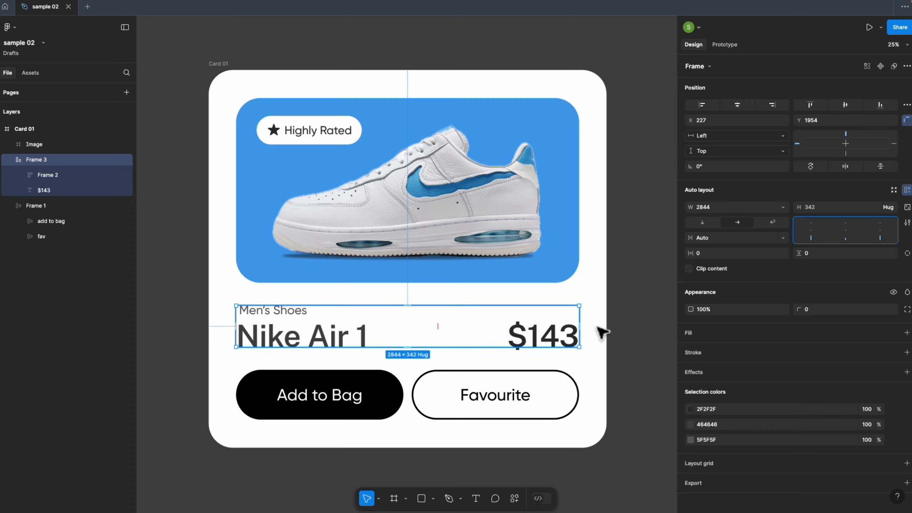
Step: Try a fixed horizontal gap of 1146 in the title-and-price frame while narrowing it, and undo both changes
click(783, 240)
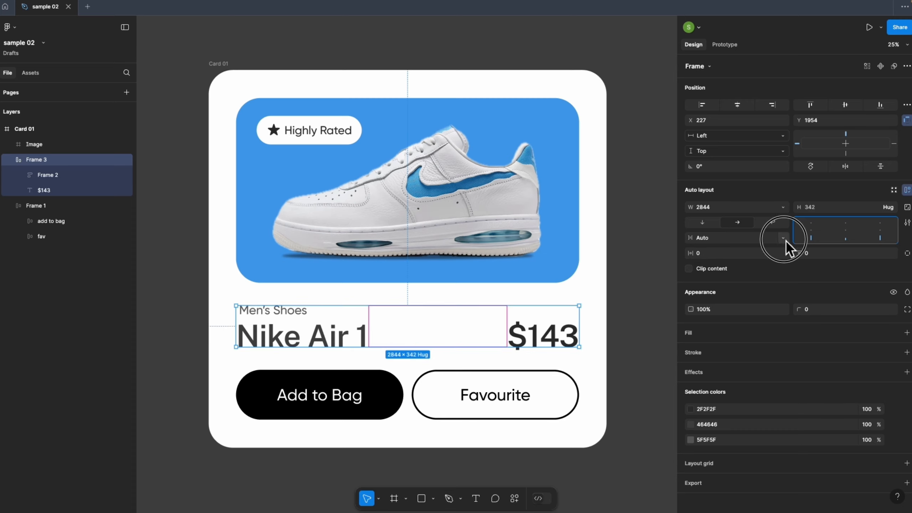
click(726, 239)
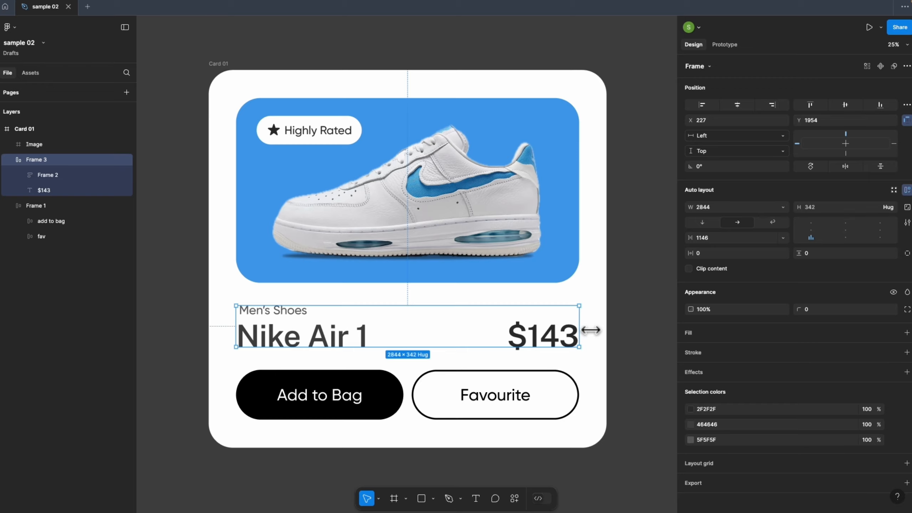
drag(580, 336, 505, 330)
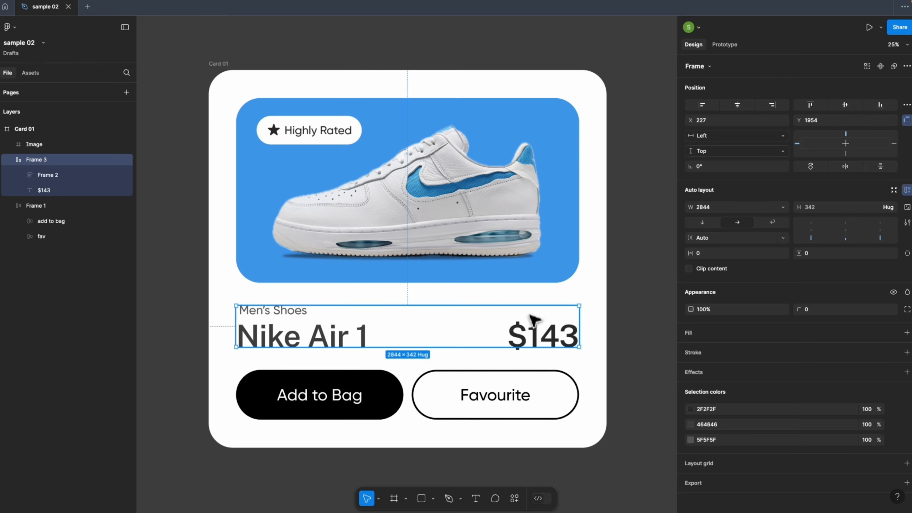
key(ctrl+z)
key(ctrl+z)
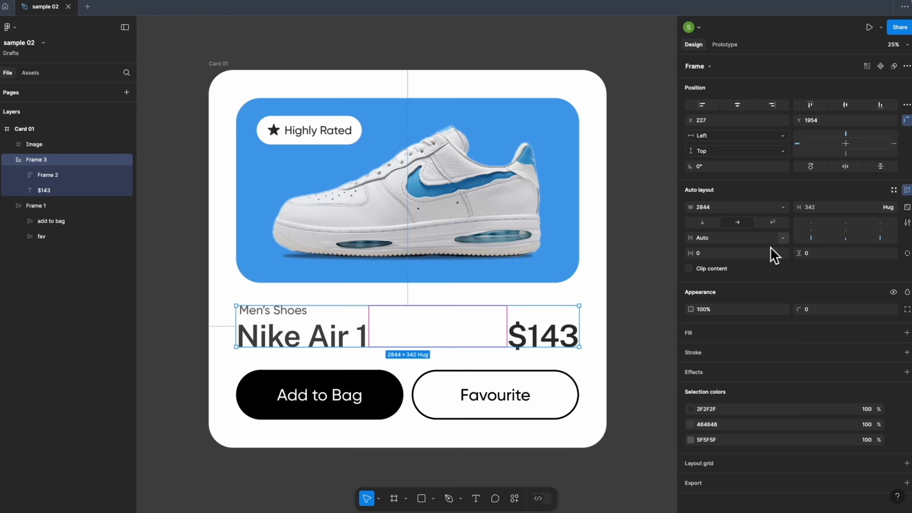
Step: Test the title-and-price frame and the button row at narrower widths, and restore their original widths
mouse_move(580, 329)
mouse_down()
mouse_move(513, 330)
mouse_move(571, 328)
mouse_up()
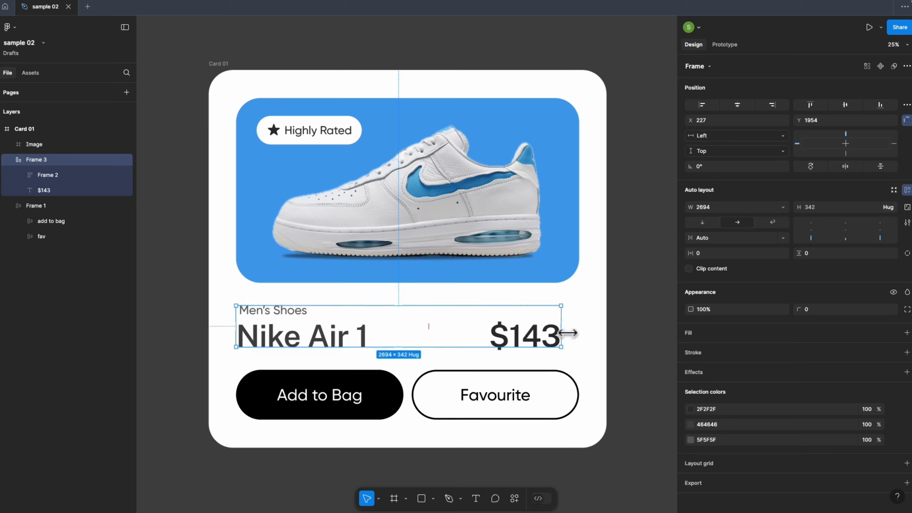
drag(562, 332, 585, 335)
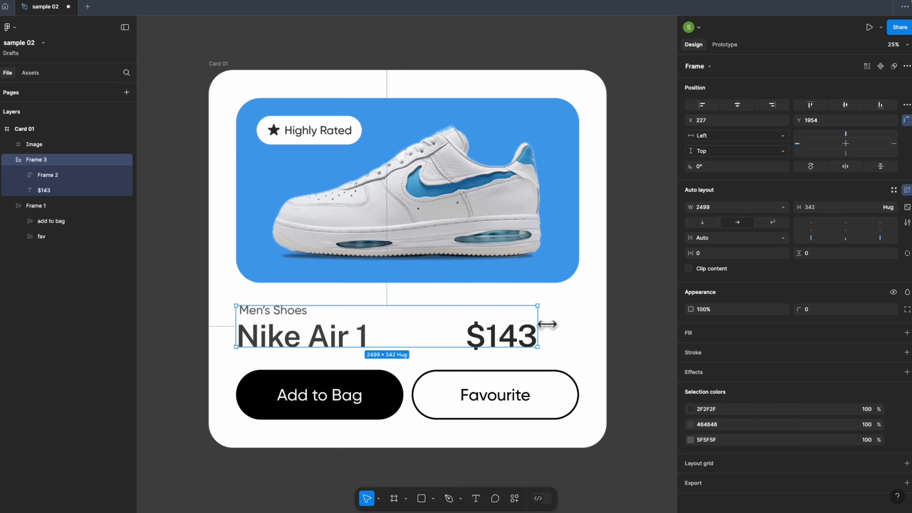
click(534, 400)
drag(581, 390, 537, 383)
key(super+z)
drag(559, 316, 566, 323)
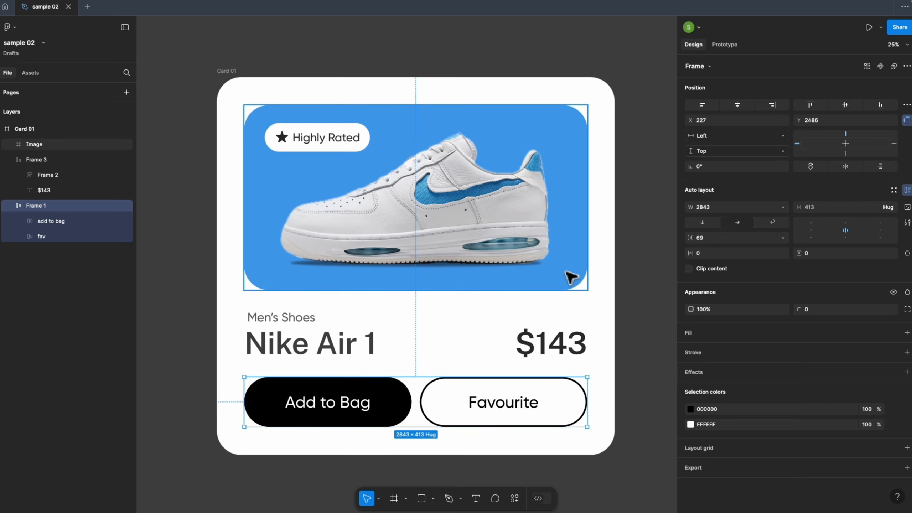
Step: Add auto layout to the Highly Rated badge nested in the Image frame
click(492, 185)
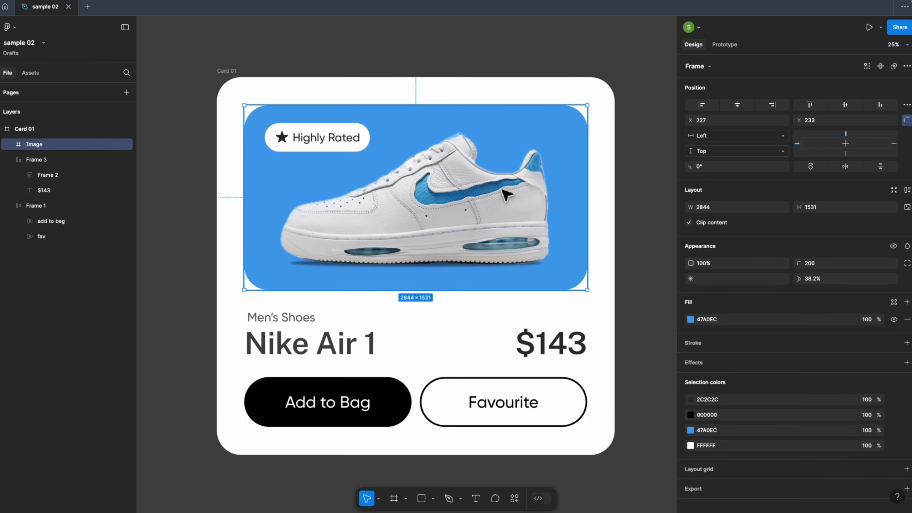
click(10, 143)
click(47, 160)
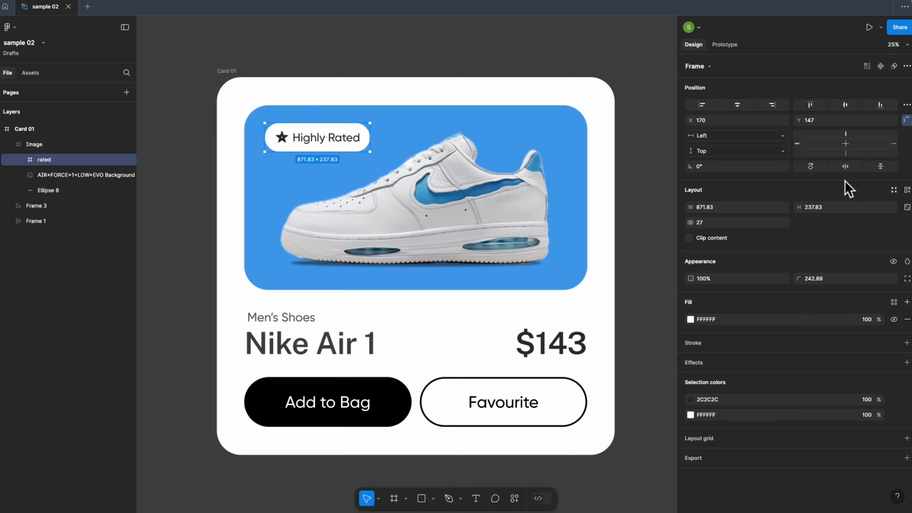
key(shift+a)
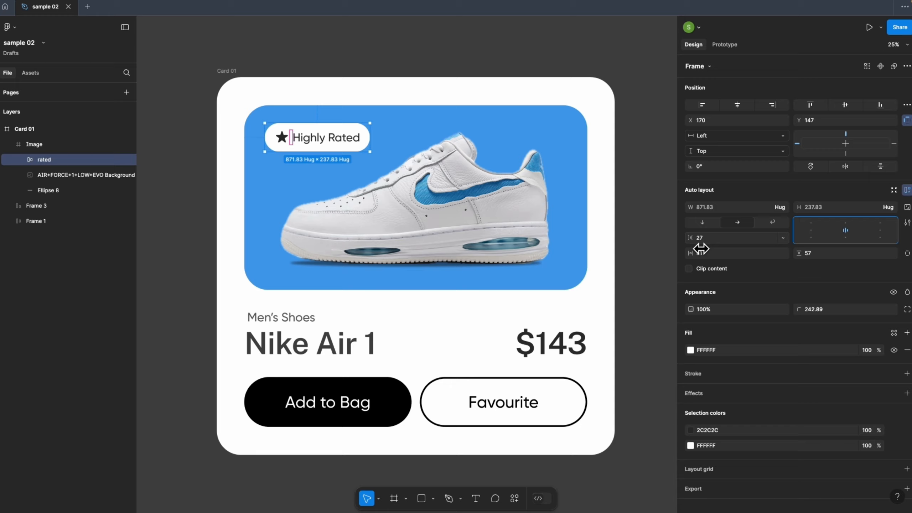
Step: Try Auto horizontal spacing in the Highly Rated badge with the badge widened, and undo both changes
click(783, 239)
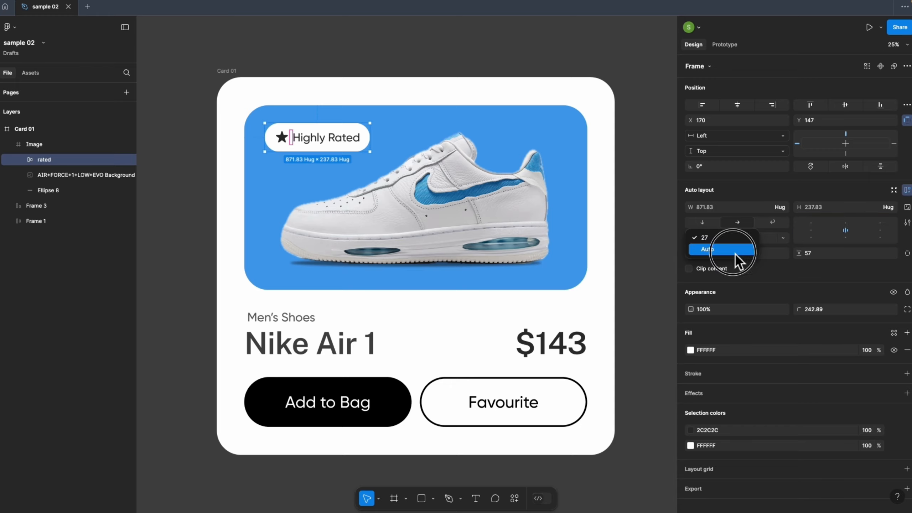
click(733, 251)
drag(370, 137, 476, 136)
key(ctrl+z)
key(ctrl+z)
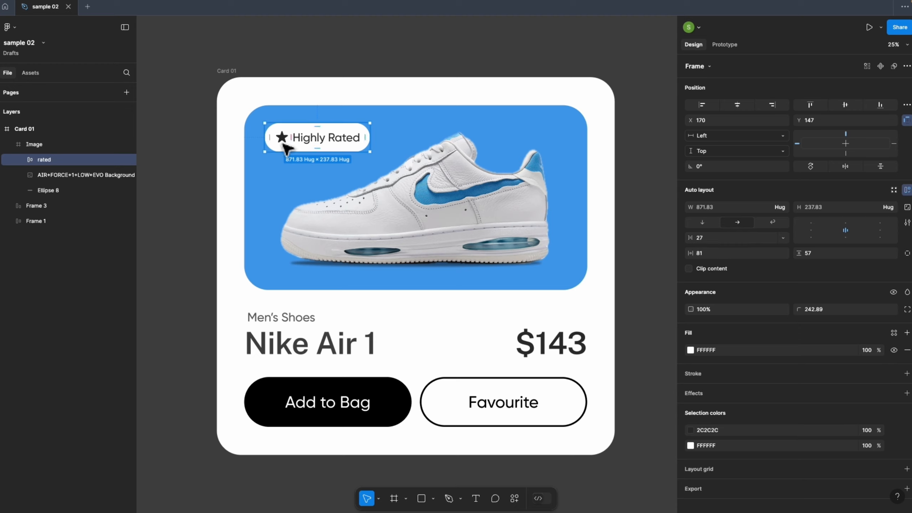
Step: Wrap the shoe image and the Ellipse 8 shadow together in an auto layout frame
click(79, 177)
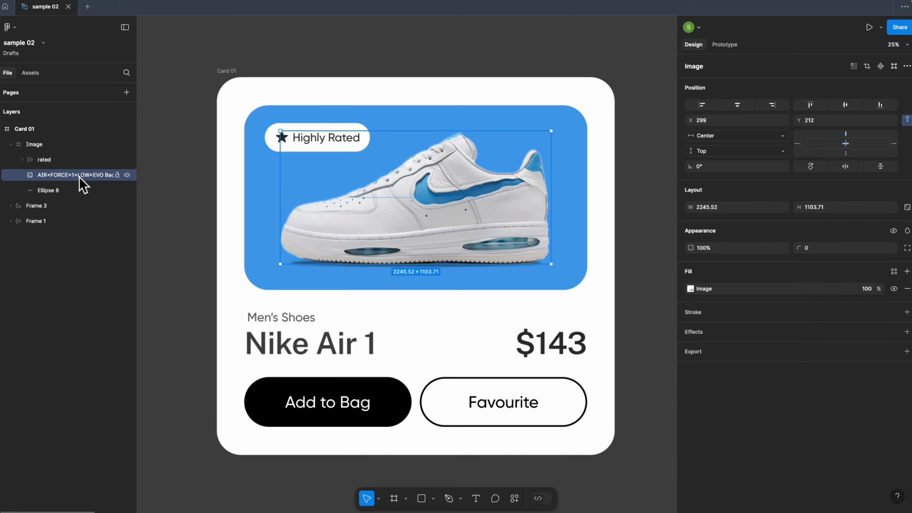
shift+click(71, 190)
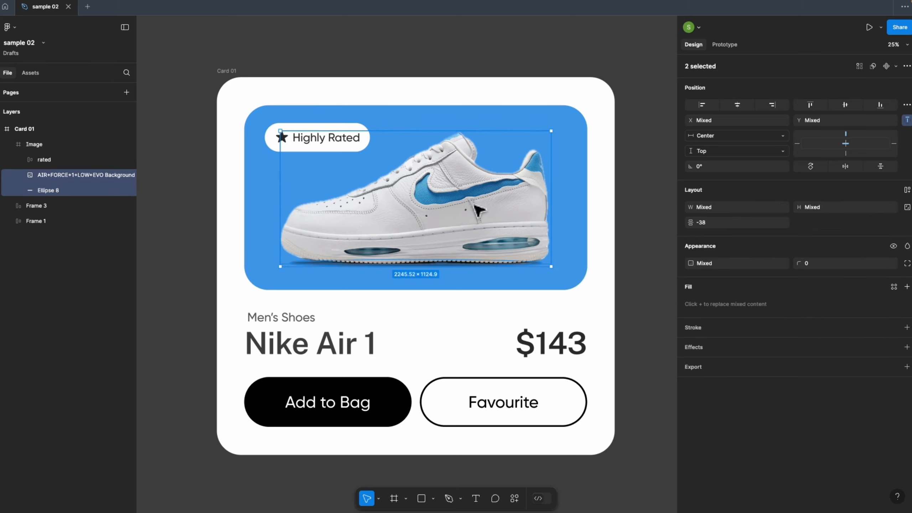
click(907, 191)
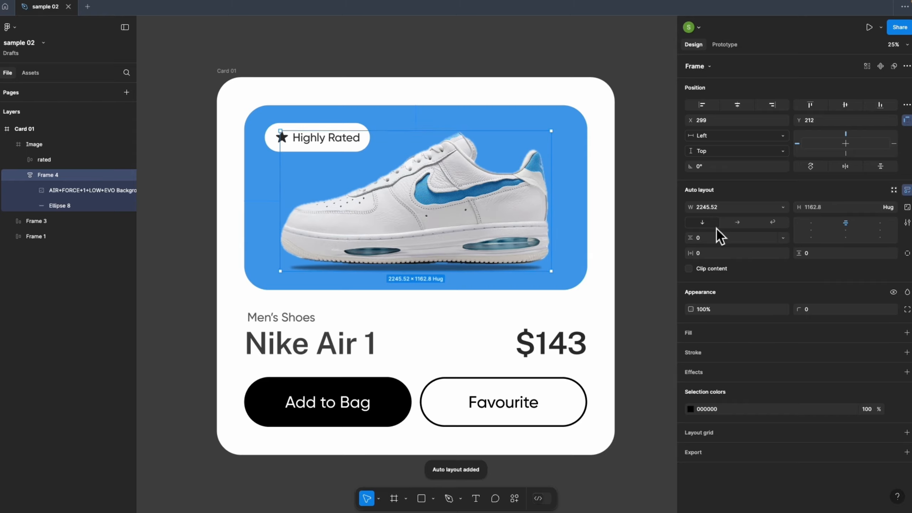
Step: Set the vertical gap between the shoe image and its shadow to -20, and clear the selection
scroll(484, 269, up, 10)
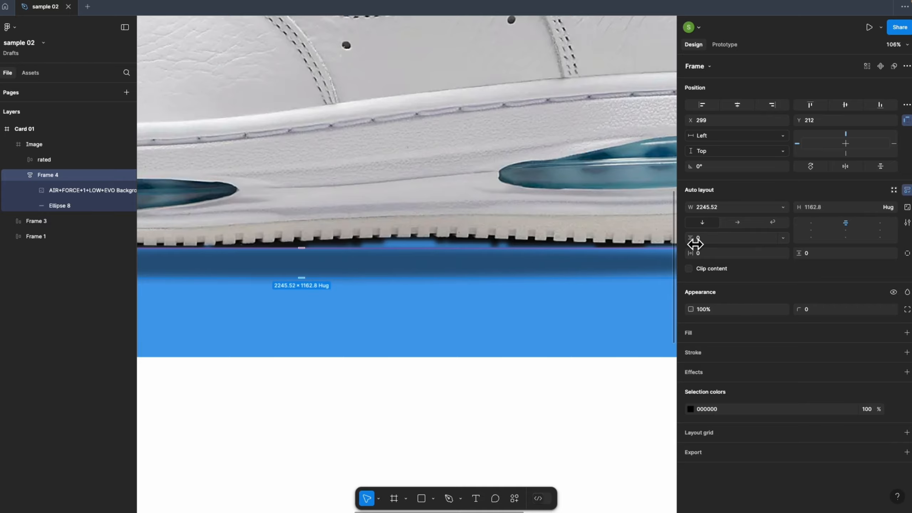
drag(695, 244, 680, 244)
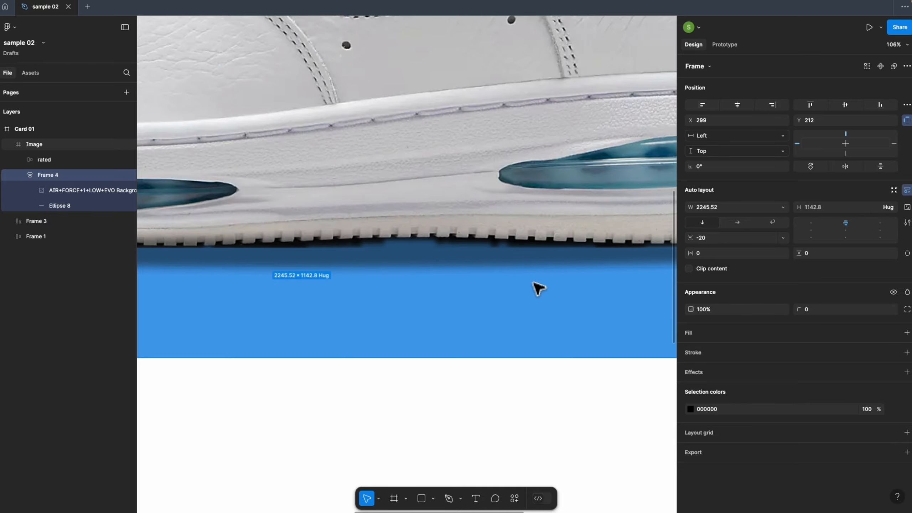
scroll(533, 284, down, 12)
drag(533, 287, 482, 276)
scroll(481, 276, up, 3)
click(445, 96)
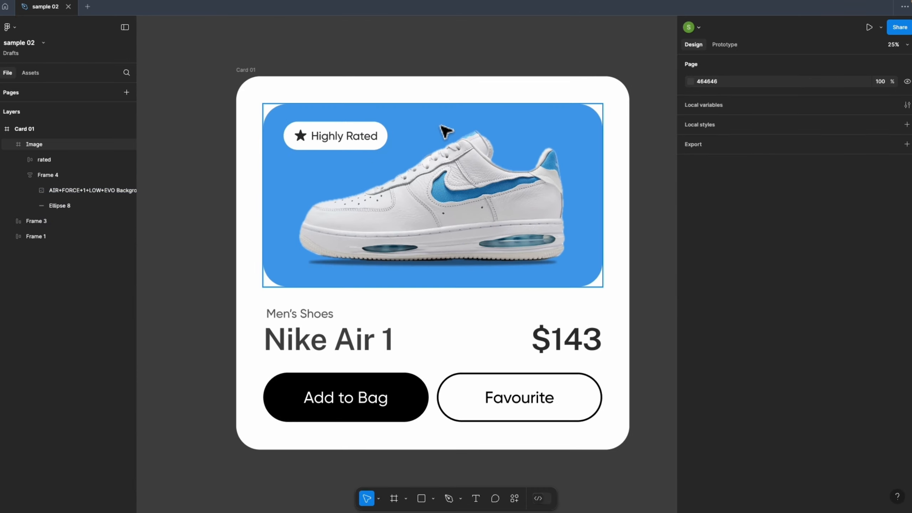
Step: Check the Image frame and the badge, and try narrowing the shoe-and-shadow frame slightly
click(441, 126)
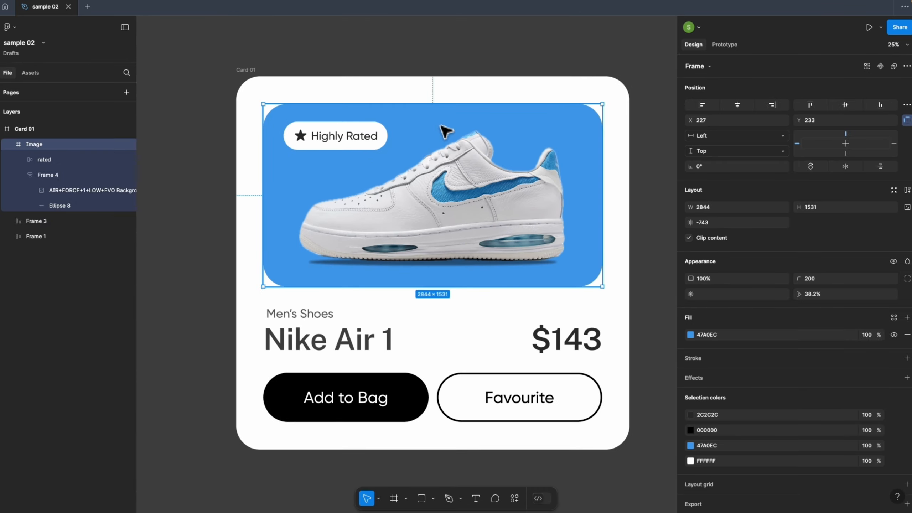
click(362, 138)
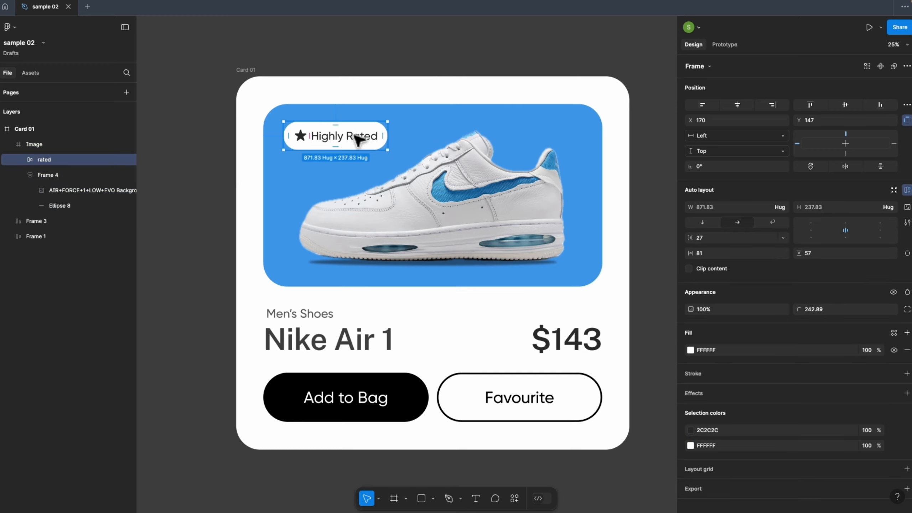
click(459, 195)
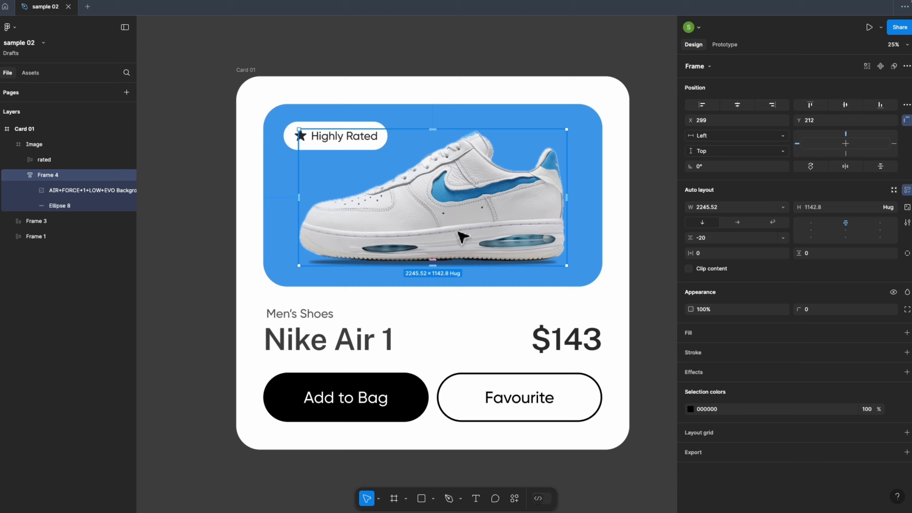
mouse_move(566, 198)
mouse_down()
mouse_move(636, 204)
mouse_move(493, 198)
mouse_move(557, 198)
mouse_up()
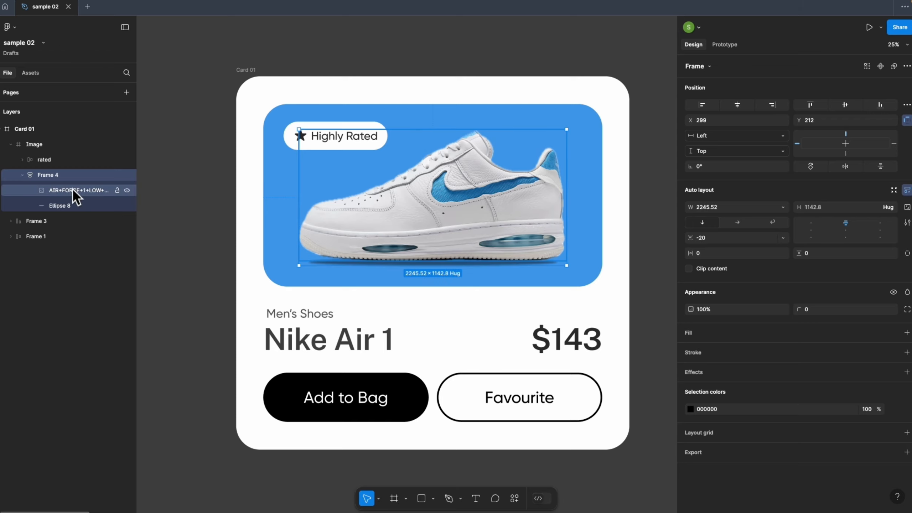
Step: Set the shoe image's width to Fill container, review its height sizing options, and reselect the shoe-and-shadow frame
click(93, 189)
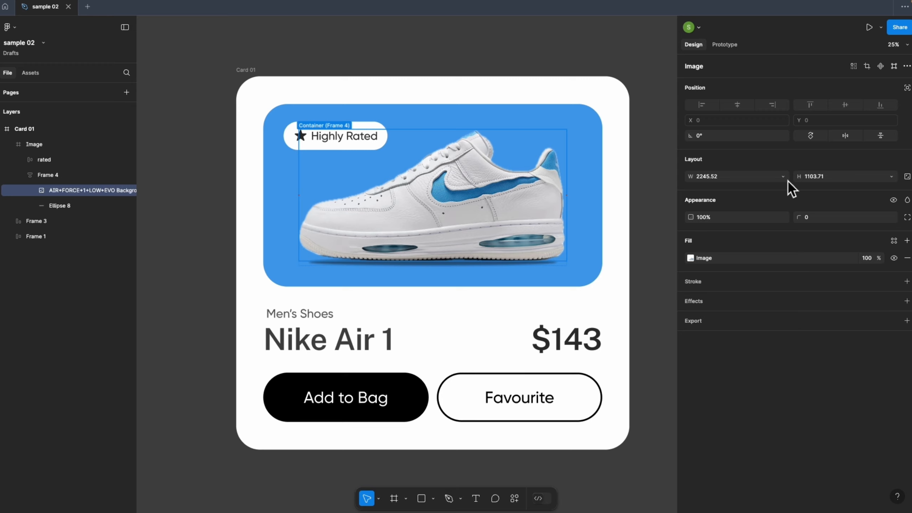
key(Escape)
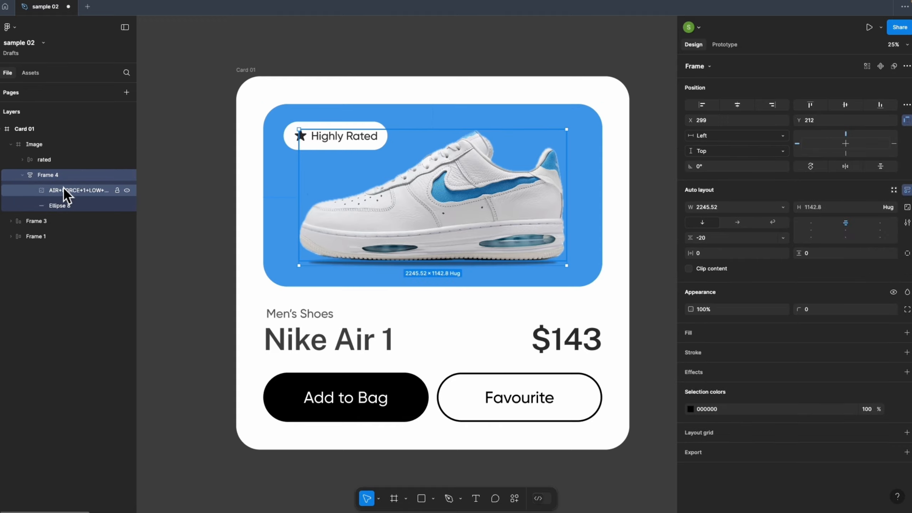
click(62, 187)
click(783, 176)
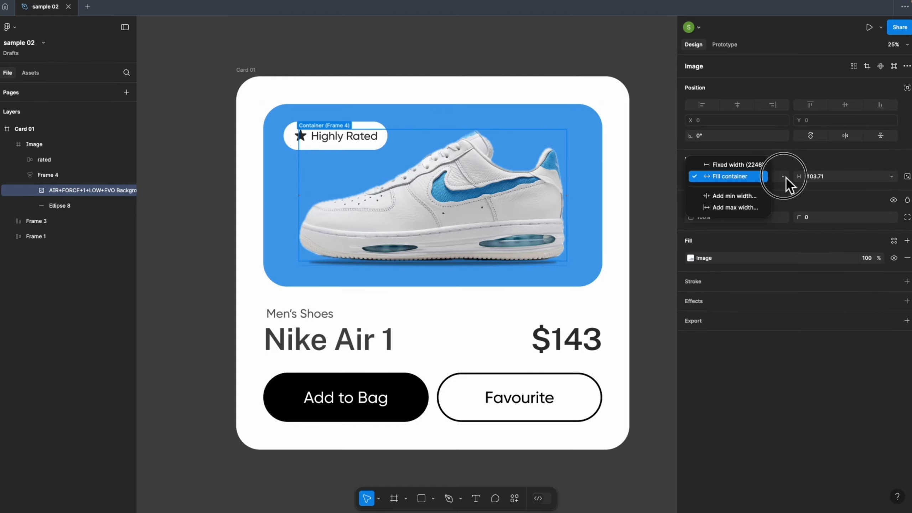
click(744, 178)
click(891, 176)
click(837, 187)
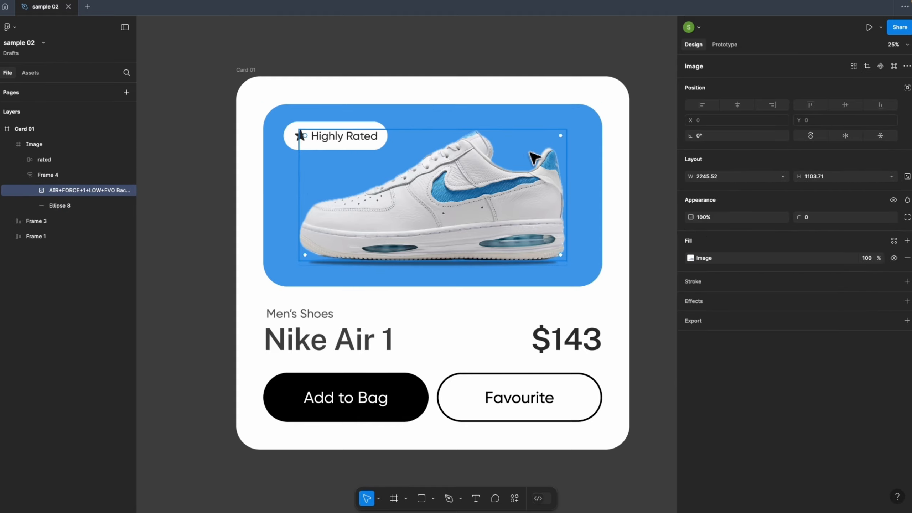
click(63, 179)
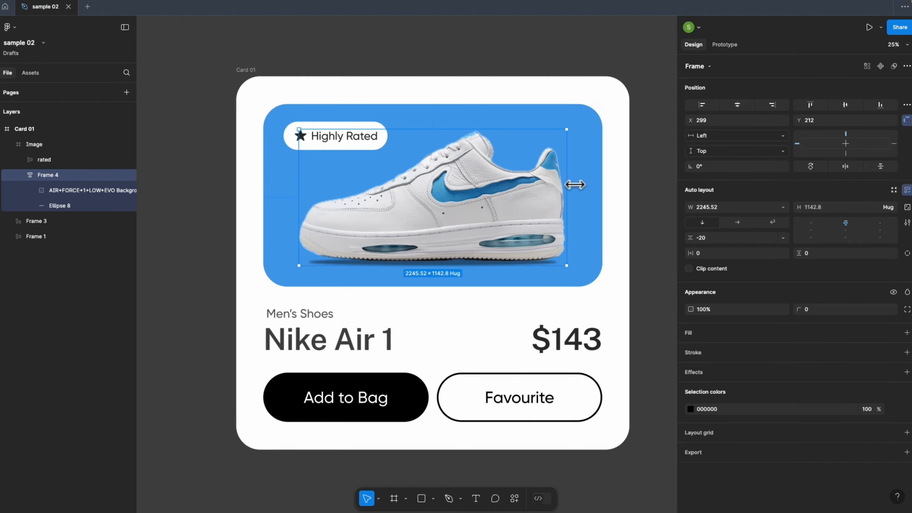
Step: Try widening the shoe-and-shadow frame to about 2662, undo the resize and clear the selection
drag(574, 186, 626, 187)
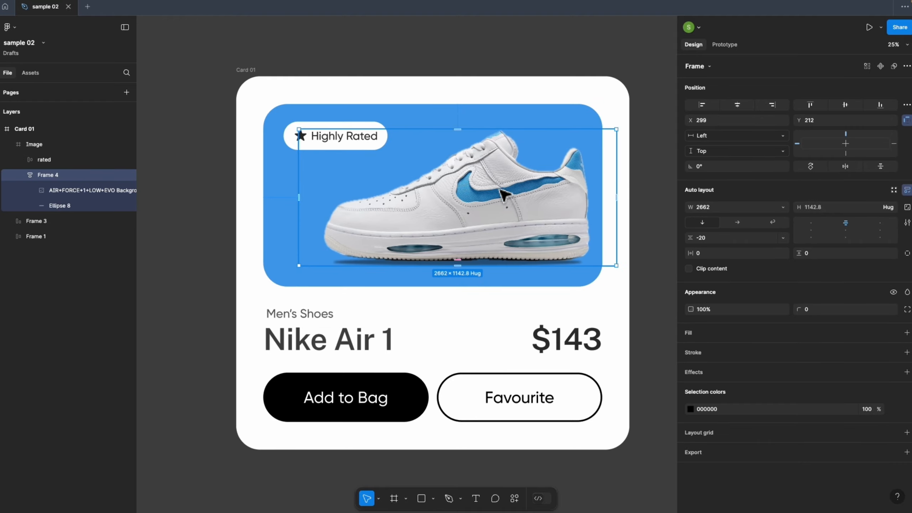
key(ctrl+z)
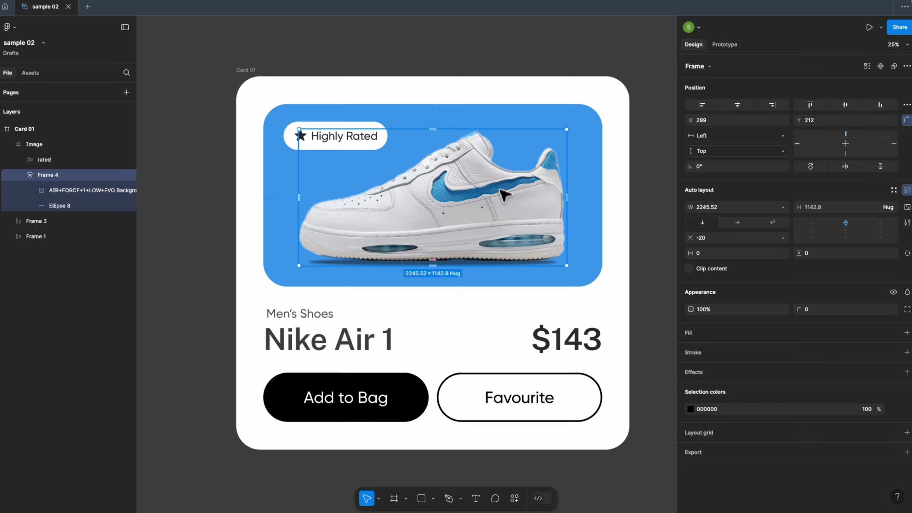
click(450, 61)
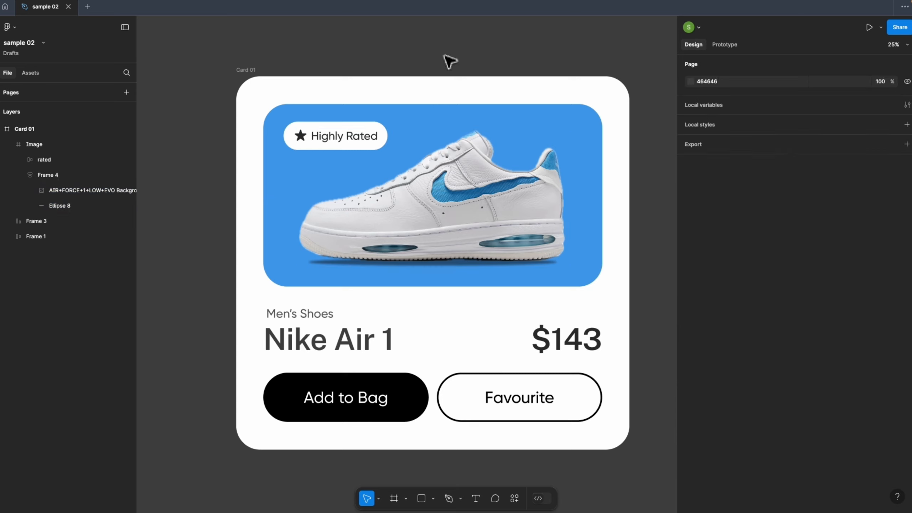
Step: Select the Highly Rated badge together with the shoe-and-shadow frame to check their combined layout settings
double_click(355, 137)
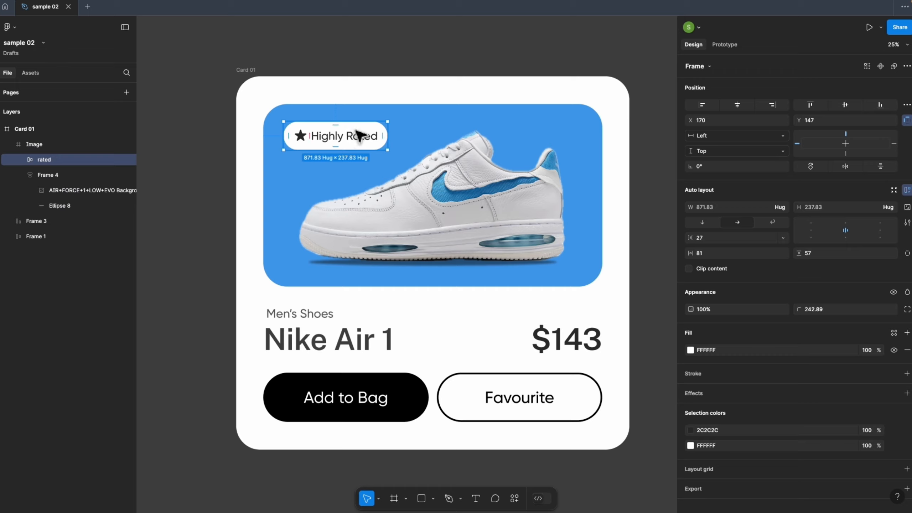
shift+click(393, 200)
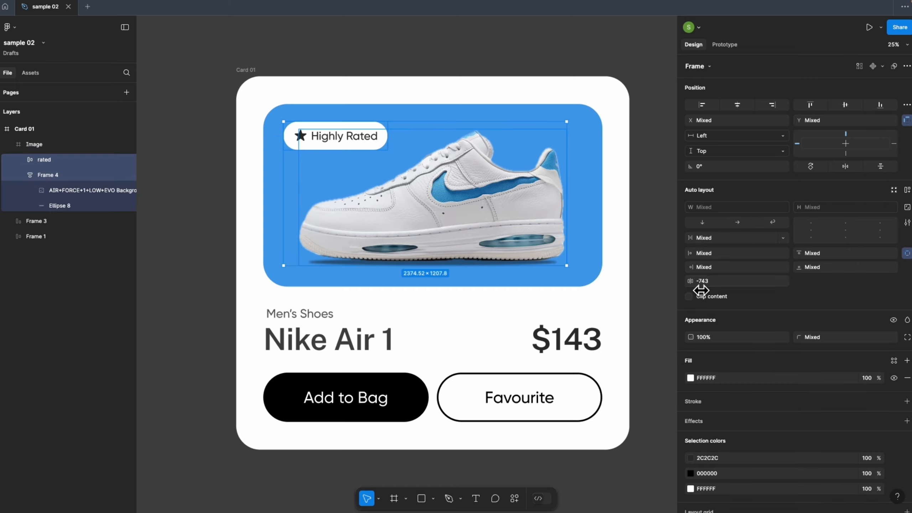
click(391, 65)
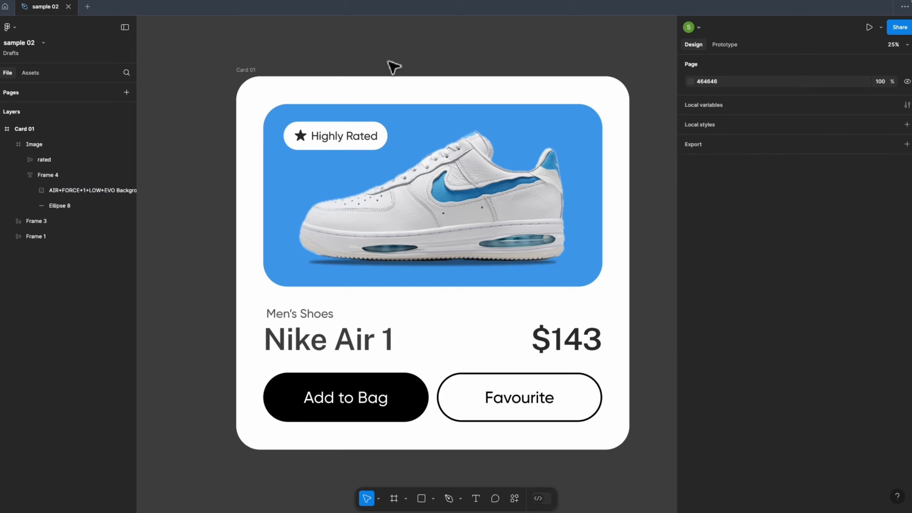
Step: Try auto layout on the Image frame with a vertical gap of -141
click(409, 121)
click(908, 190)
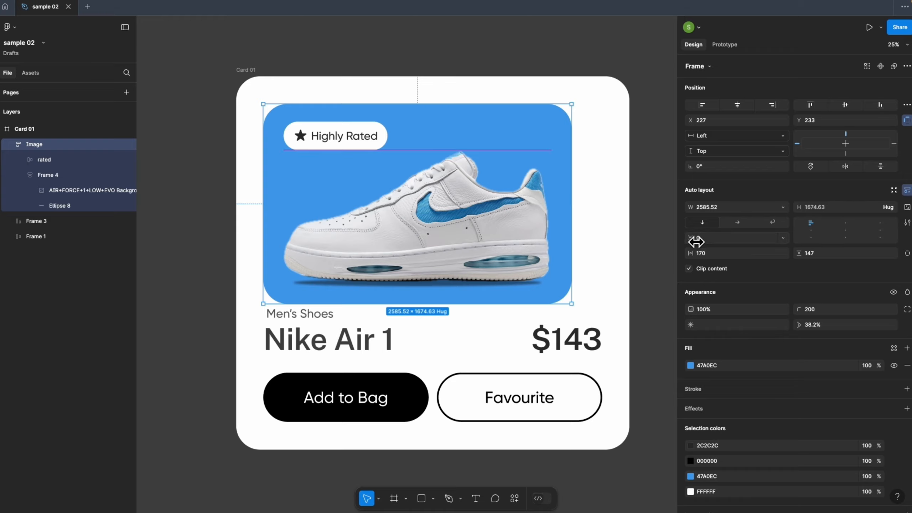
drag(693, 239, 555, 215)
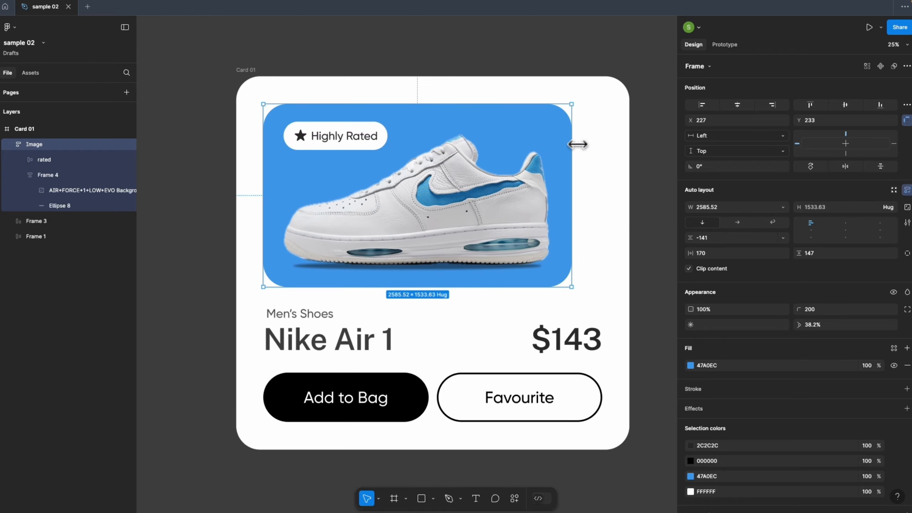
Step: Resize the Image frame to about 2843 × 1556, and test widening it to about 2961
drag(576, 141, 613, 148)
drag(478, 286, 482, 290)
click(506, 71)
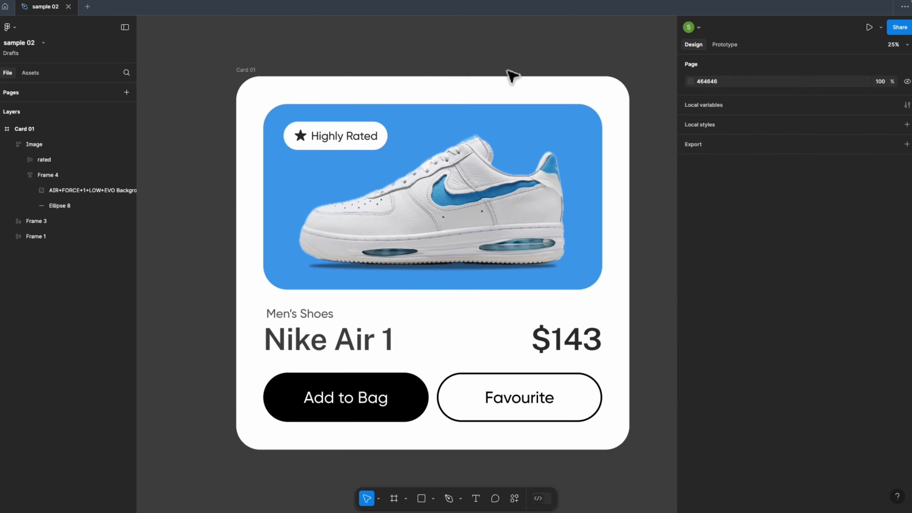
click(508, 212)
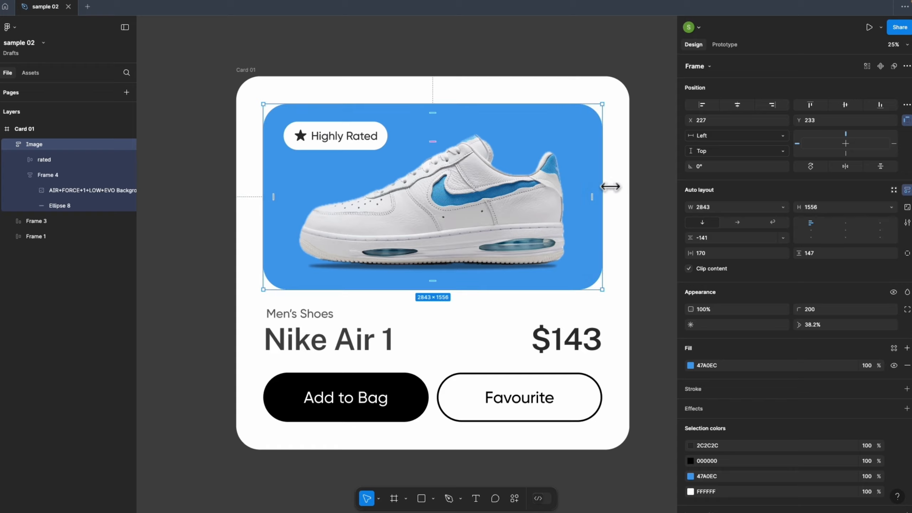
mouse_move(606, 187)
mouse_down()
mouse_move(574, 187)
mouse_move(617, 187)
mouse_up()
mouse_move(488, 290)
mouse_down()
mouse_move(489, 336)
mouse_move(483, 299)
mouse_up()
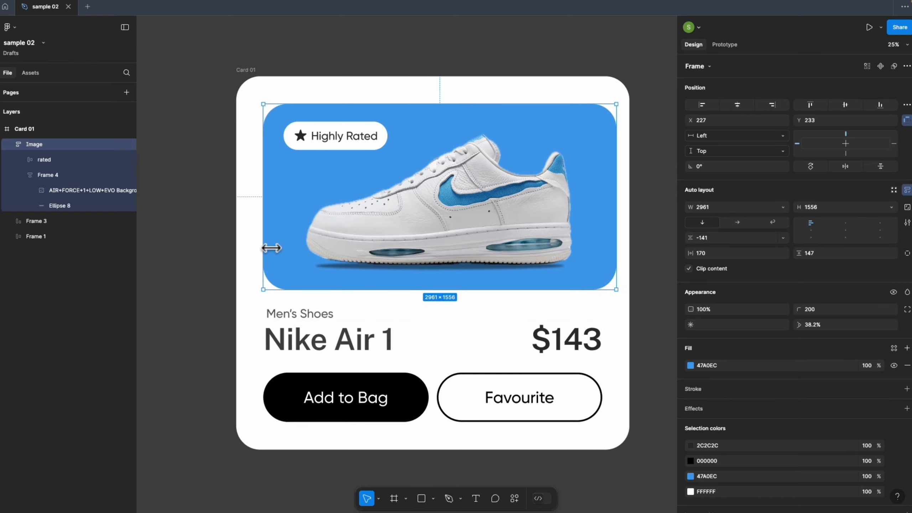
Step: Try setting the shoe-and-shadow frame's height to Fill container and resizing the Image frame around it
click(49, 178)
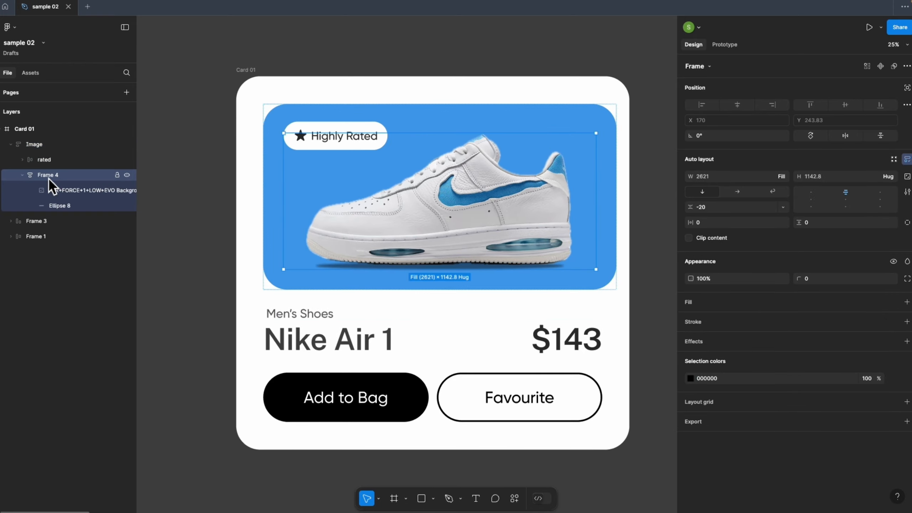
click(891, 176)
click(865, 180)
click(891, 176)
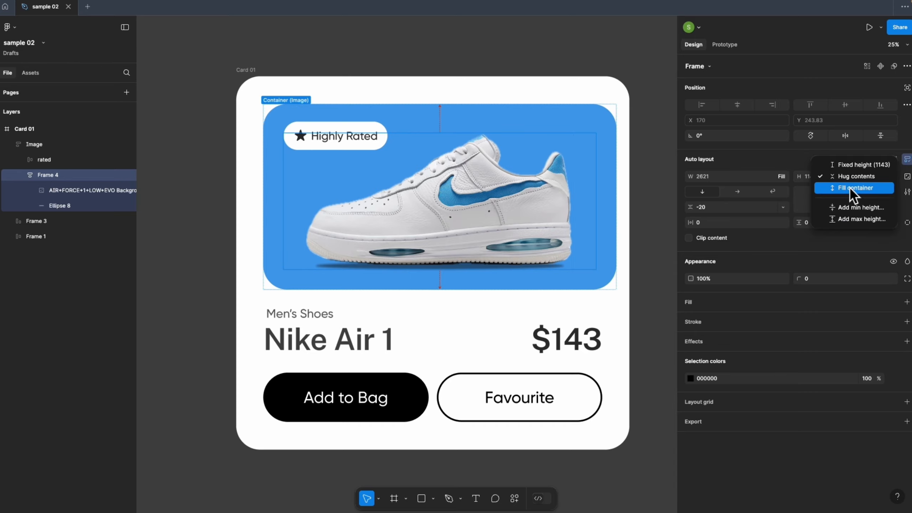
click(851, 189)
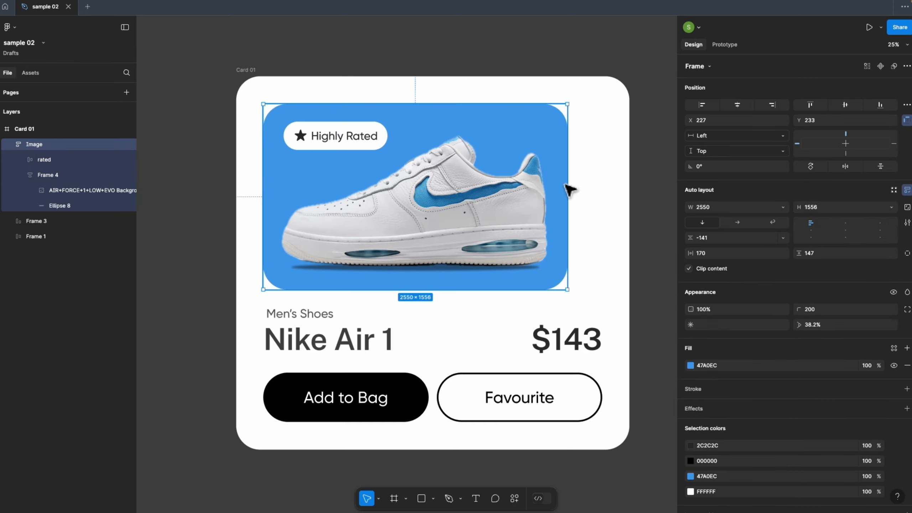
drag(567, 181, 604, 185)
mouse_move(466, 291)
mouse_down()
mouse_move(466, 280)
mouse_move(467, 295)
mouse_up()
Step: Undo the Image frame's resizing, vertical gap and auto layout, back to its plain frame state
key(super+z)
key(super+z)
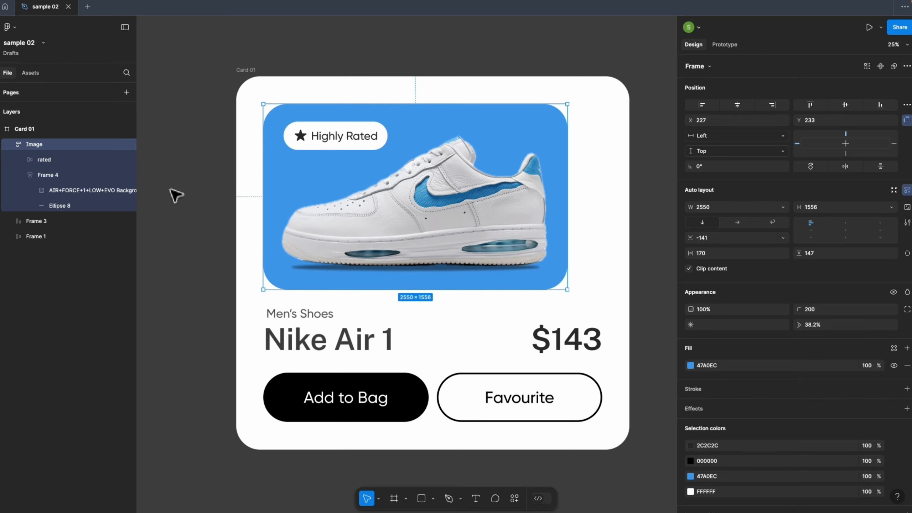
key(super+z)
key(super+z)
key(super+z)
key(super+z)
key(super+z)
key(super+z)
key(super+z)
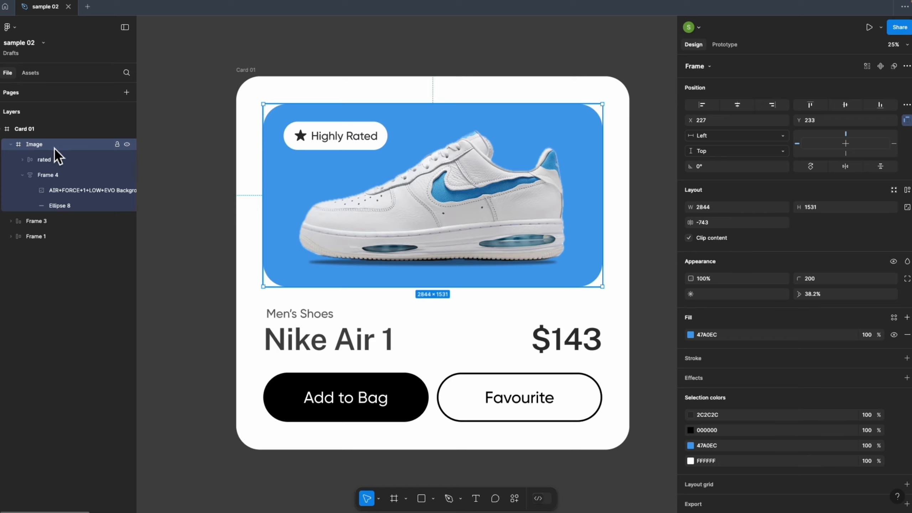
Step: Apply auto layout to the Image frame, and compare the layout settings of the frame and its badge
click(907, 190)
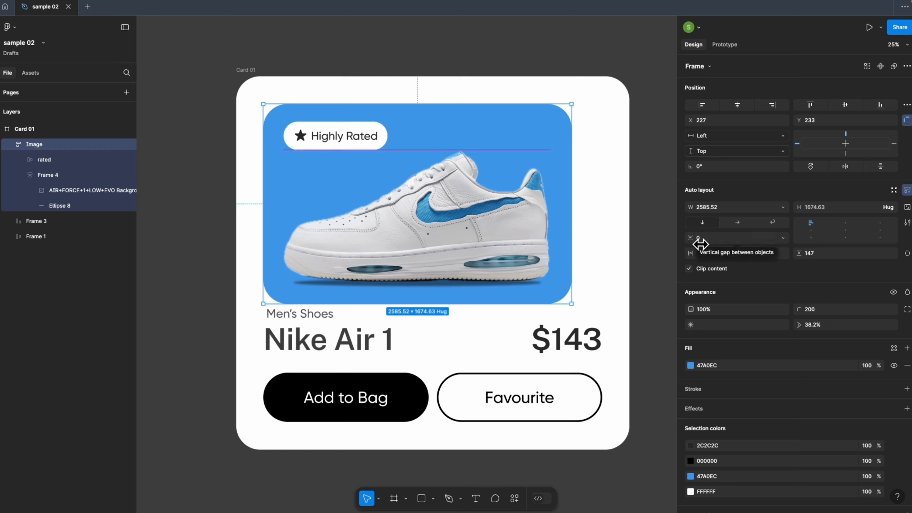
click(344, 143)
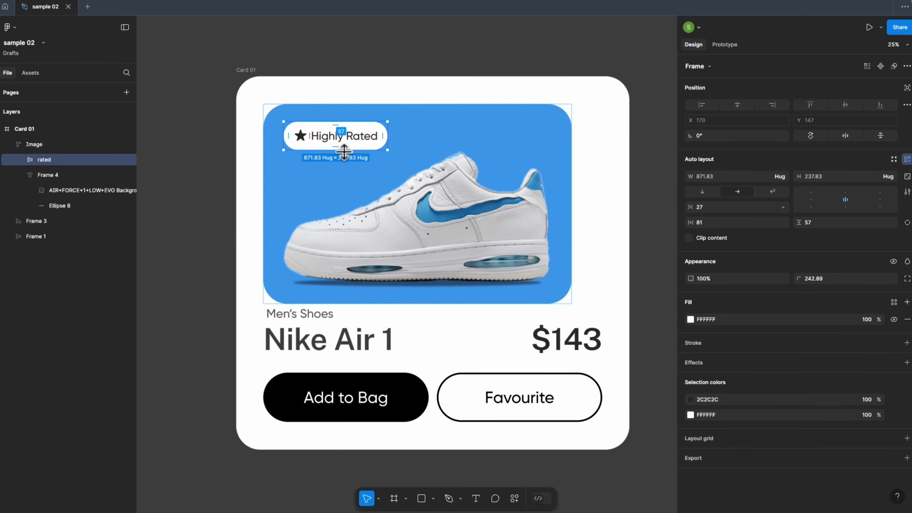
scroll(347, 145, up, 2)
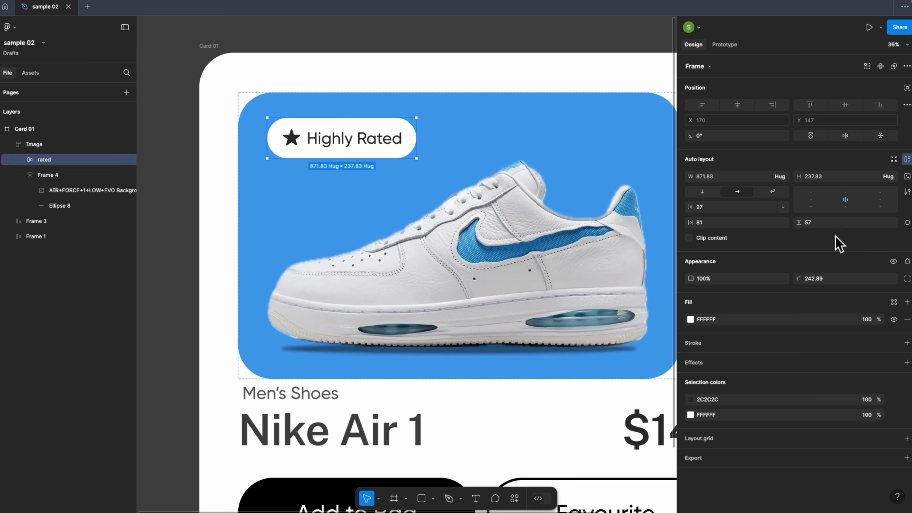
click(549, 194)
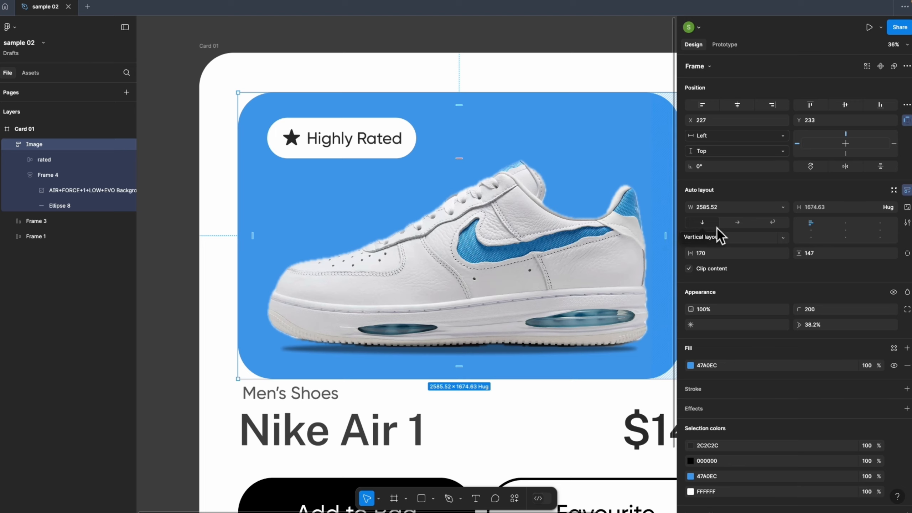
click(41, 161)
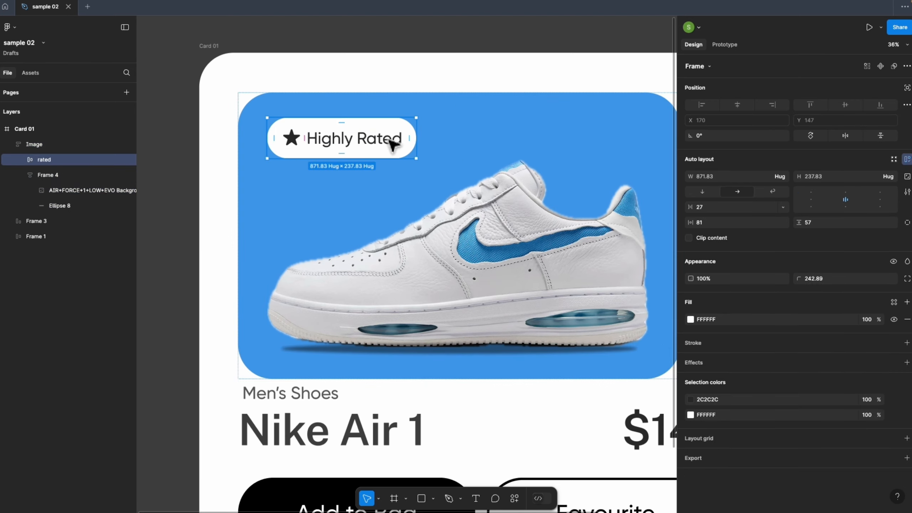
click(54, 149)
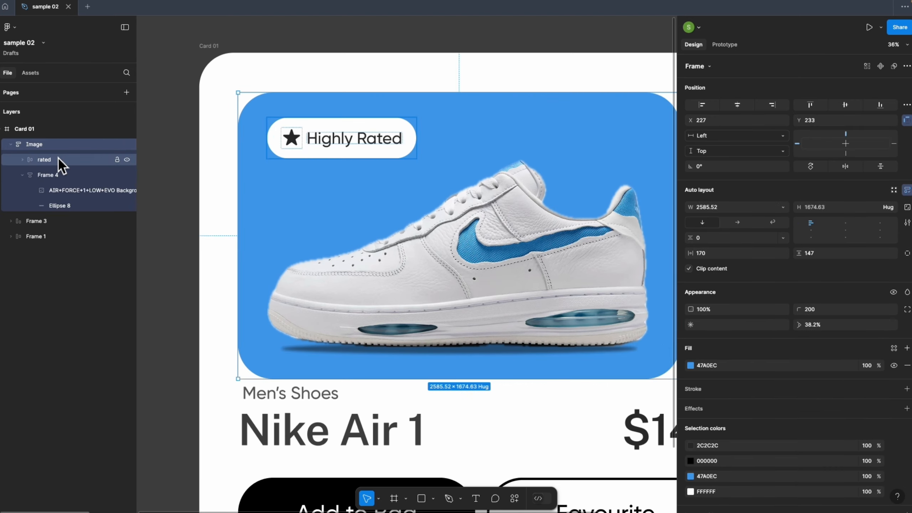
Step: Set the Highly Rated badge to ignore auto layout inside the Image frame, and review its position settings
click(58, 158)
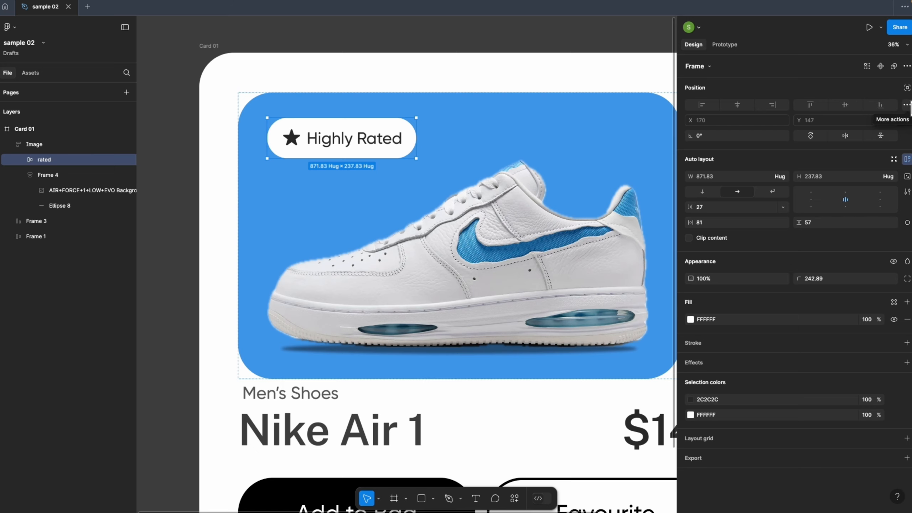
click(907, 88)
scroll(497, 150, right, 2)
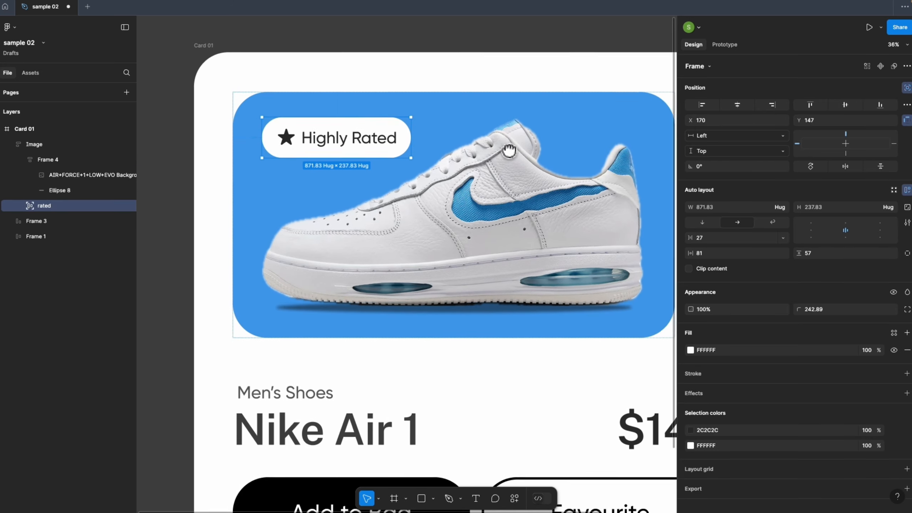
scroll(485, 148, down, 3)
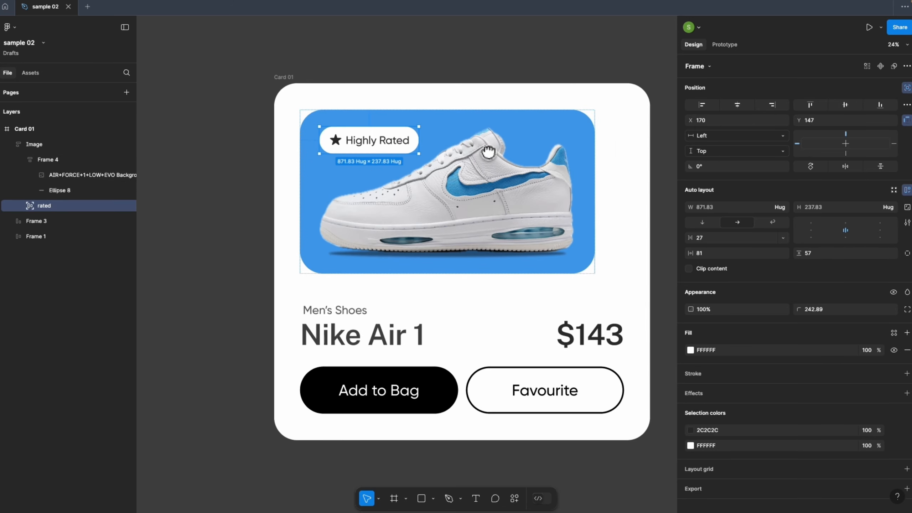
scroll(433, 151, right, 2)
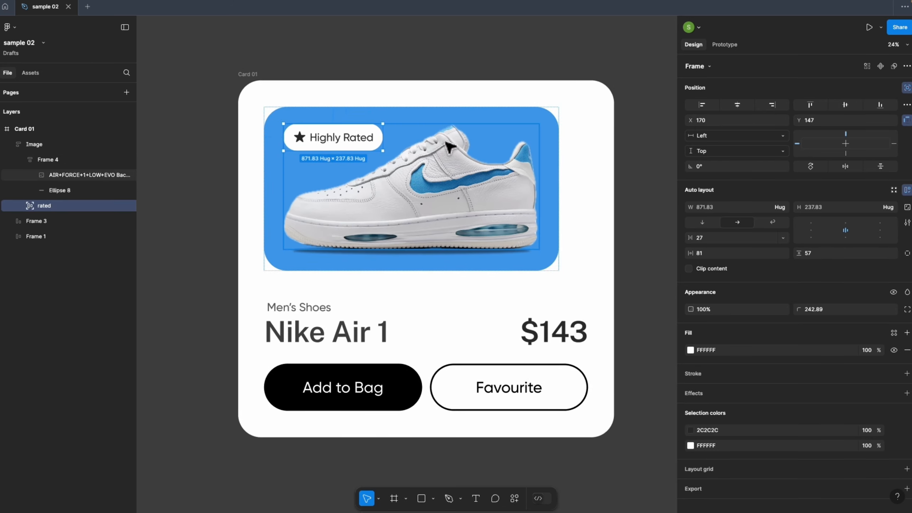
shift+click(68, 160)
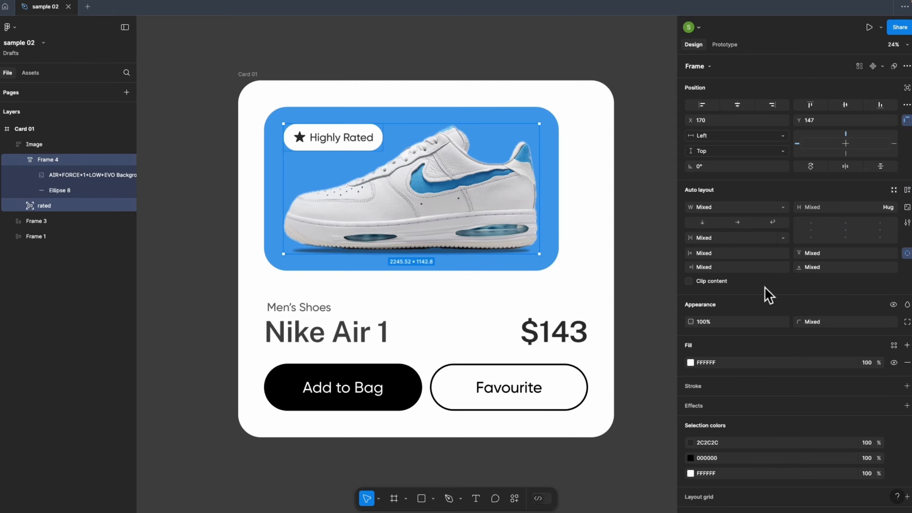
click(57, 204)
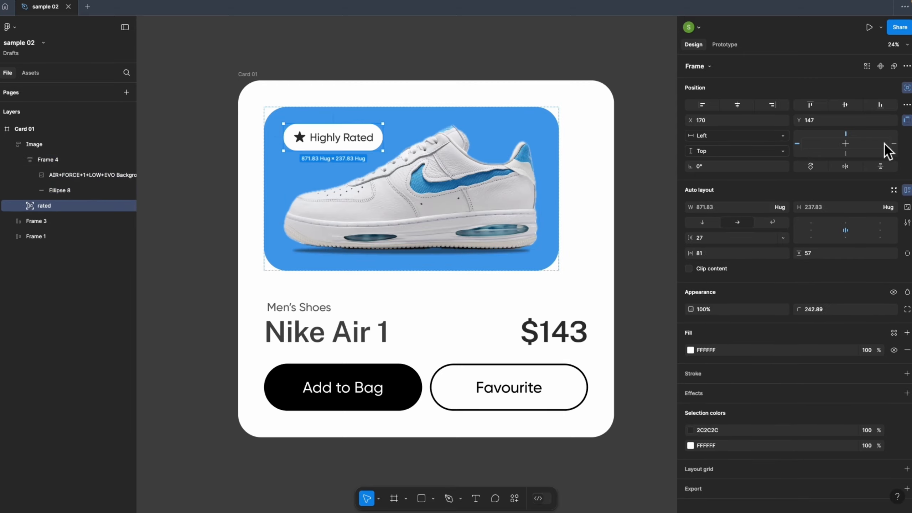
Step: Widen the Image frame to about 2843, and undo a trial adjustment of its height
scroll(495, 128, up, 2)
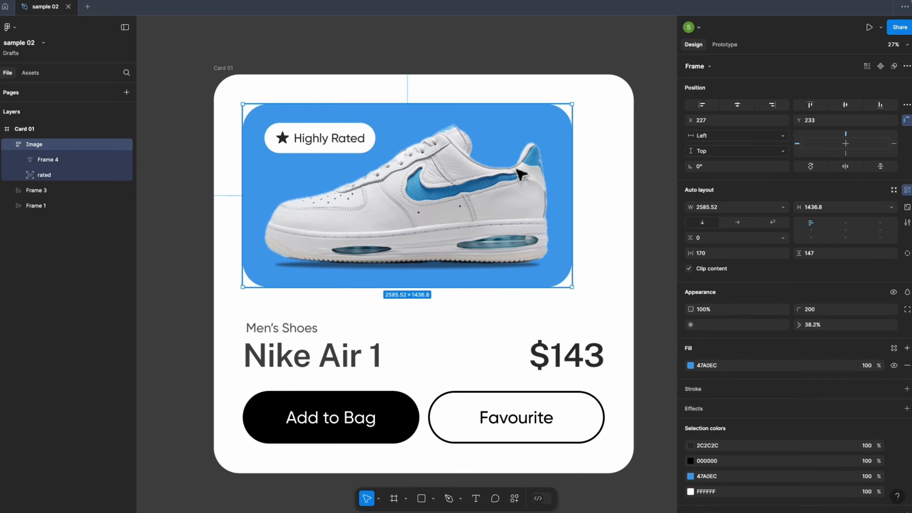
drag(574, 176, 614, 187)
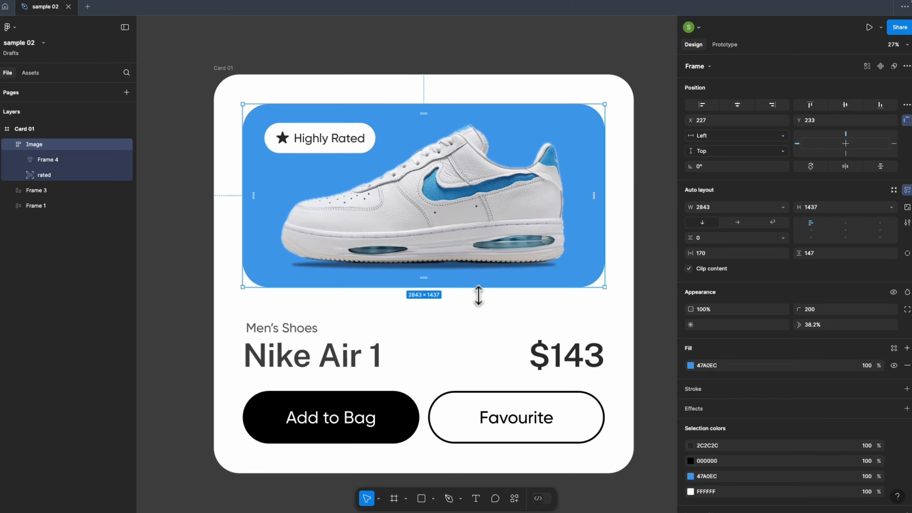
mouse_move(480, 287)
mouse_down()
mouse_move(480, 326)
mouse_move(484, 284)
mouse_up()
key(ctrl+z)
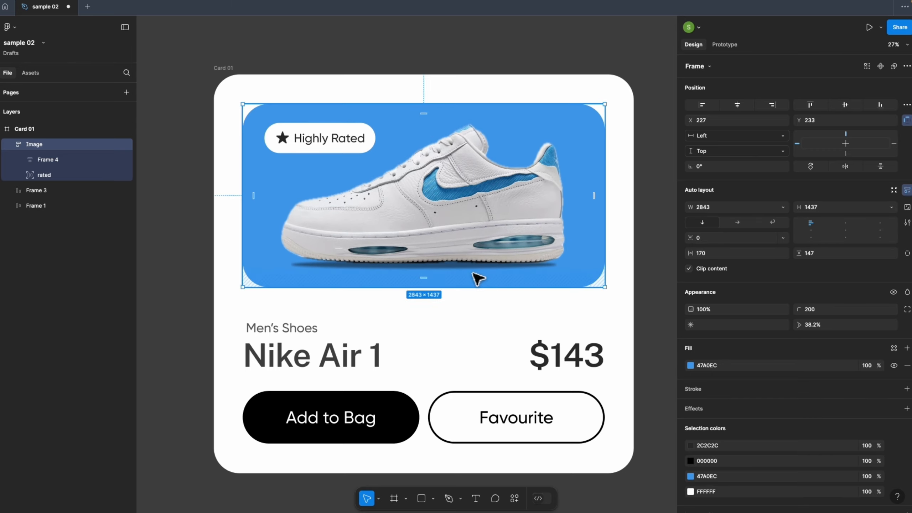
Step: Check the badge's Ignore auto layout setting, order its layer above the shoe-and-shadow frame, and clear the selection
click(331, 147)
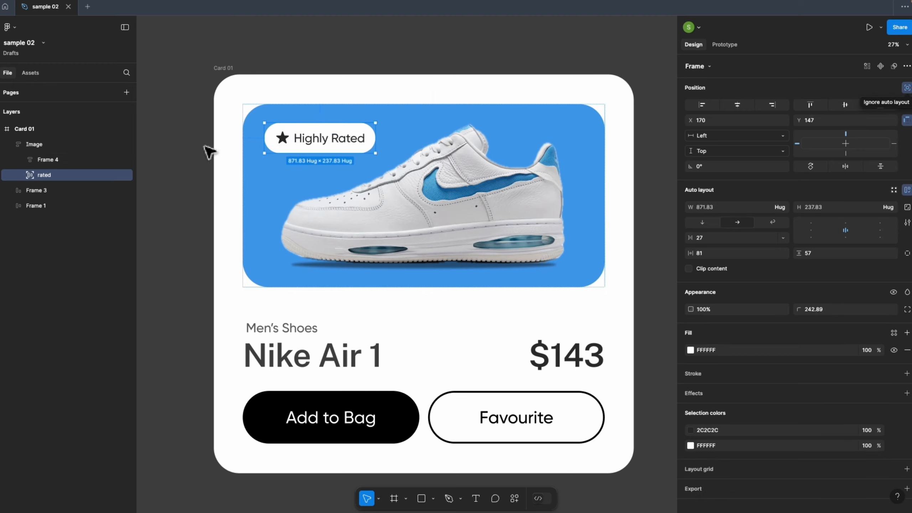
click(31, 144)
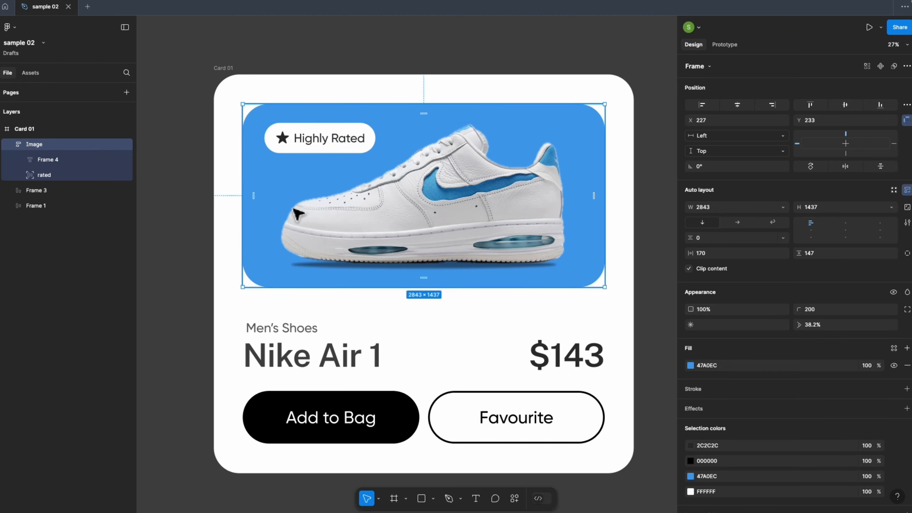
click(183, 138)
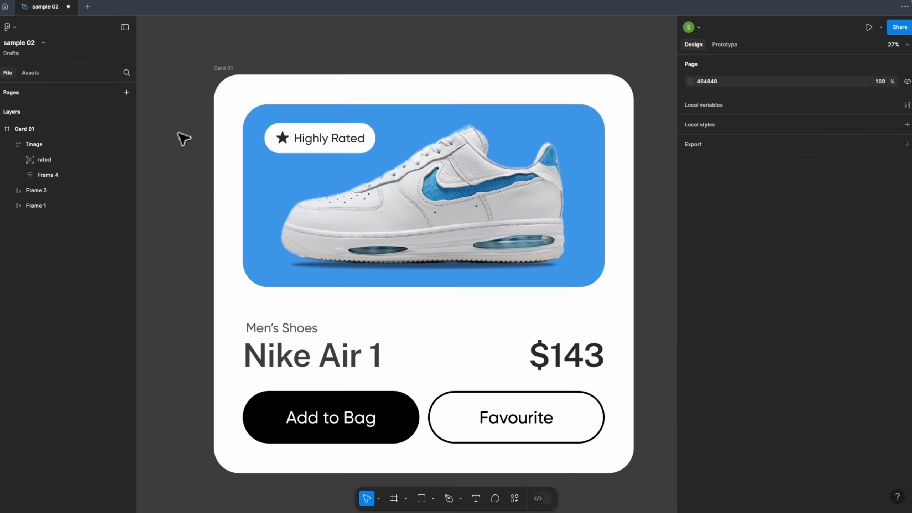
Step: Narrow the Image frame to a width of about 2376 to test how its contents respond
click(468, 189)
drag(610, 189, 549, 180)
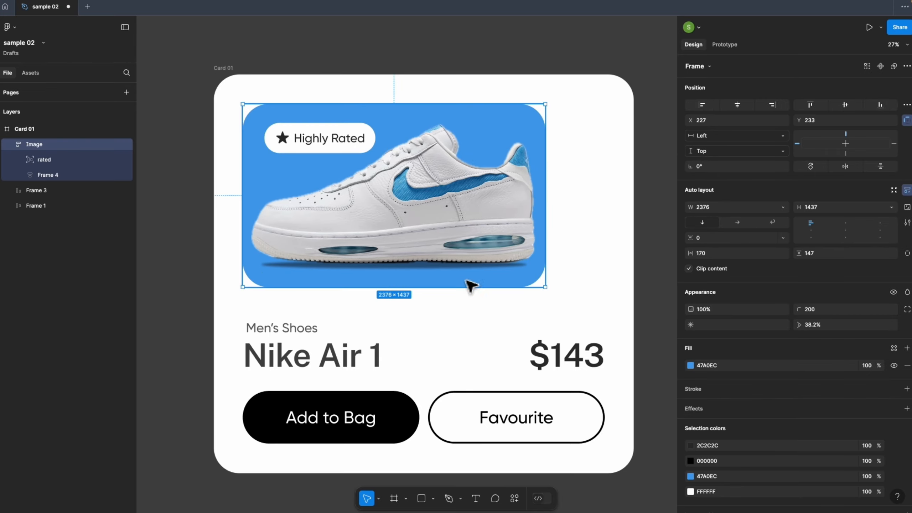
Step: Test the Image frame's height and width, undo the trial resizes, and extend its height to about 1544
mouse_move(467, 288)
mouse_down()
mouse_move(466, 316)
mouse_move(467, 298)
mouse_up()
drag(547, 226, 591, 222)
key(super+z)
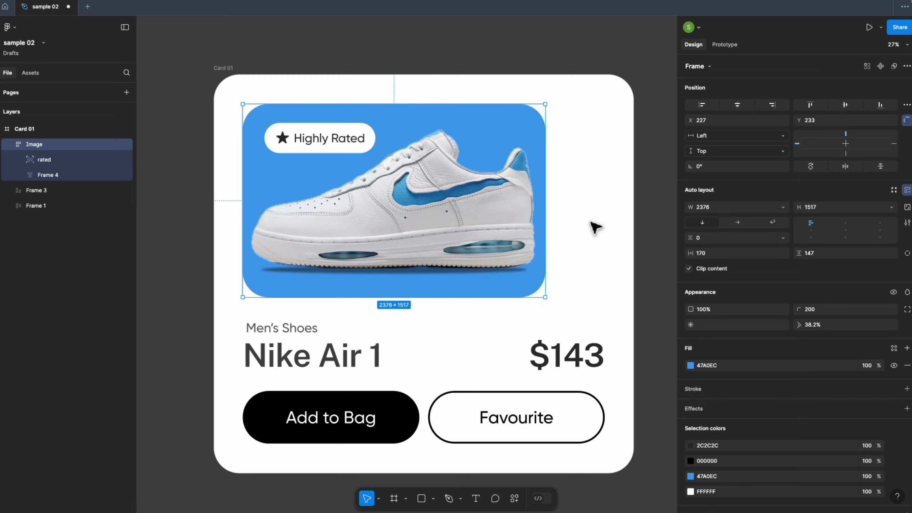
key(super+z)
key(super+z)
drag(511, 288, 521, 302)
Step: Test-narrow the title-and-price row to about 2357 and the button row to about 2673, and undo the button row's change
click(578, 345)
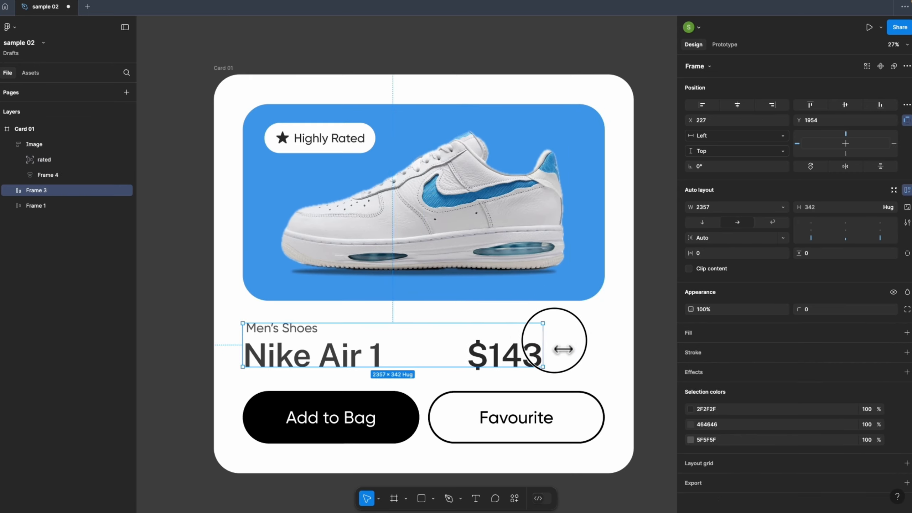
click(574, 410)
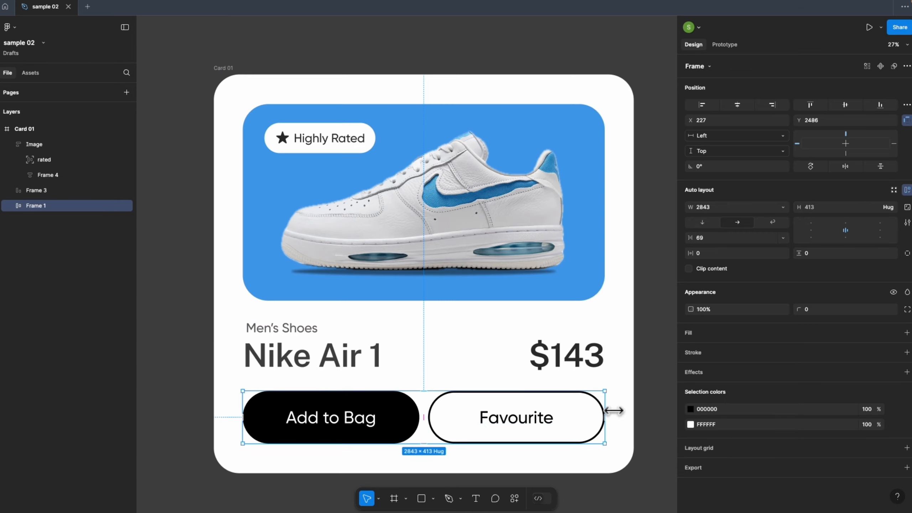
scroll(610, 412, down, 1)
drag(615, 397, 591, 399)
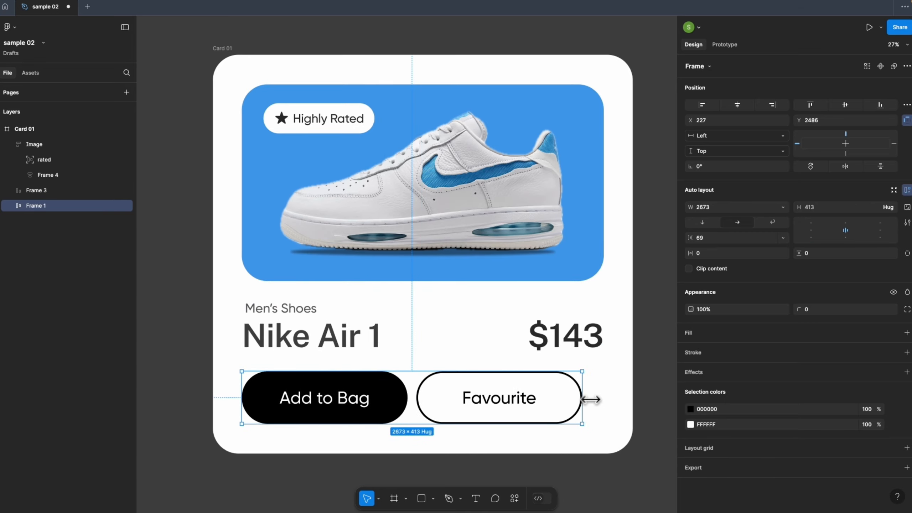
key(super+z)
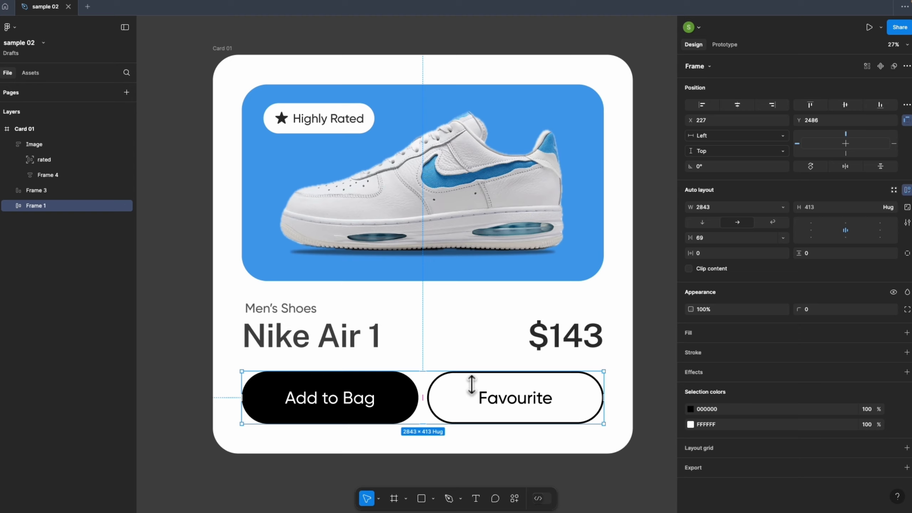
Step: Add auto layout to the whole Card 01 frame and collapse the Image layer
click(230, 52)
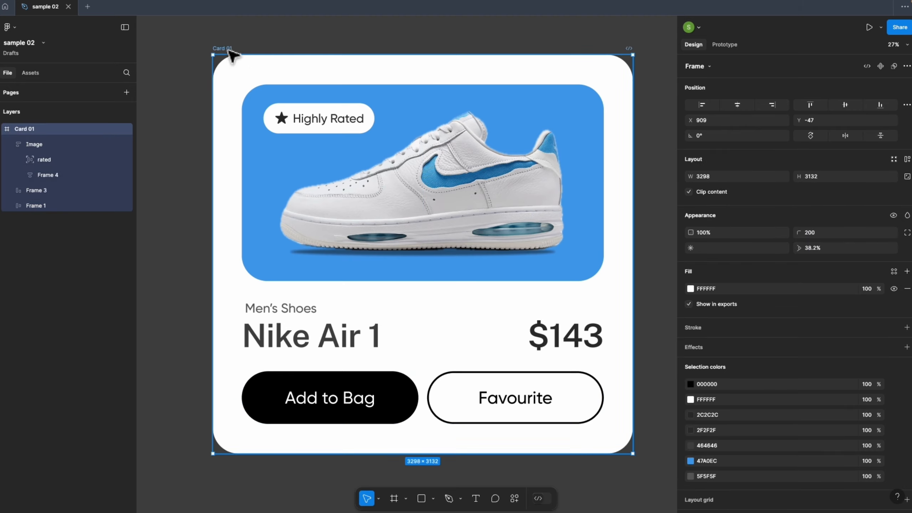
click(907, 160)
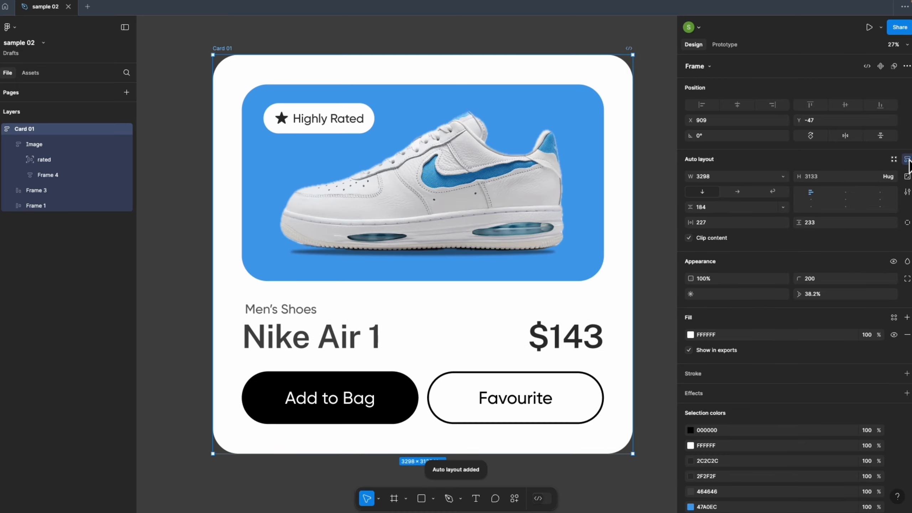
click(10, 145)
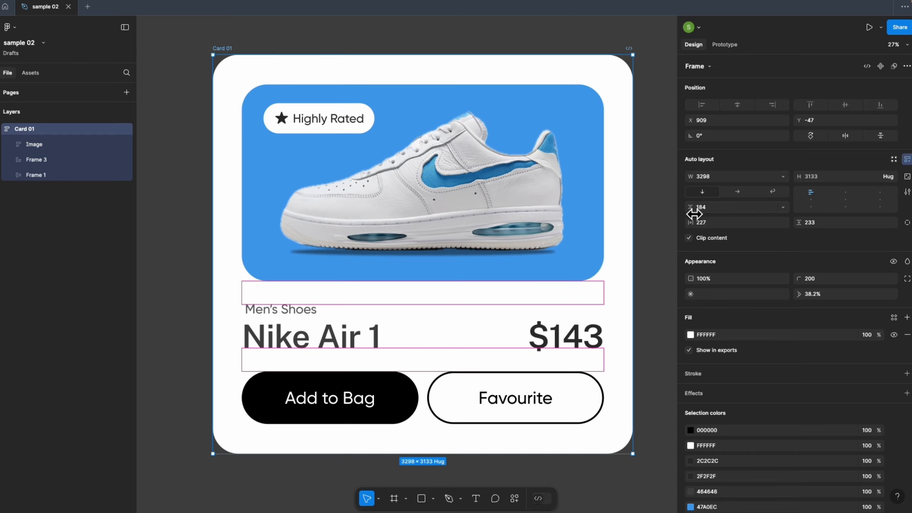
Step: Try an Auto vertical gap between the card's items, restore the gap to 184, and reselect Card 01
click(731, 220)
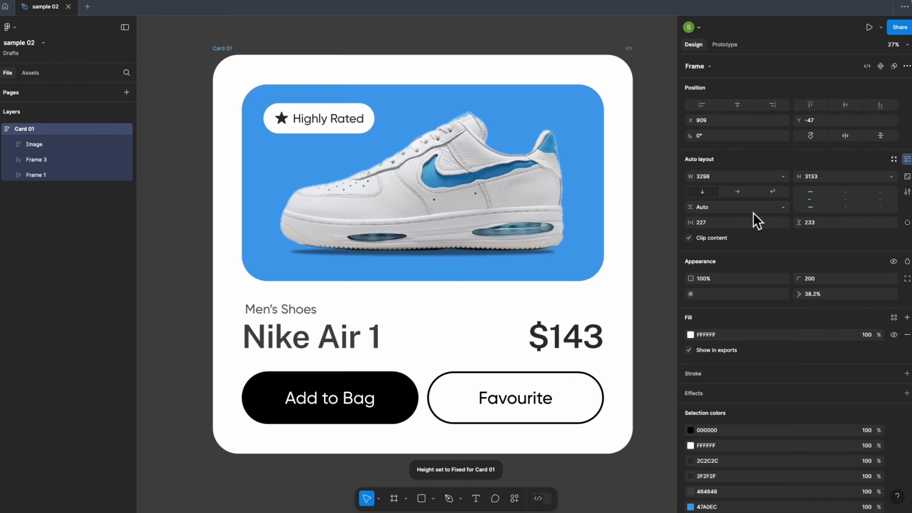
click(784, 207)
click(719, 197)
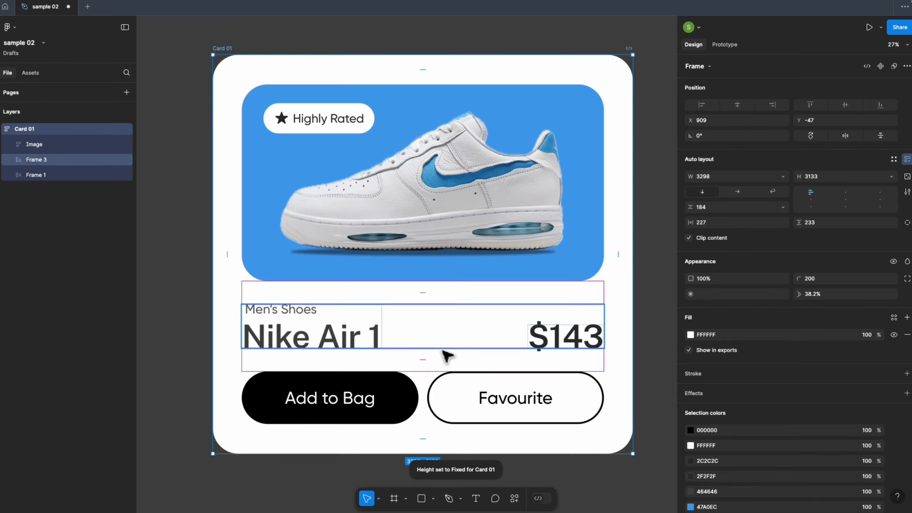
click(156, 214)
click(60, 130)
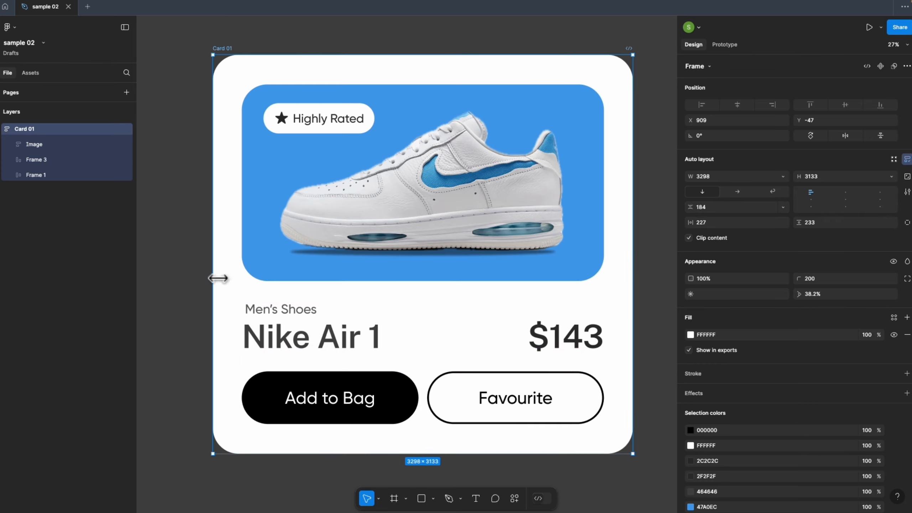
Step: Select the card's title row, button row and Image frame in pairs to examine how they could be grouped
click(211, 271)
click(322, 341)
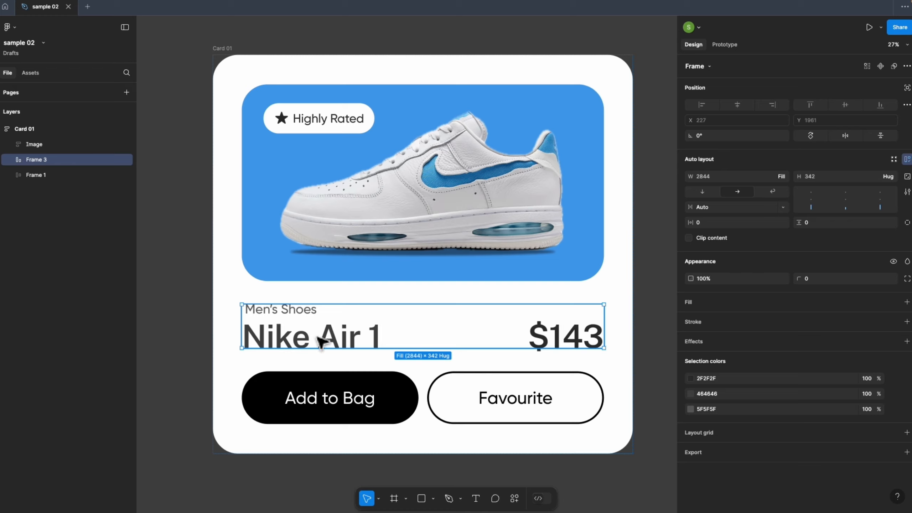
shift+click(360, 402)
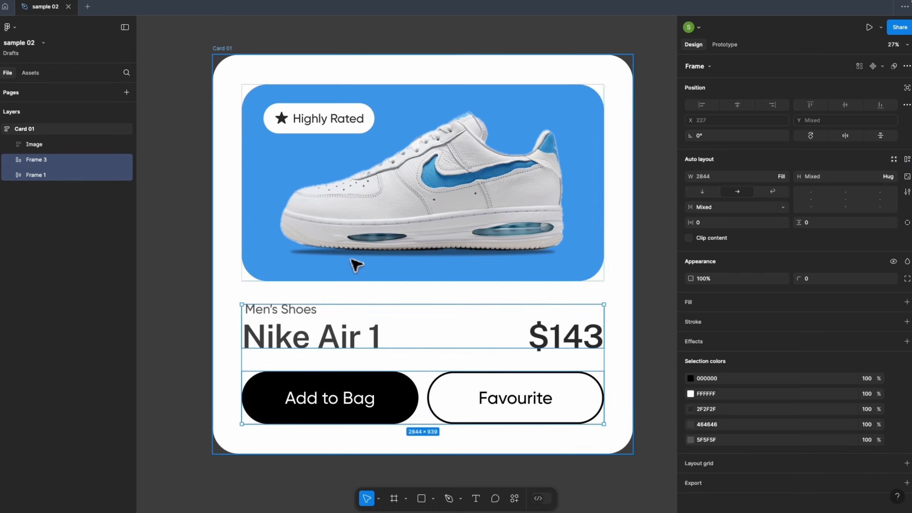
click(352, 224)
shift+click(333, 311)
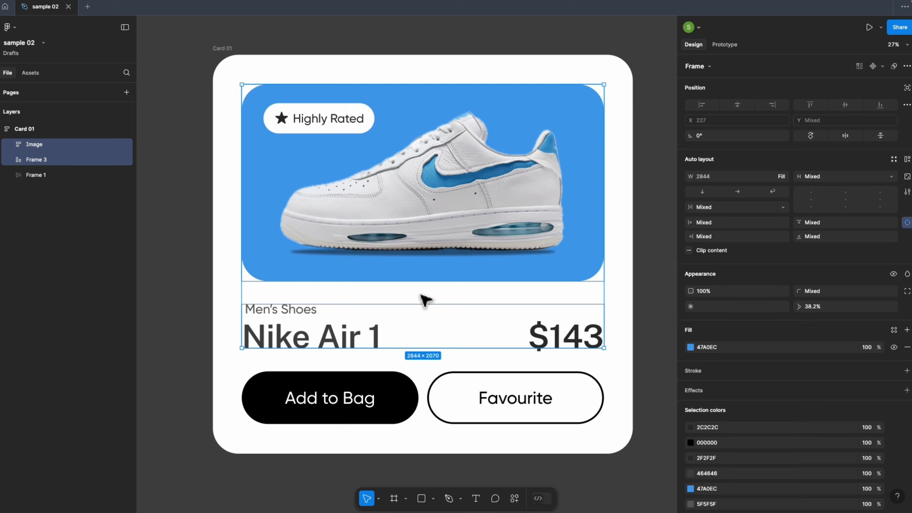
click(197, 286)
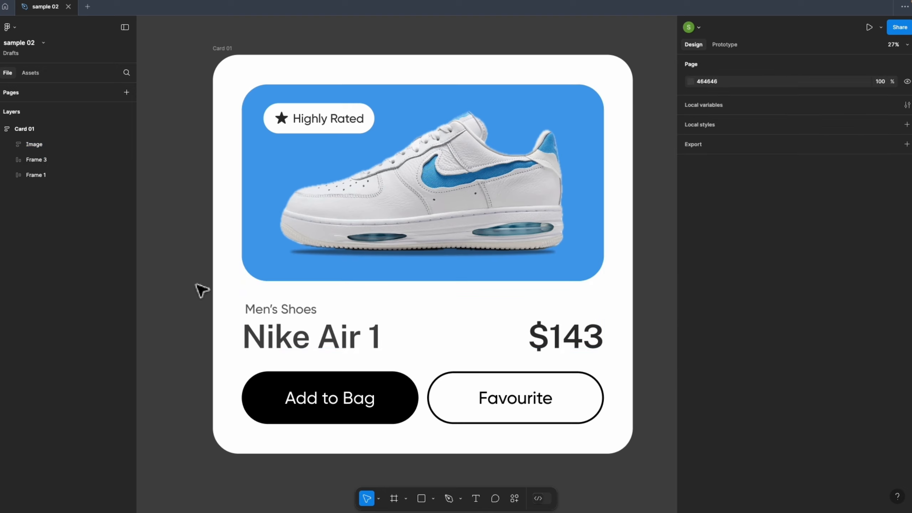
Step: Remove auto layout from Card 01 and wrap the title-and-price row and button row in one auto-layout frame
click(65, 130)
click(907, 159)
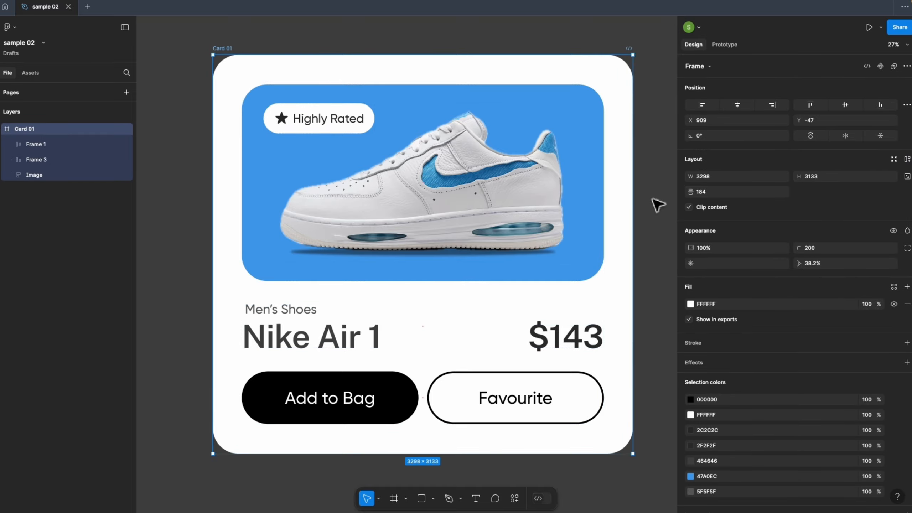
click(197, 261)
click(322, 340)
shift+click(337, 382)
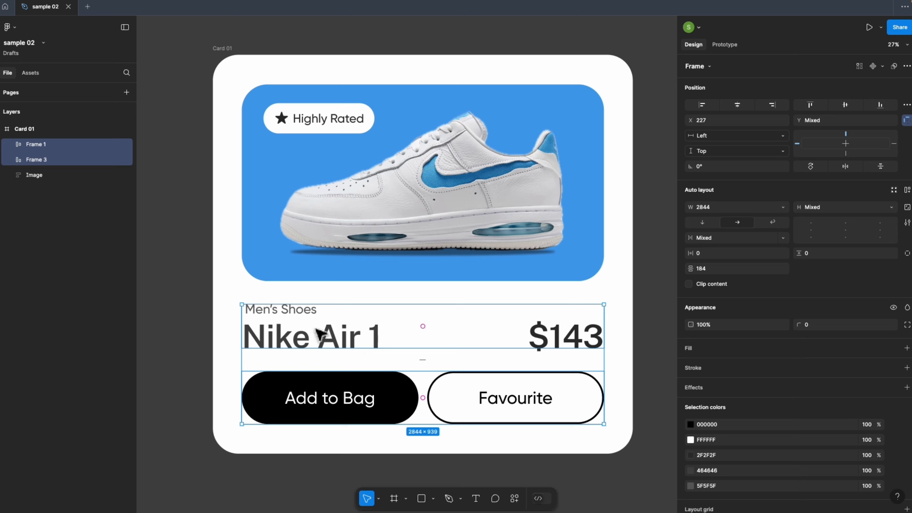
click(907, 191)
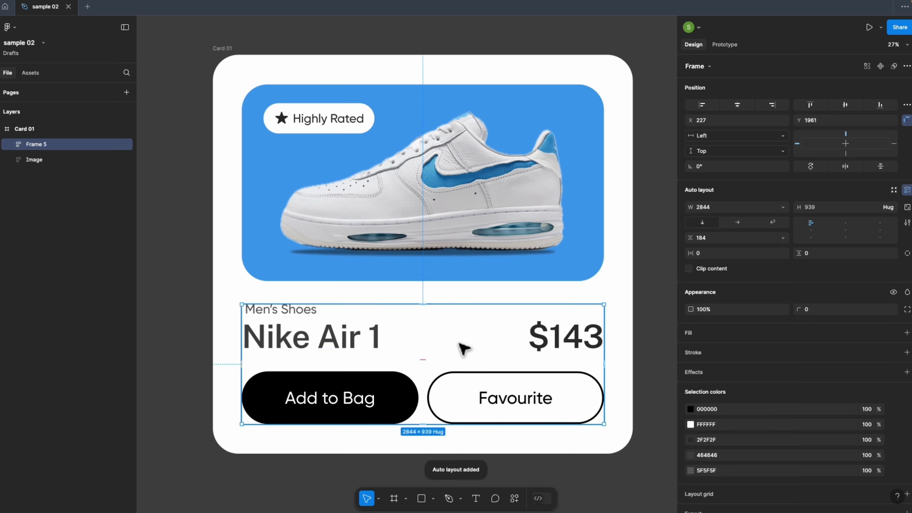
Step: Wrap the text-and-buttons frame and Image in another auto-layout frame, testing gaps of 48 below the image and about 379 above the buttons
shift+click(446, 273)
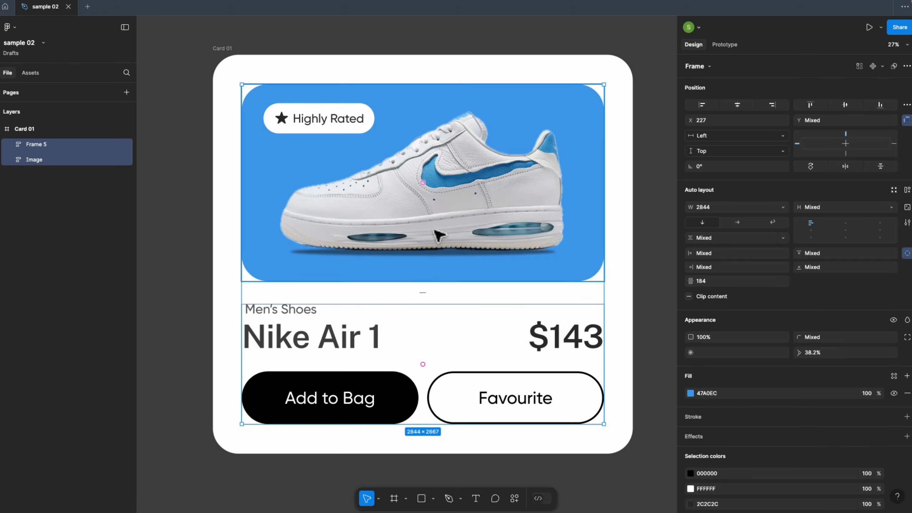
click(908, 190)
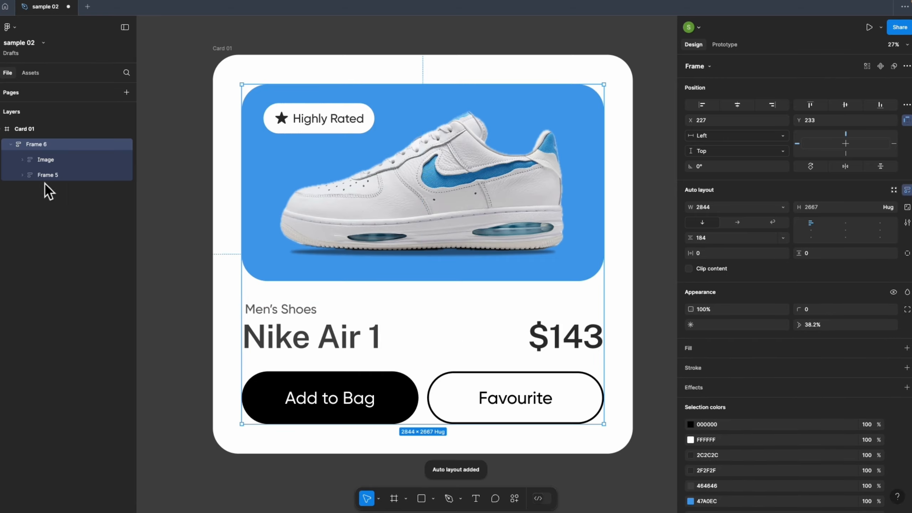
mouse_move(434, 300)
mouse_down()
mouse_move(432, 319)
mouse_move(430, 291)
mouse_up()
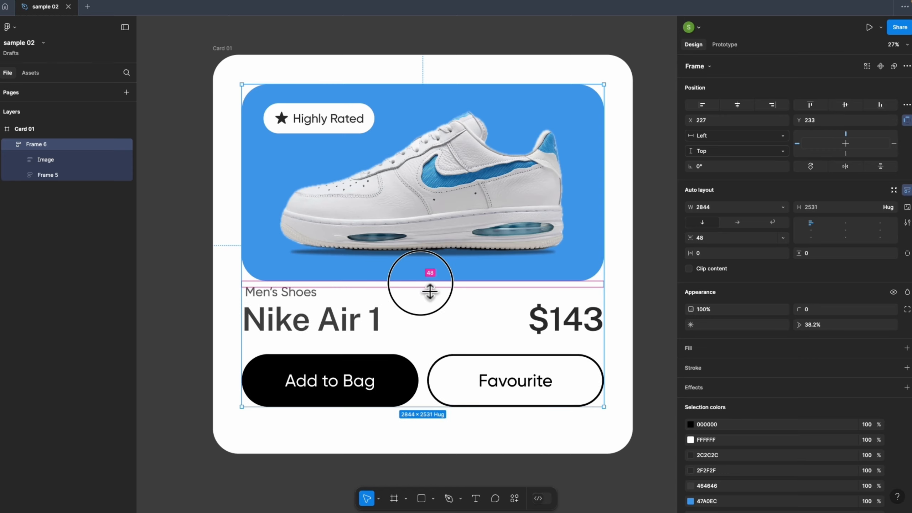
click(407, 320)
drag(423, 347, 434, 347)
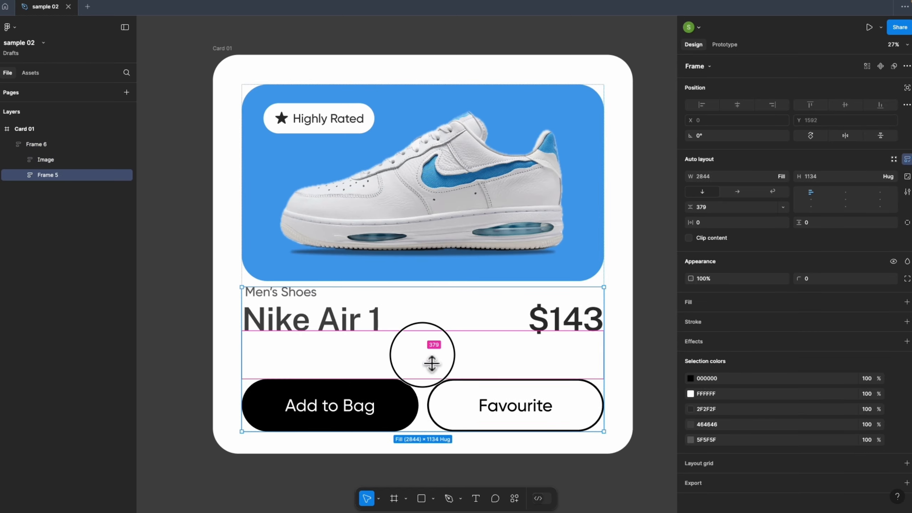
Step: Undo the gap adjustments and both wrapping auto-layout frames inside Card 01
click(212, 284)
key(ctrl+z)
key(ctrl+z)
key(ctrl+z)
key(ctrl+z)
key(ctrl+z)
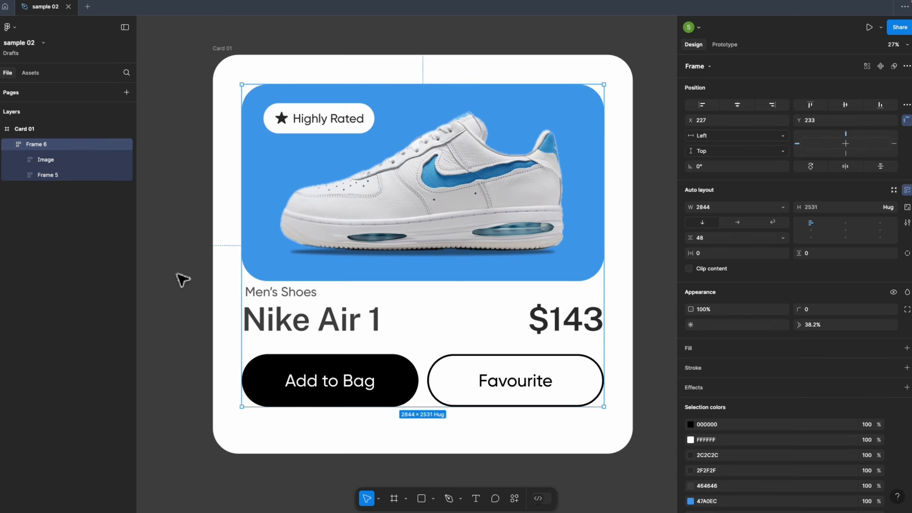
key(ctrl+z)
key(ctrl+z)
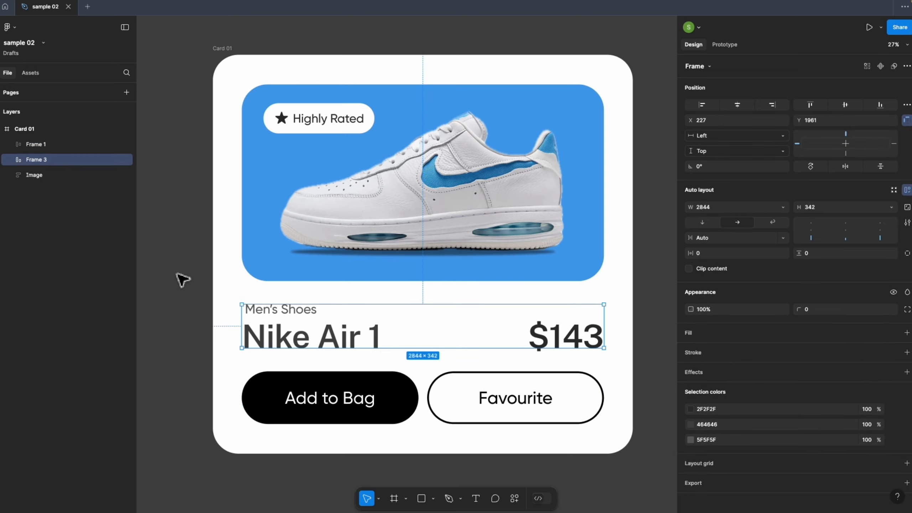
Step: Add auto layout directly to Card 01 and widen the card to about 4134
click(61, 129)
click(908, 160)
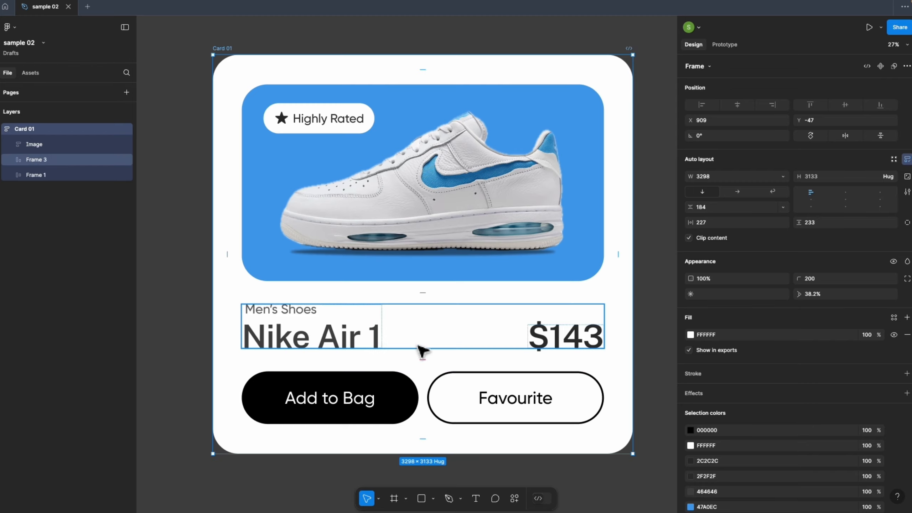
drag(668, 304, 576, 236)
Step: Try stretching Card 01's height to test its vertical response, and undo the resize
scroll(640, 297, down, 3)
drag(500, 340, 544, 457)
key(super+z)
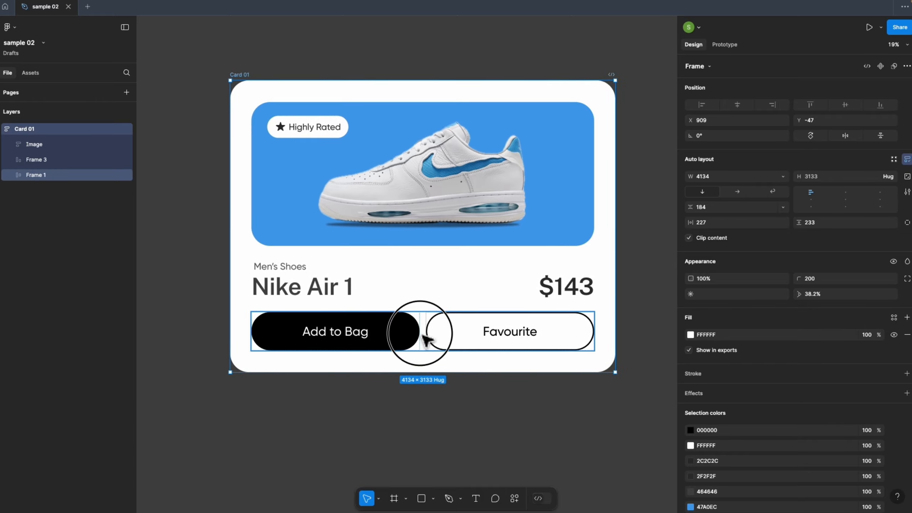
Step: Open the height sizing options of the row holding the Add to Bag and Favourite buttons
click(416, 332)
scroll(416, 353, up, 2)
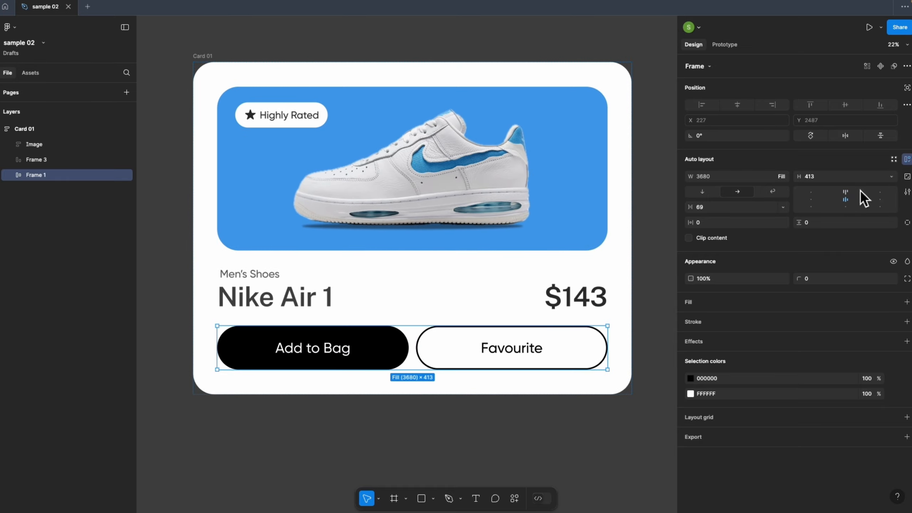
click(889, 177)
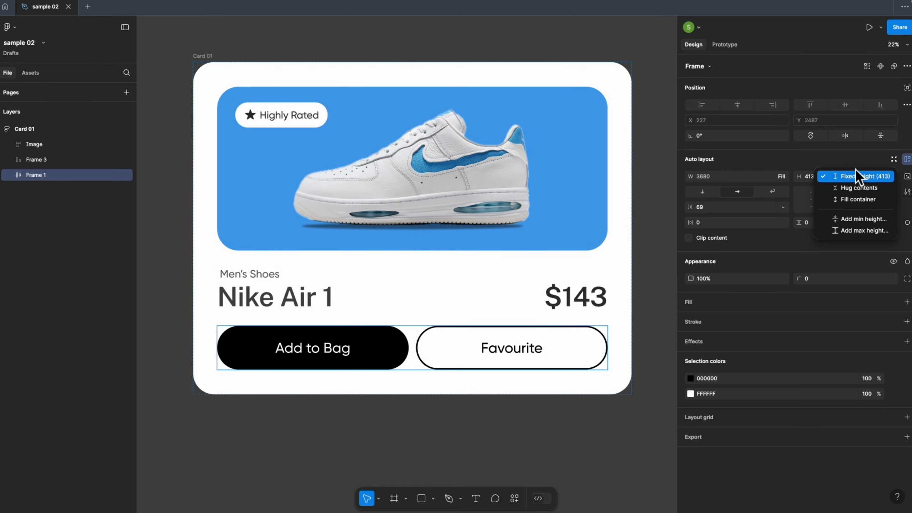
Step: Set the Image frame's height to Fill container
click(502, 188)
click(503, 188)
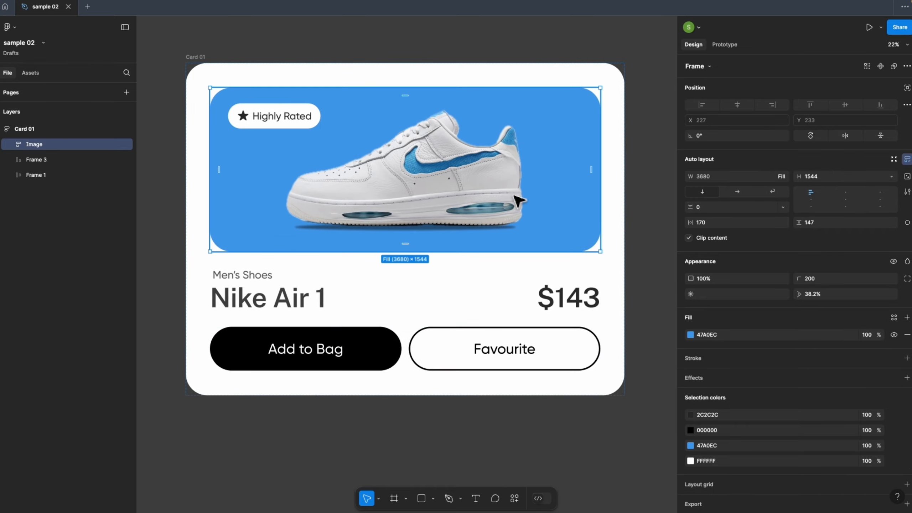
click(891, 177)
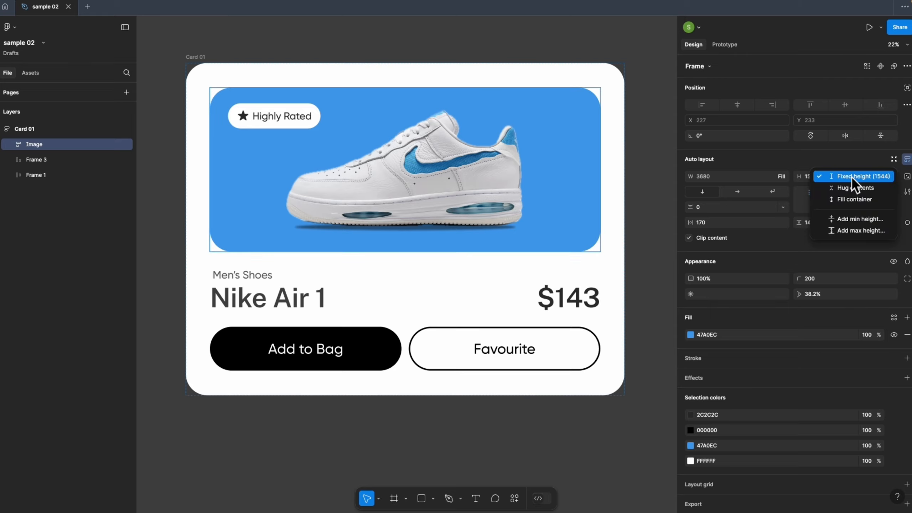
click(870, 199)
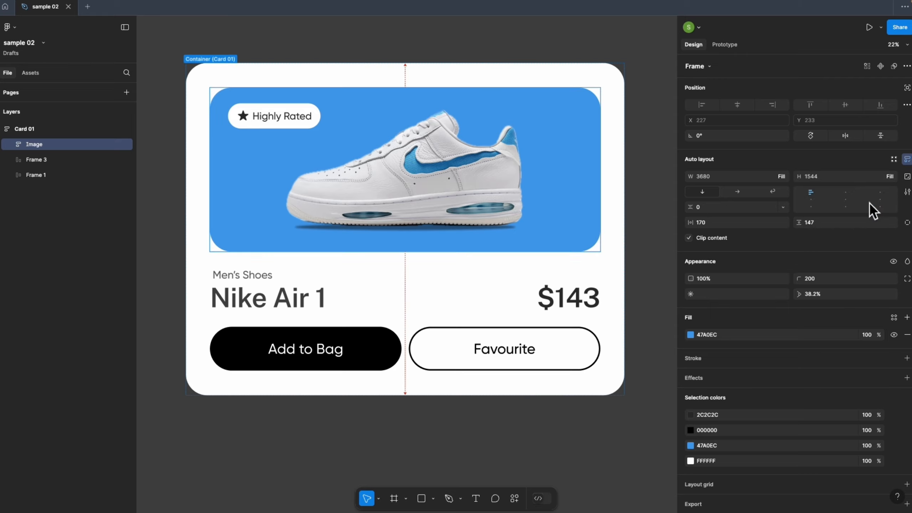
Step: Enlarge Card 01 to about 6647 × 4912 to test how the filled image area responds
scroll(265, 40, down, 5)
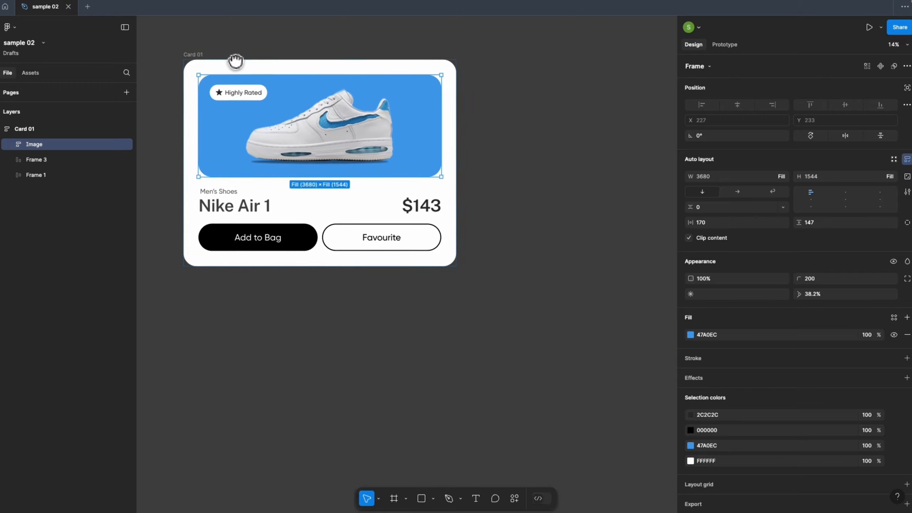
click(200, 57)
drag(466, 127, 630, 140)
drag(510, 298, 494, 387)
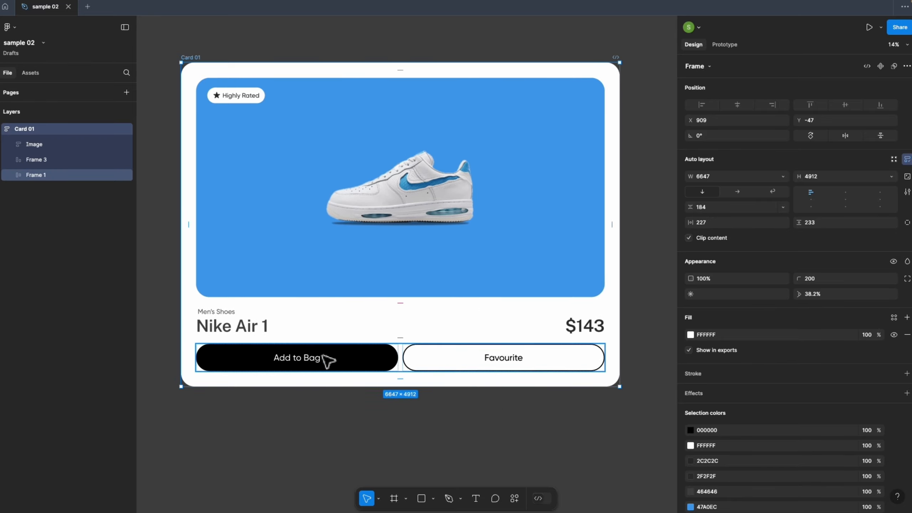
Step: Try setting the title-and-price row's height to Fill container, and undo the change
click(246, 328)
click(893, 175)
click(863, 201)
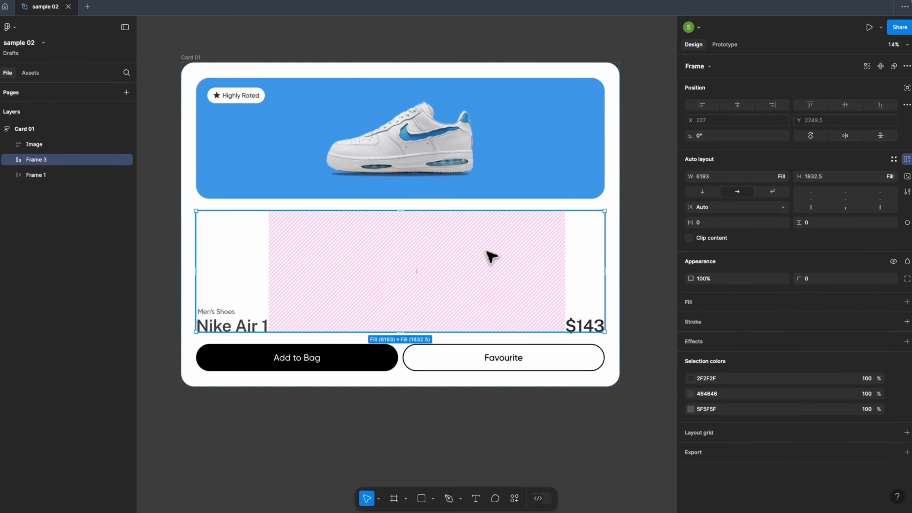
key(ctrl+z)
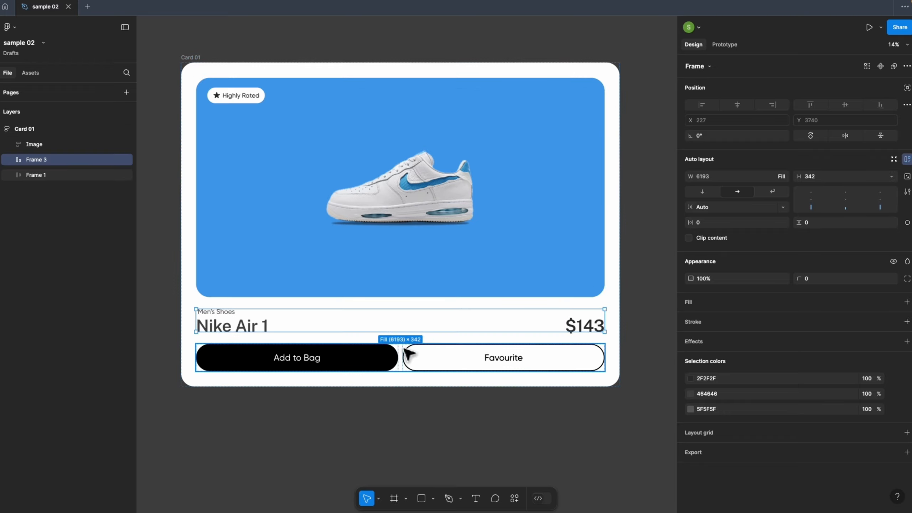
Step: Try setting the height of the row holding the Add to Bag and Favourite buttons to Fill container
click(406, 352)
click(892, 176)
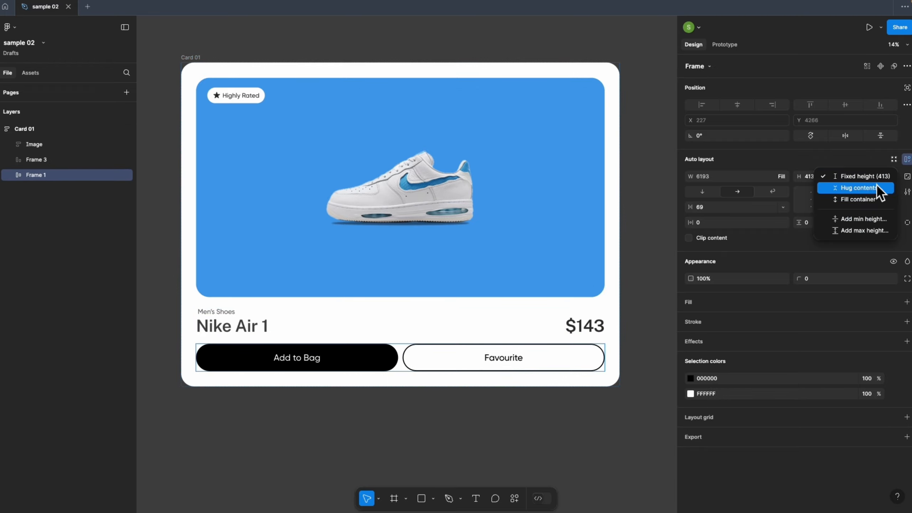
click(865, 198)
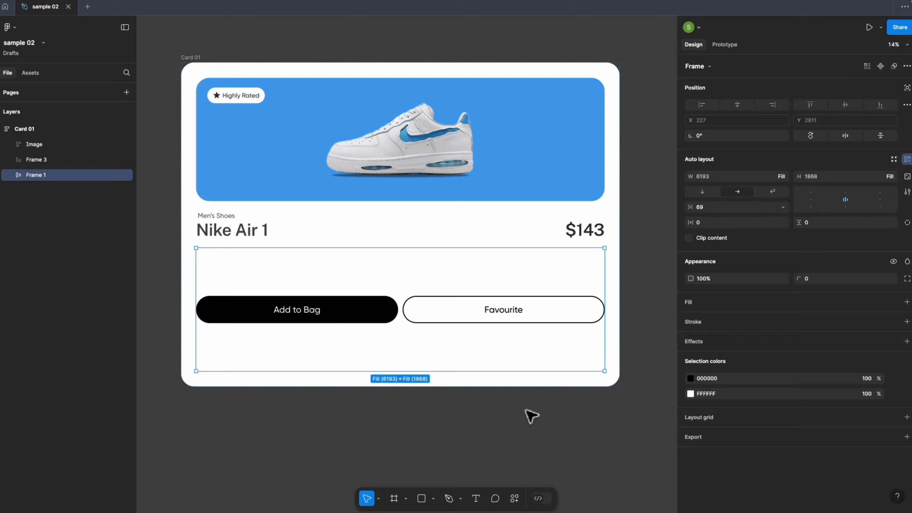
Step: Try setting the heights of the Add to Bag and Favourite buttons to Fill container
click(324, 321)
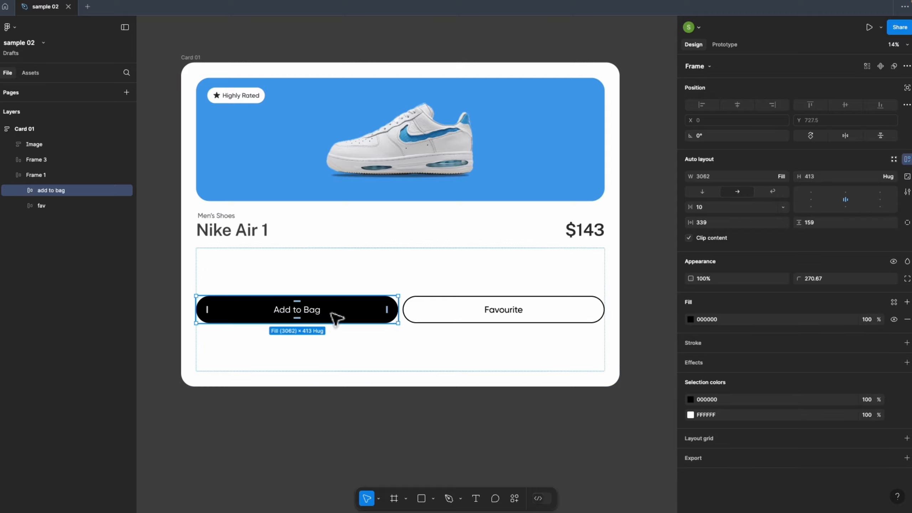
click(896, 177)
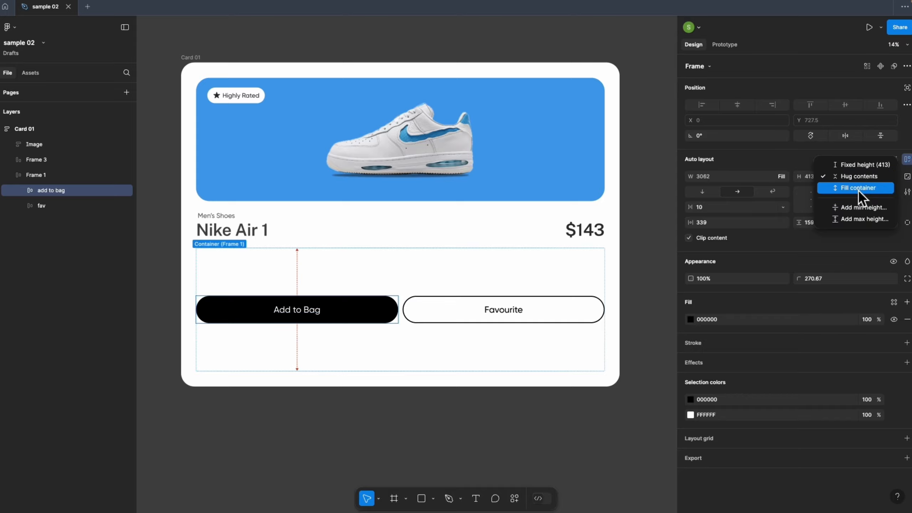
click(859, 190)
click(565, 306)
click(894, 176)
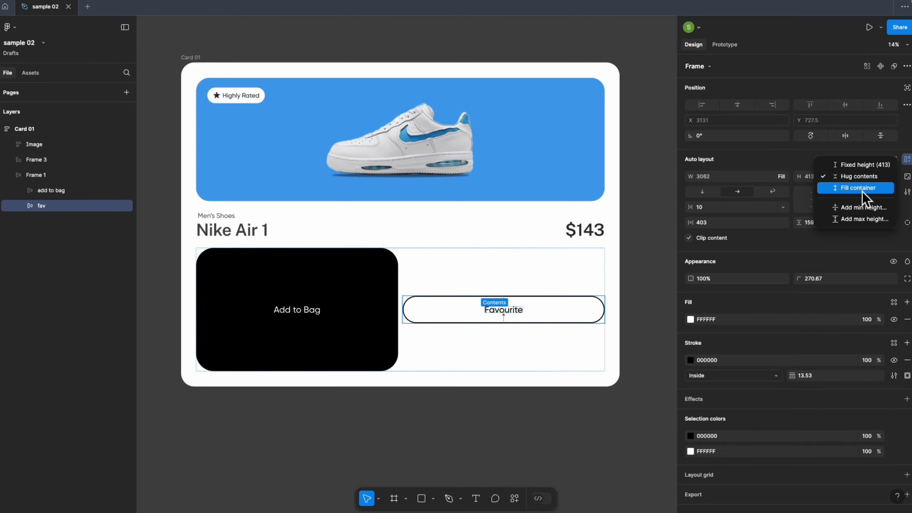
click(858, 188)
click(599, 408)
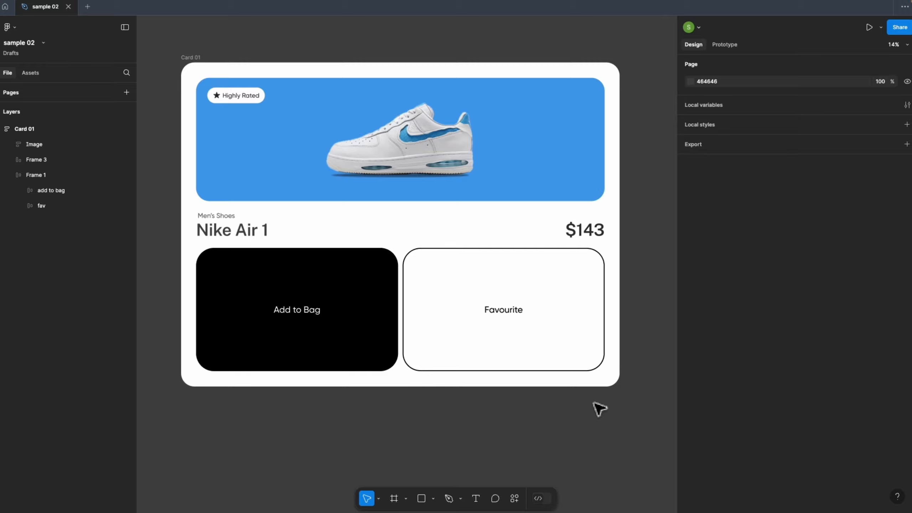
Step: Undo the Fill container height changes on both buttons and the row that holds them
key(ctrl+z)
key(ctrl+z)
key(ctrl+z)
key(ctrl+z)
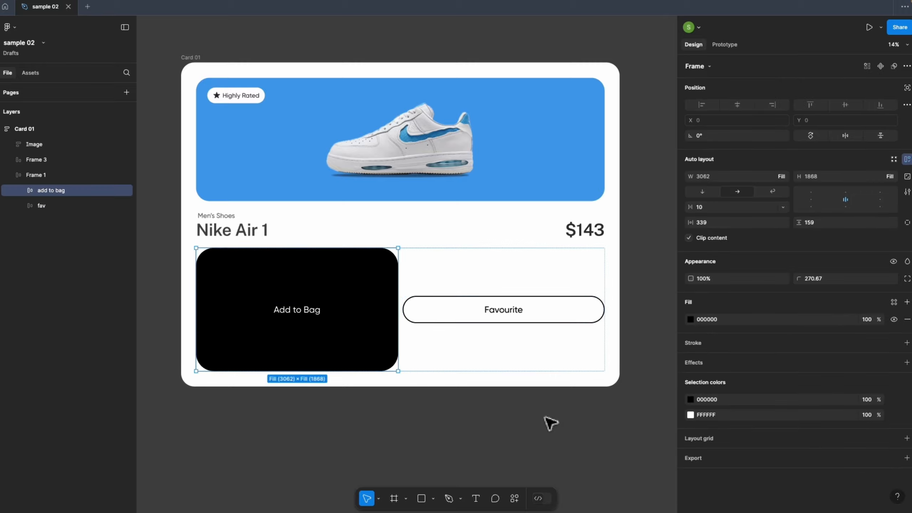
click(378, 422)
Step: Check the sizing settings of the button row and the Image frame
click(403, 368)
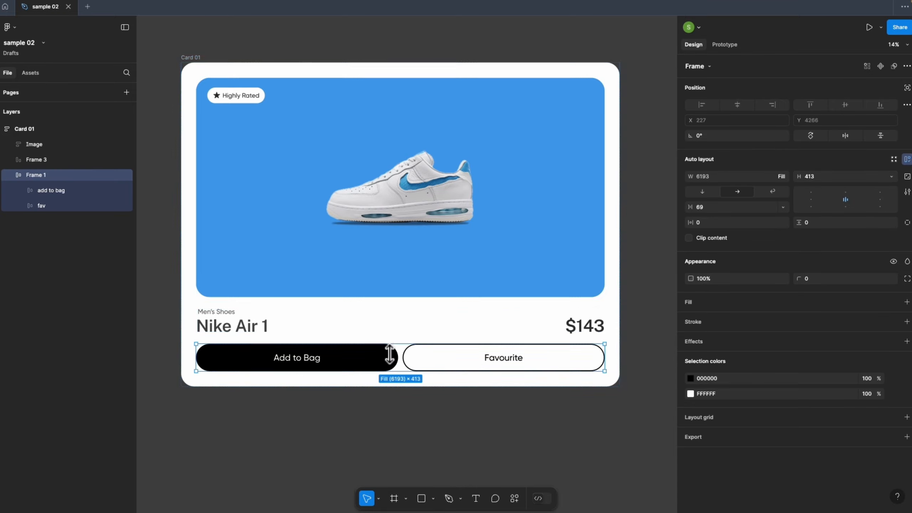
click(395, 332)
click(422, 209)
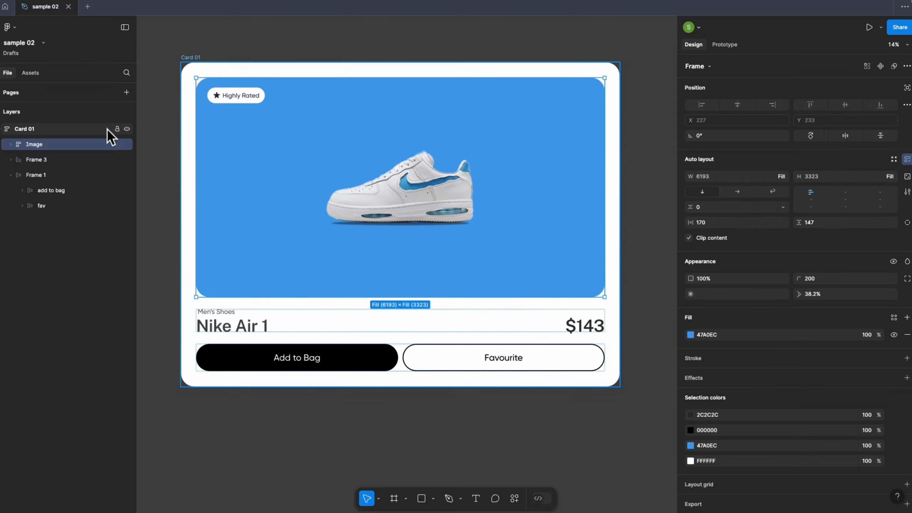
Step: Shrink Card 01 to about 2898 × 3556
click(75, 129)
scroll(218, 204, down, 3)
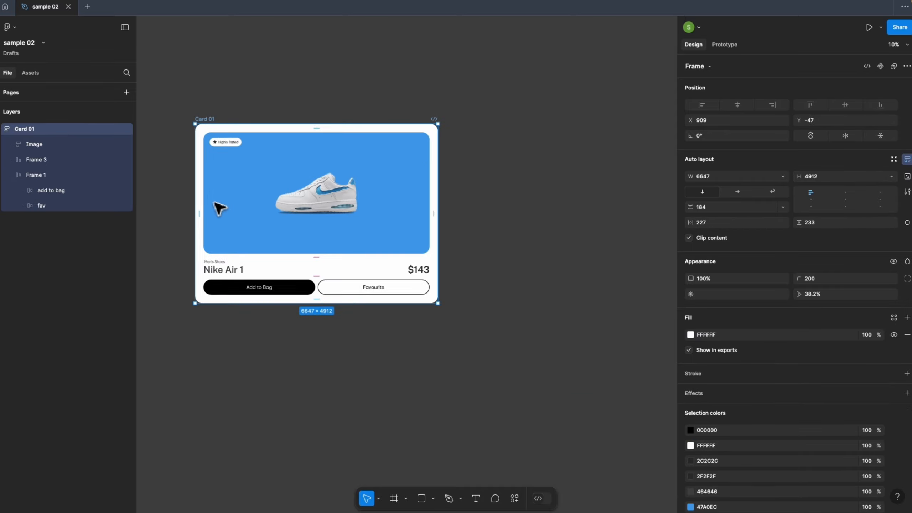
scroll(218, 205, down, 2)
drag(429, 260, 509, 235)
scroll(495, 220, up, 3)
scroll(499, 225, up, 5)
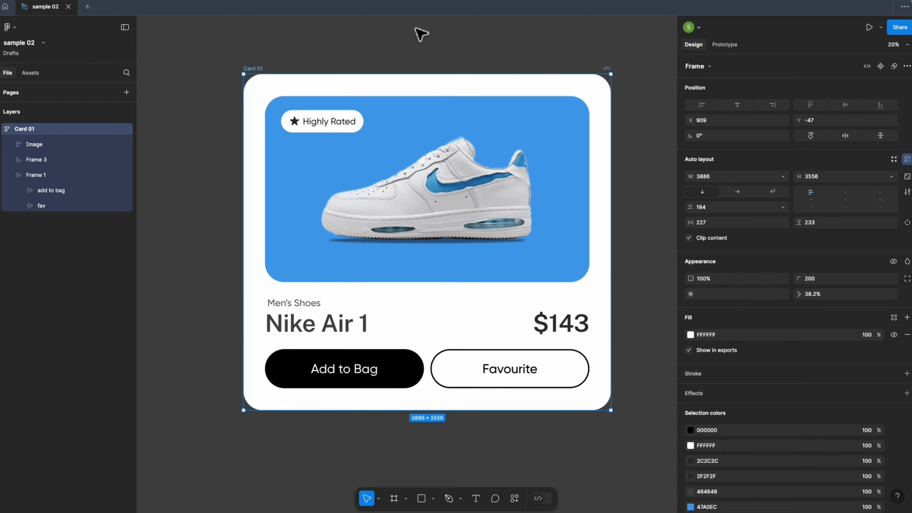
drag(612, 239, 529, 241)
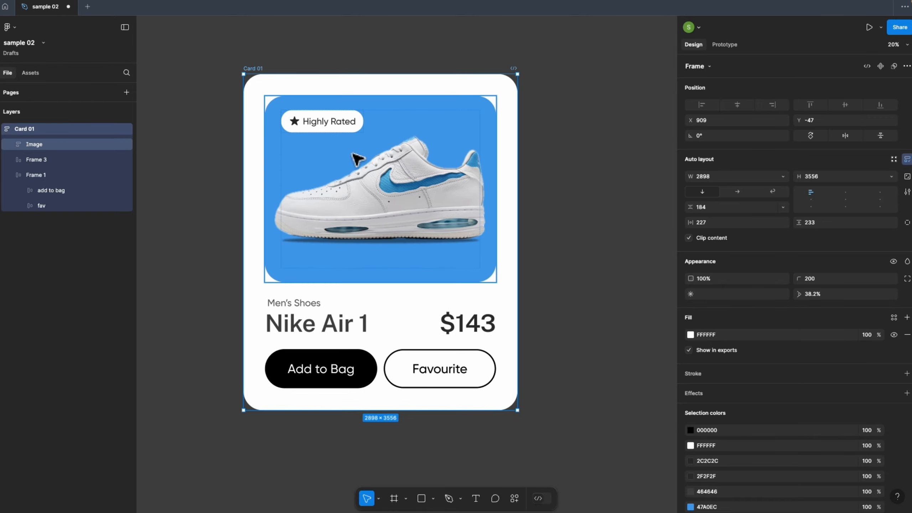
drag(607, 248, 634, 258)
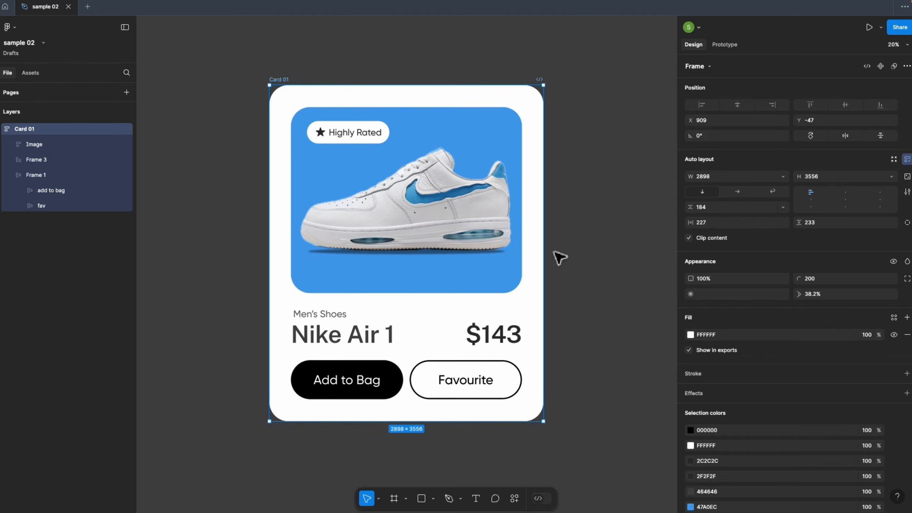
Step: Try narrowing Card 01 to about 815 wide, and undo the change
drag(543, 184, 356, 185)
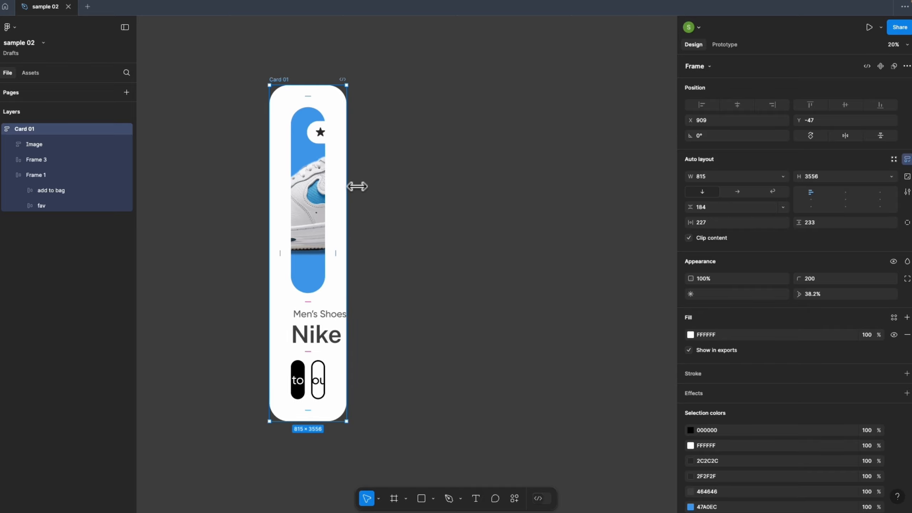
key(ctrl+z)
drag(625, 210, 643, 212)
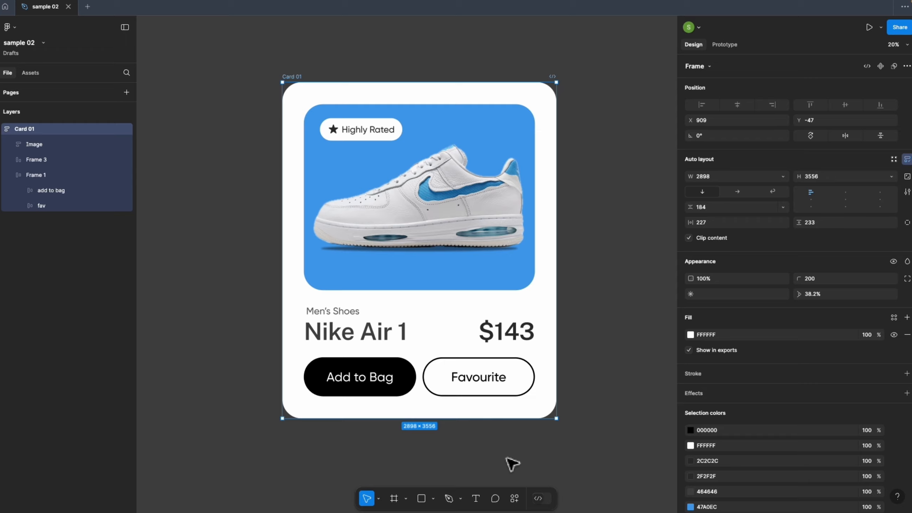
Step: Add a minimum width of 2898 to Card 01
click(784, 176)
click(736, 206)
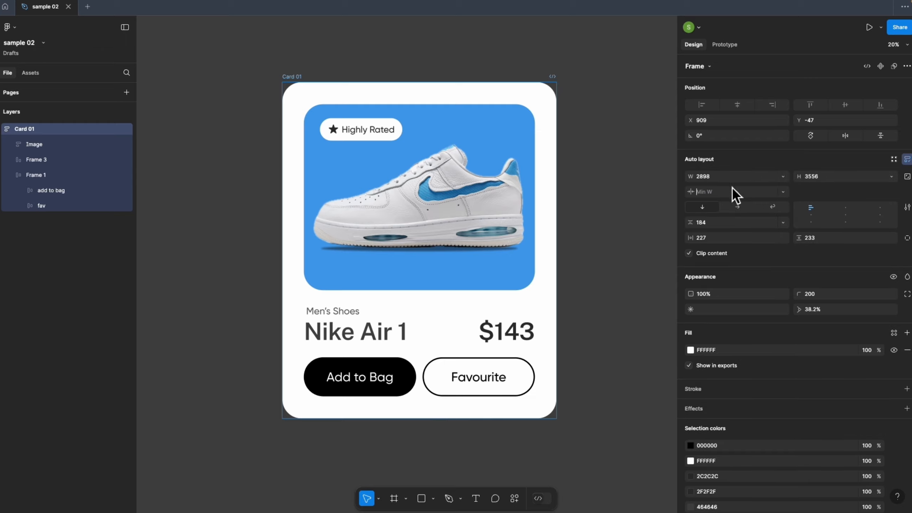
text(2898)
key(Return)
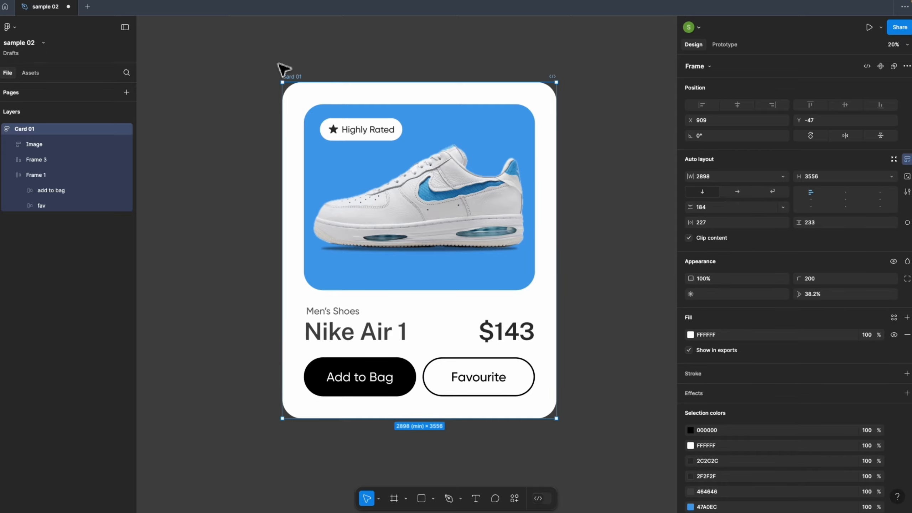
Step: Reduce Card 01's height to about 2813 and set its minimum height to 2813
drag(462, 417, 445, 362)
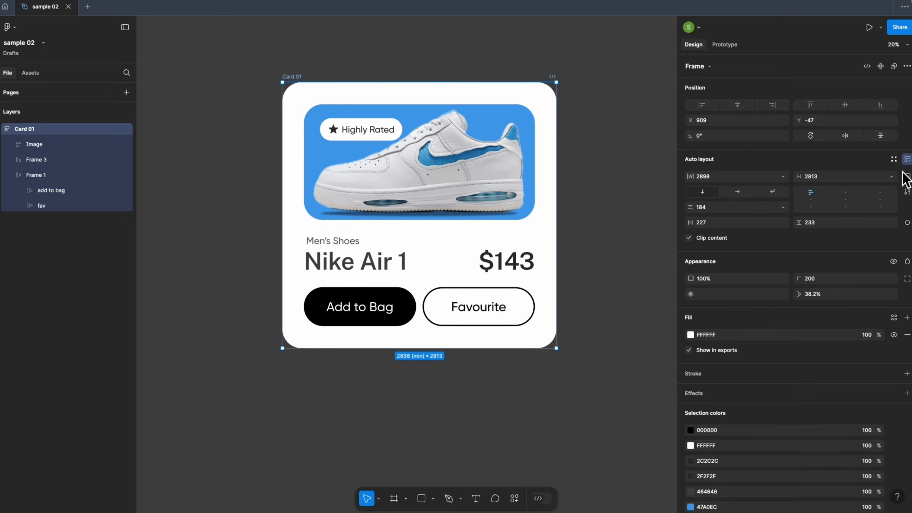
click(891, 177)
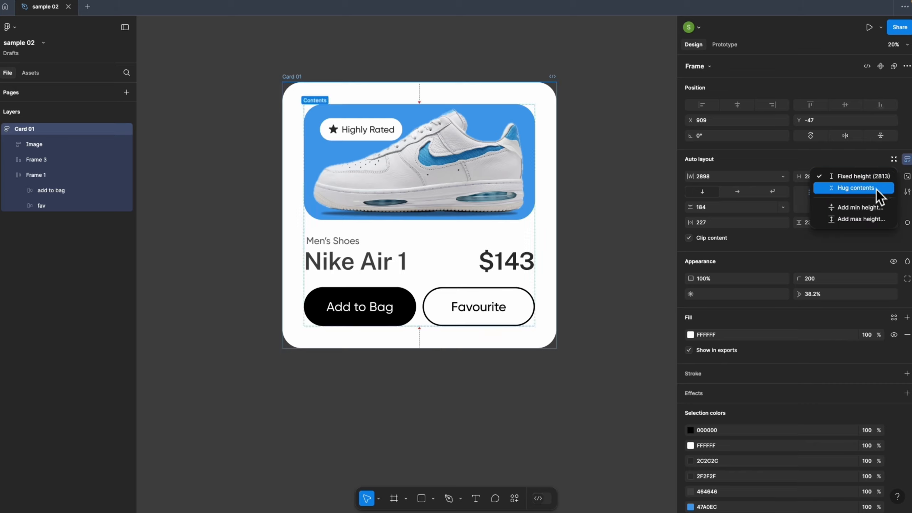
click(866, 208)
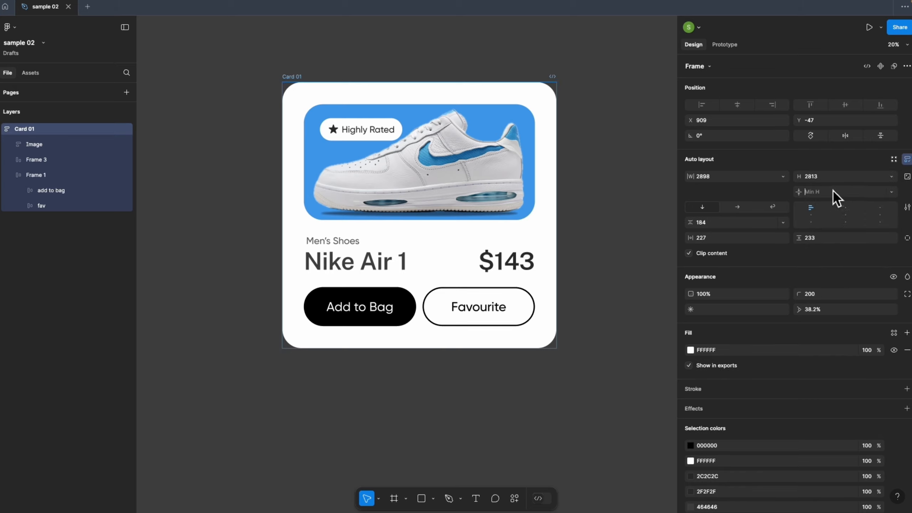
text(13)
key(Return)
Step: Center-align Card 01's contents and test shrinking the card below its minimum size
click(845, 214)
scroll(419, 215, down, 4)
drag(354, 229, 251, 167)
text(28)
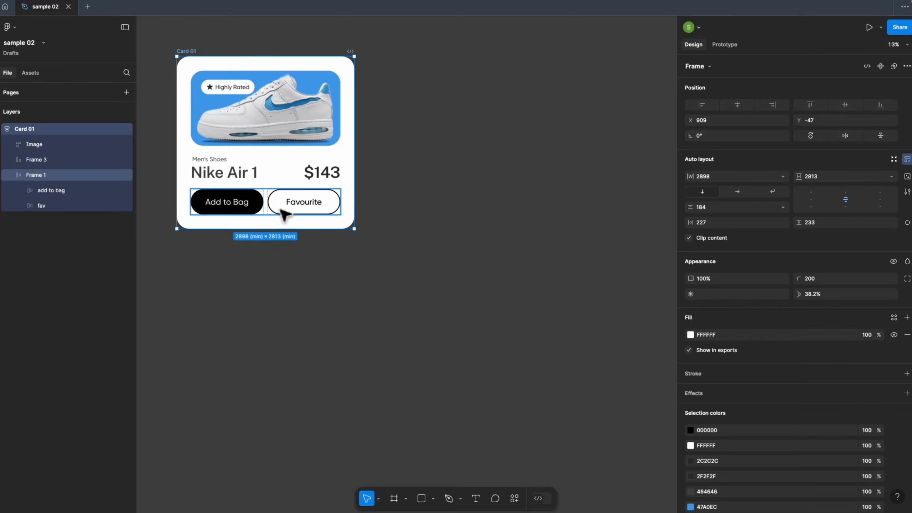
Step: Enlarge Card 01 to about 7615 × 5806 and look at its width sizing options
drag(359, 229, 642, 412)
click(785, 176)
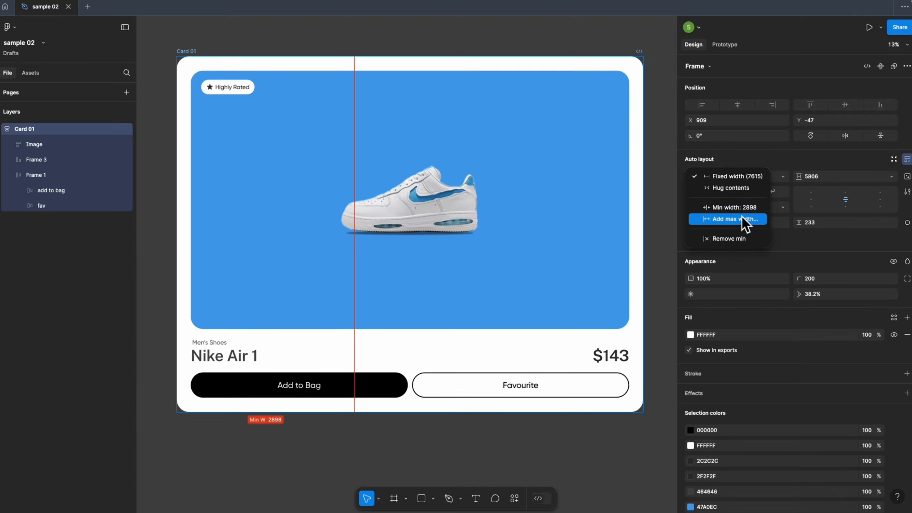
click(751, 160)
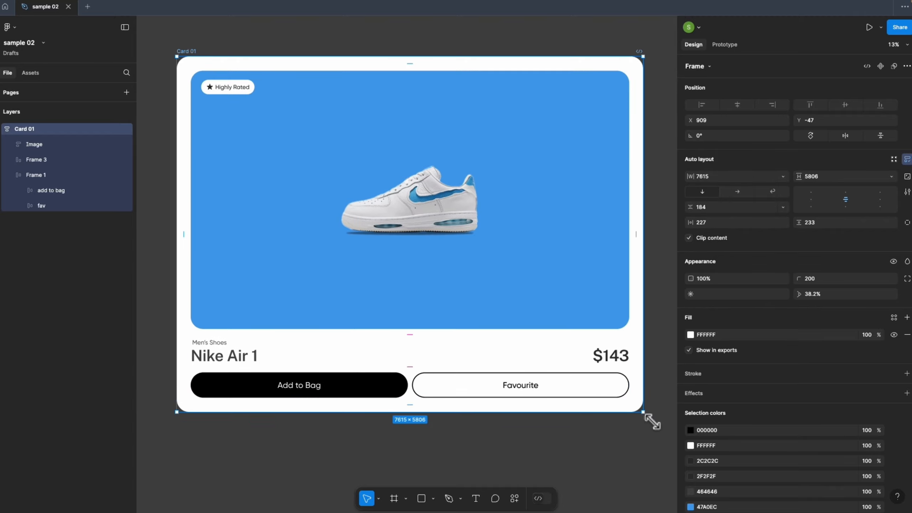
Step: Shrink Card 01 to about 4478 wide and down to its minimum height to test the limits
drag(650, 421, 652, 452)
scroll(651, 452, up, 3)
scroll(652, 452, down, 5)
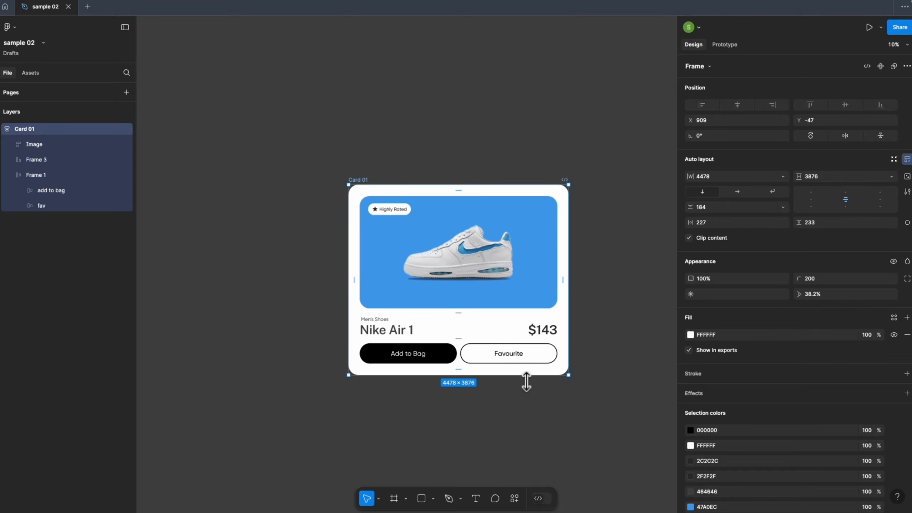
drag(525, 379, 513, 275)
drag(553, 385, 377, 331)
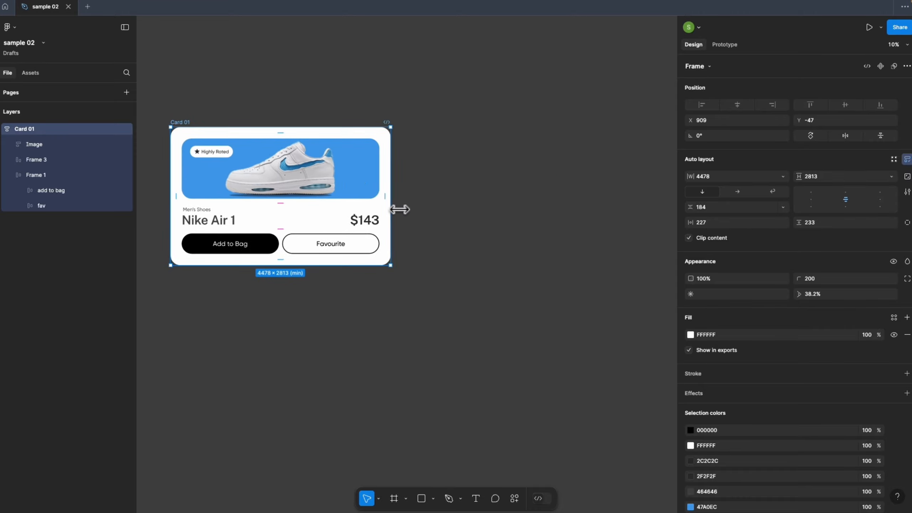
Step: Enlarge Card 01 to about 9767 × 5242 to test how its contents respond
drag(398, 209, 655, 226)
click(584, 379)
scroll(576, 377, down, 1)
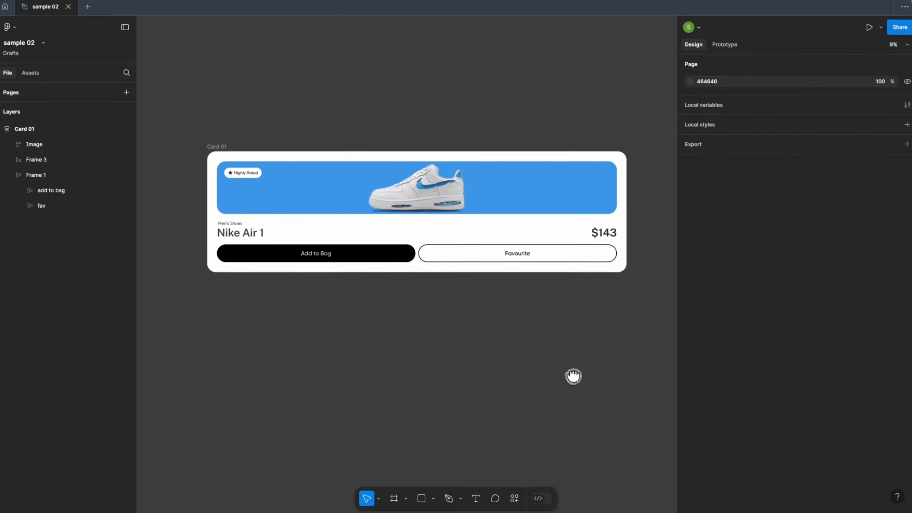
click(228, 152)
drag(377, 269, 388, 390)
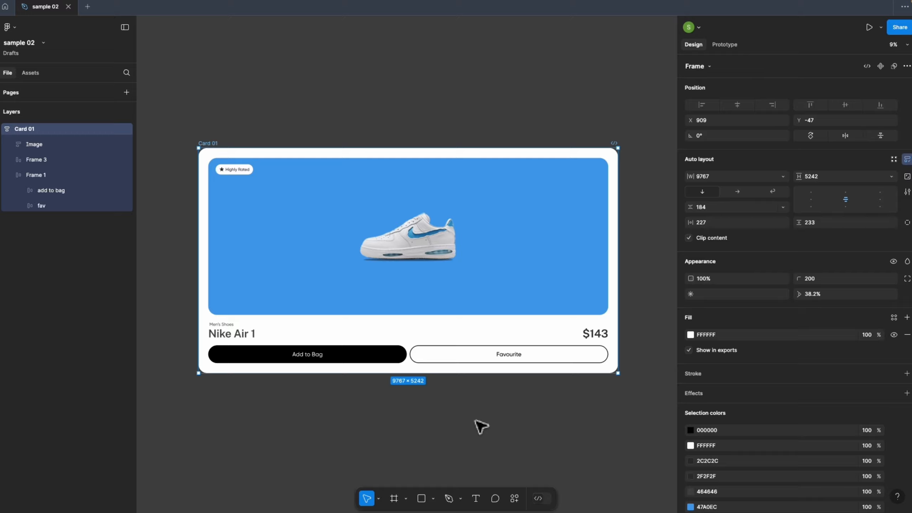
Step: Review Card 01's width sizing options, individual padding values and advanced auto layout settings
click(782, 176)
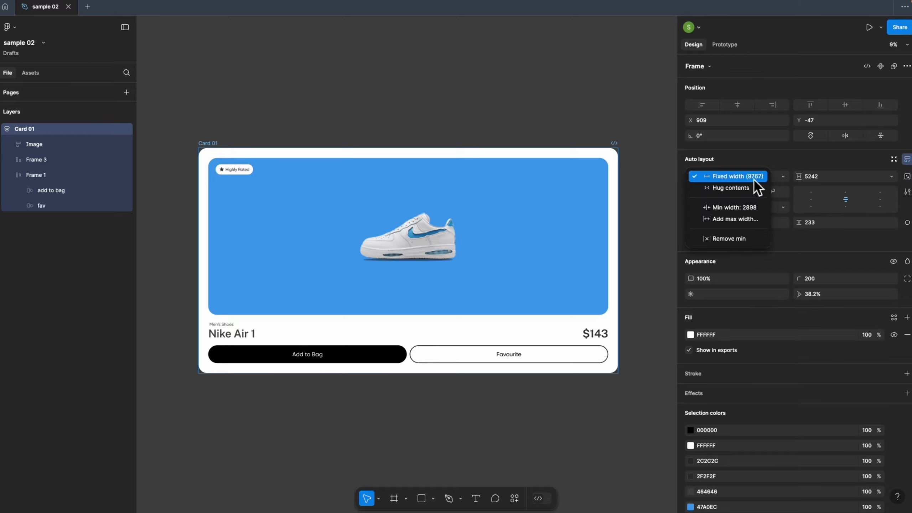
click(766, 158)
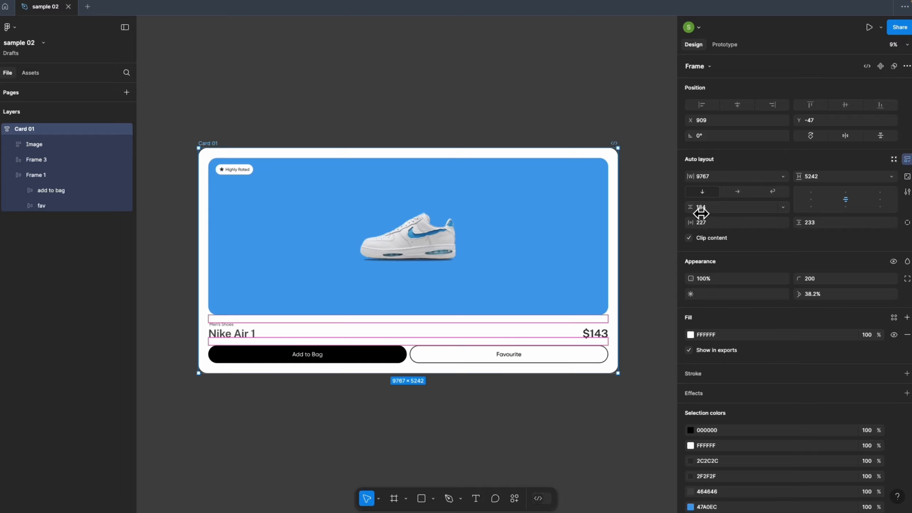
click(907, 222)
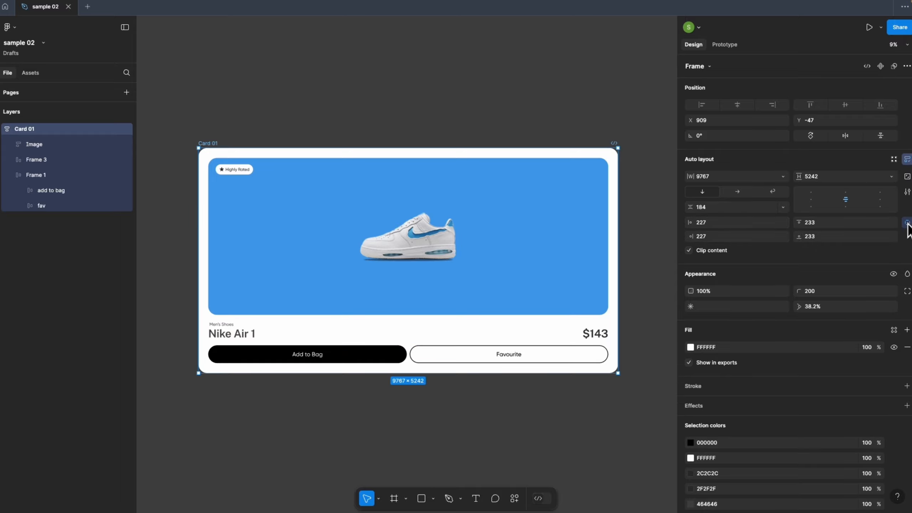
click(907, 223)
click(908, 191)
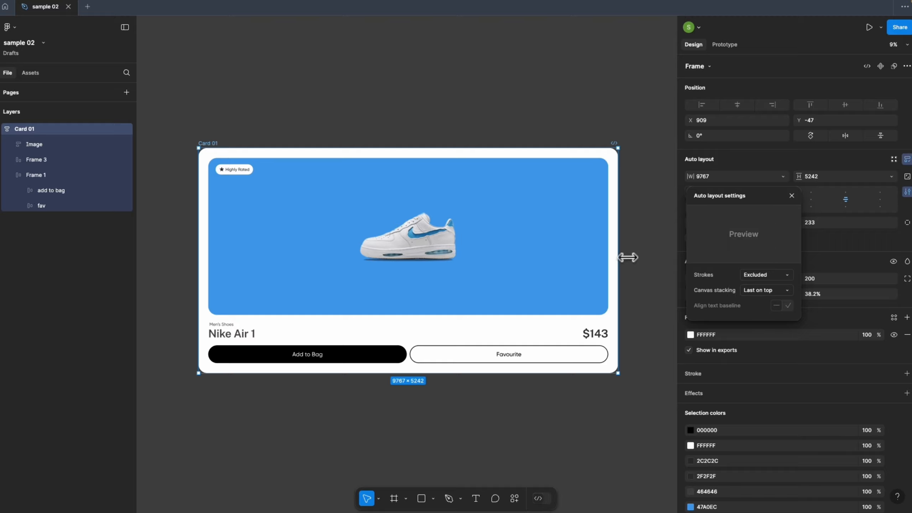
click(658, 245)
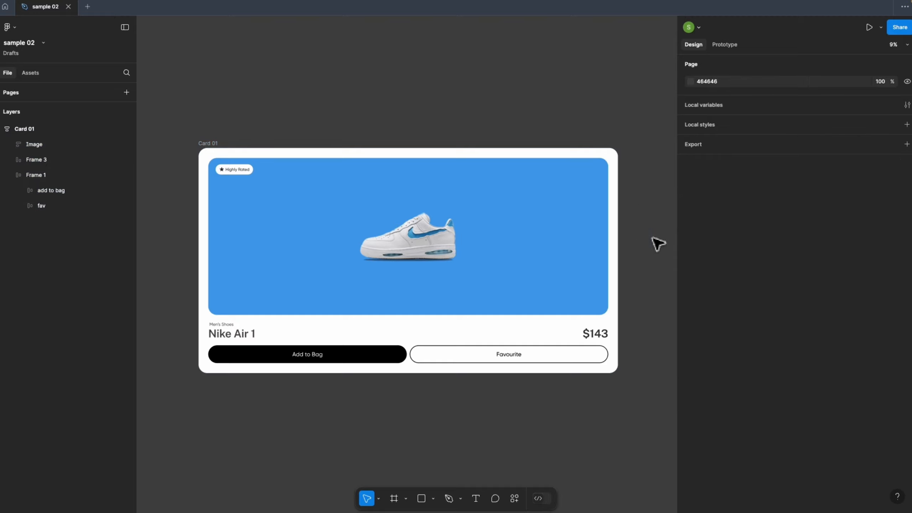